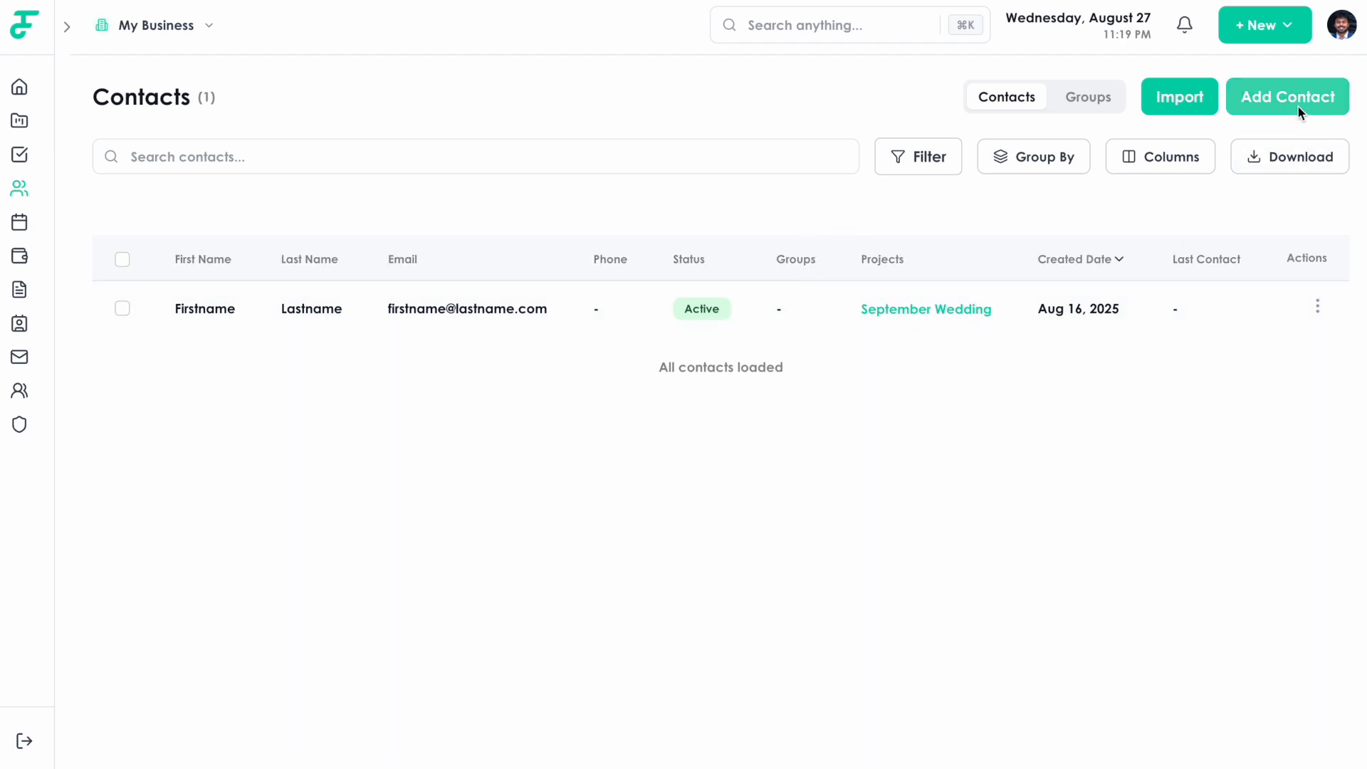
From the Contacts list, bring up the + New menu of creatable items (Contact, Task, Project, Meeting).
click(68, 39)
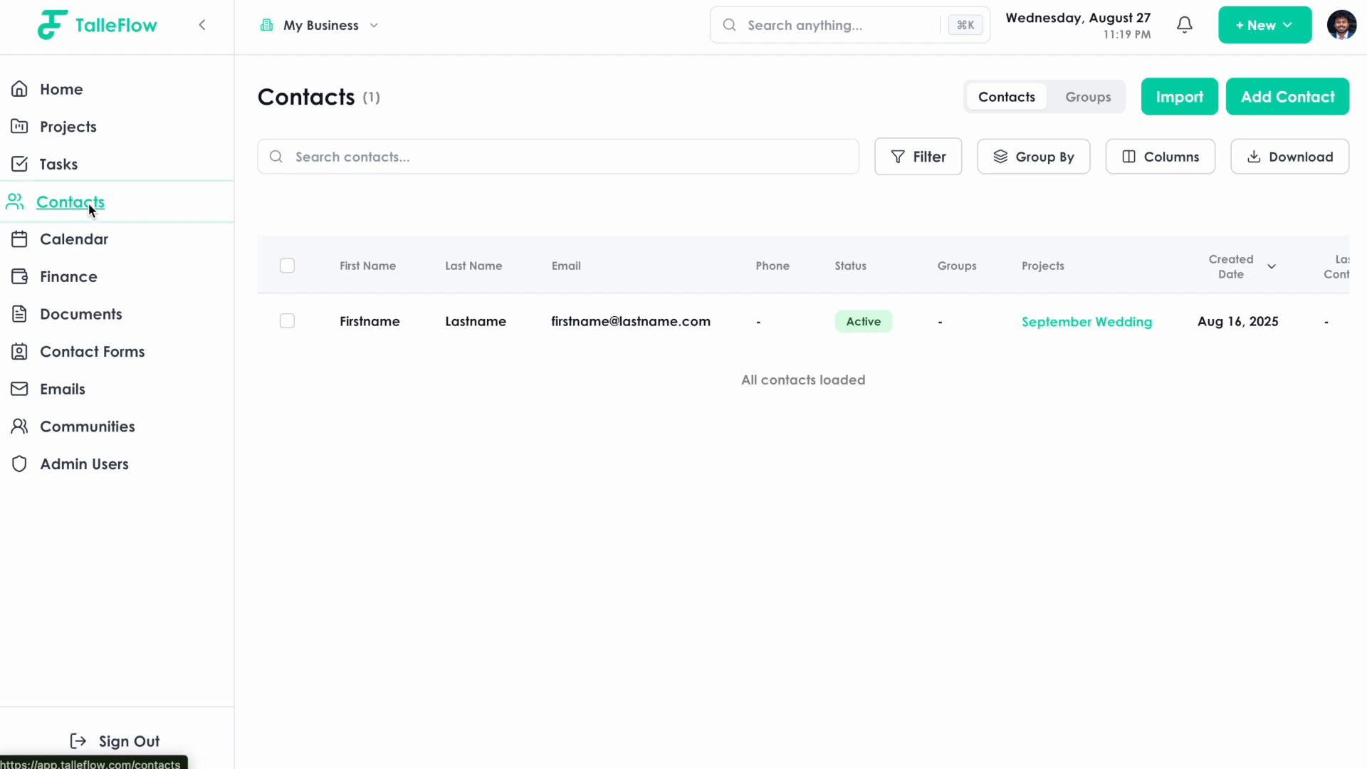
click(98, 89)
click(124, 199)
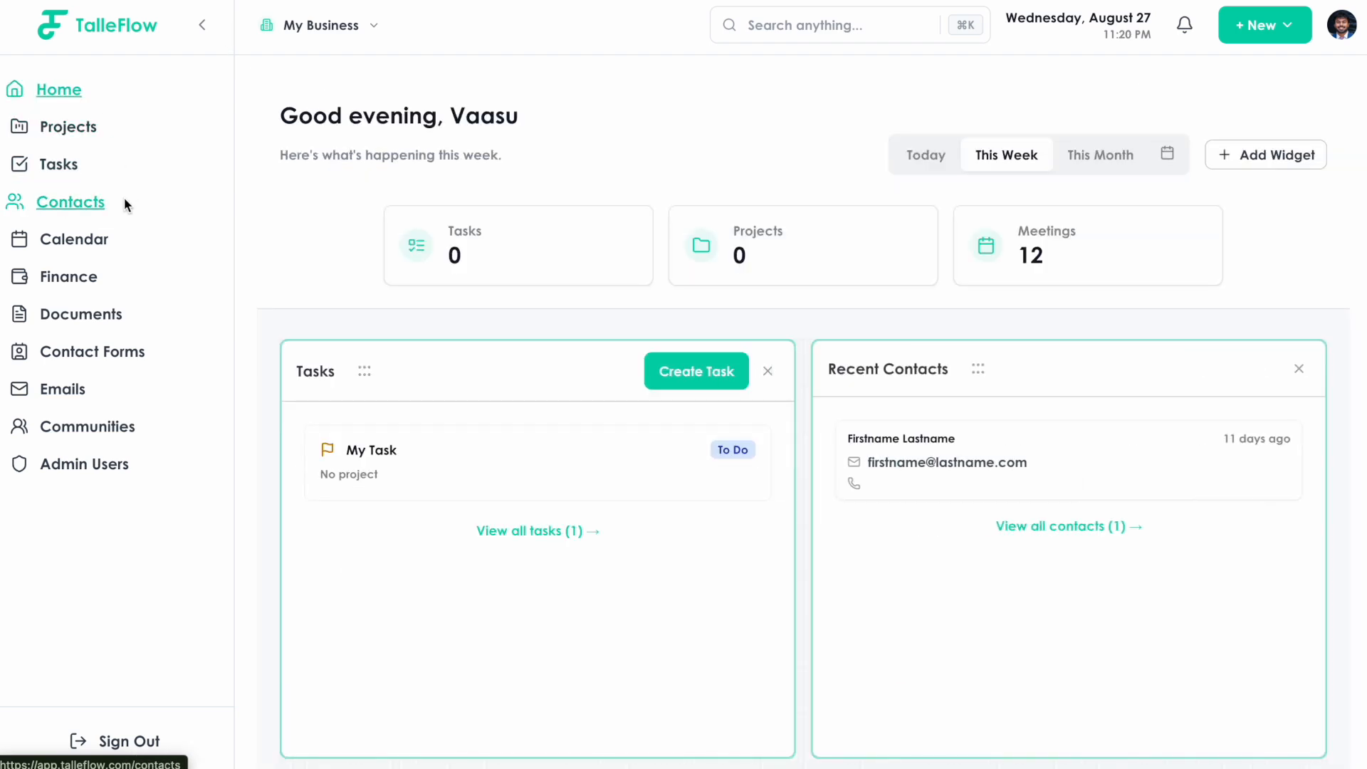
click(201, 25)
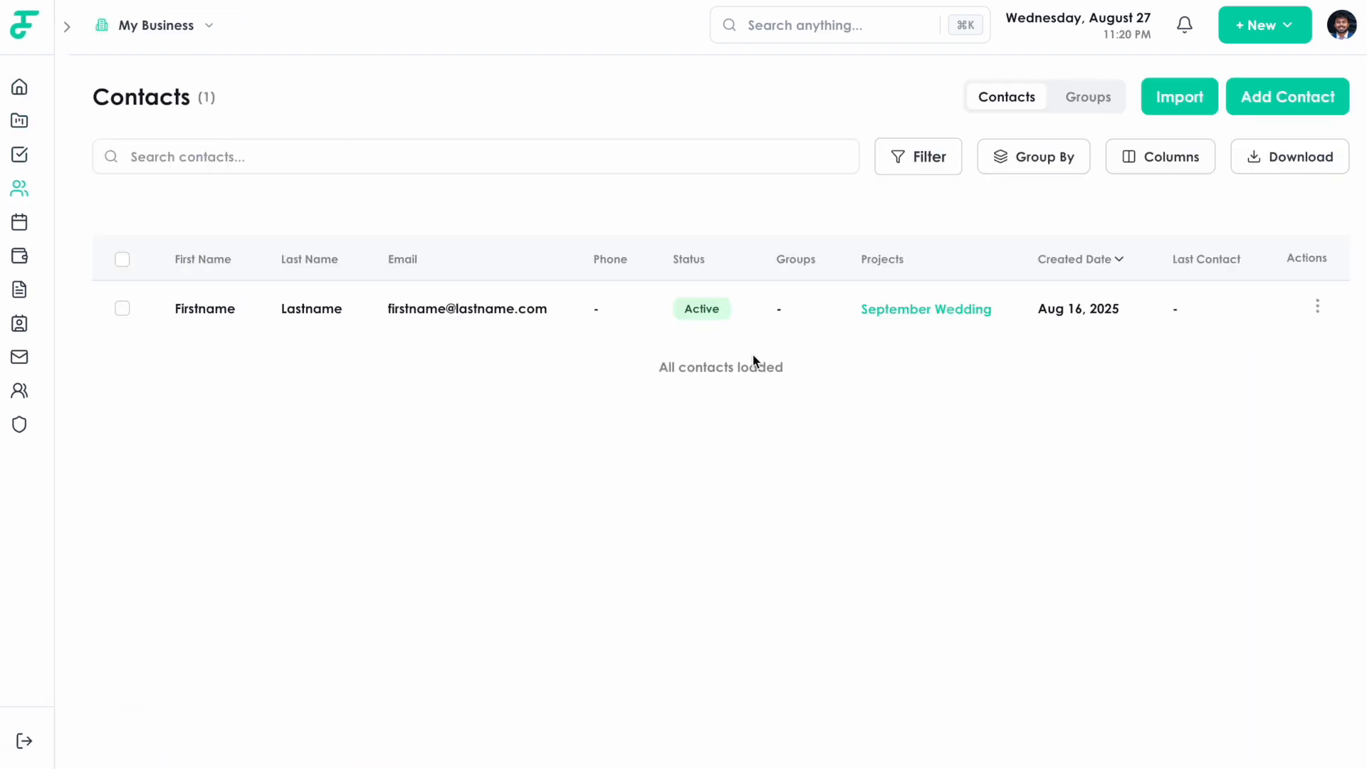
click(1273, 29)
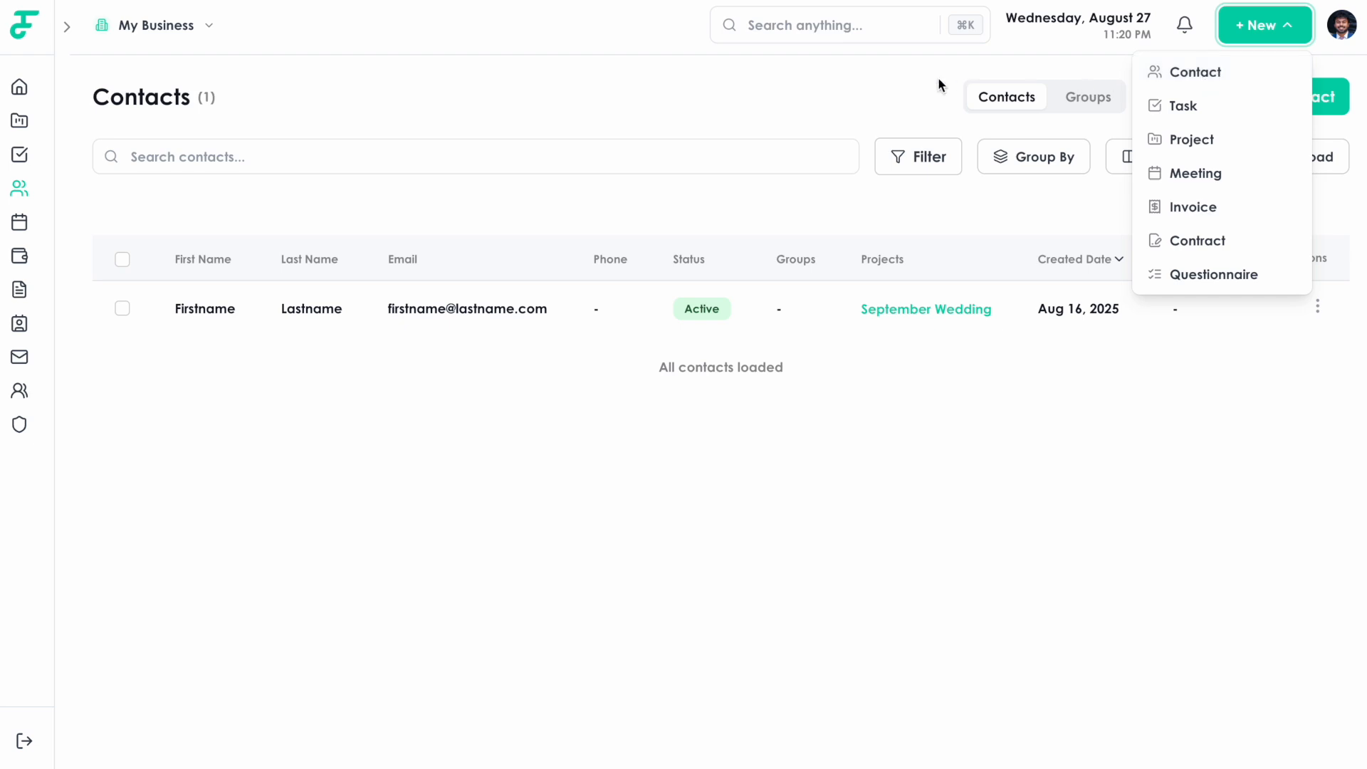
Start a new contact with first name Firstname, last name Lastname2 and a placeholder email address.
click(864, 87)
click(1286, 101)
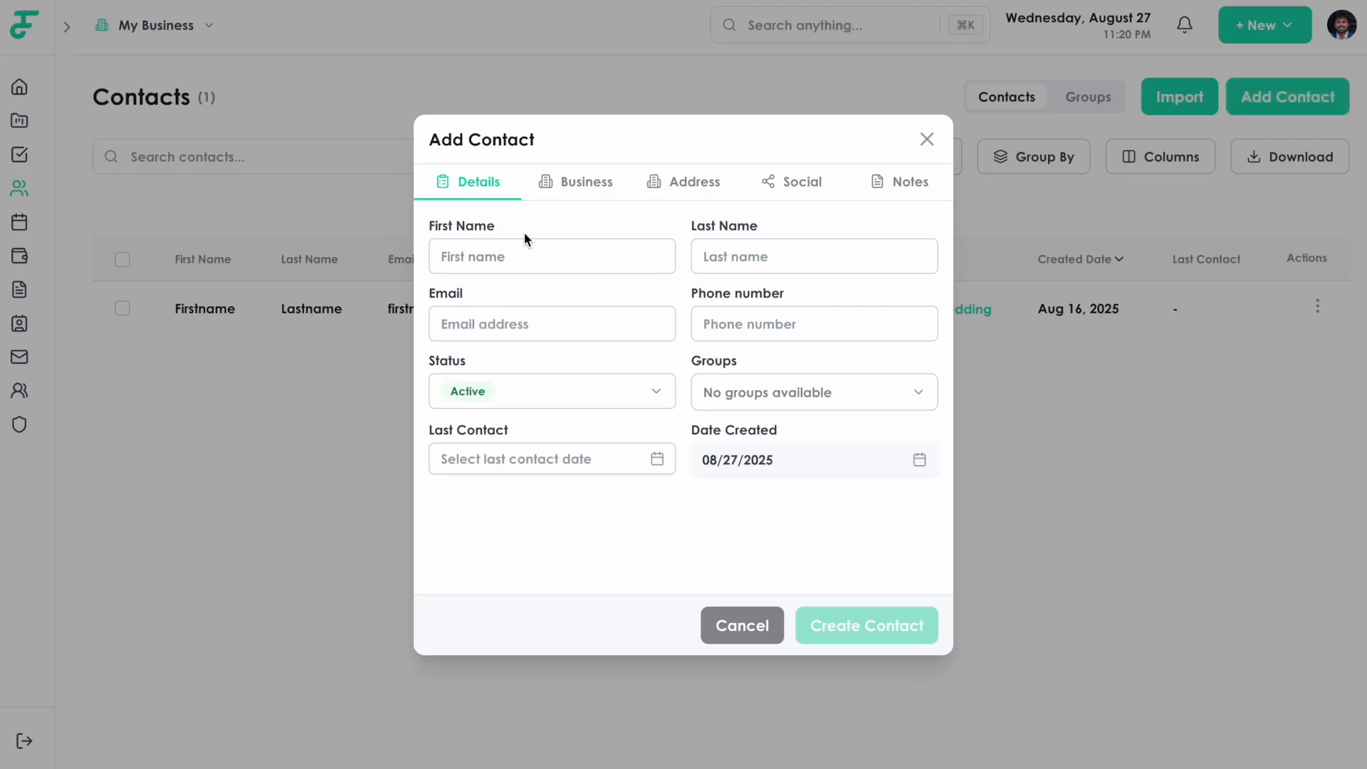
click(546, 257)
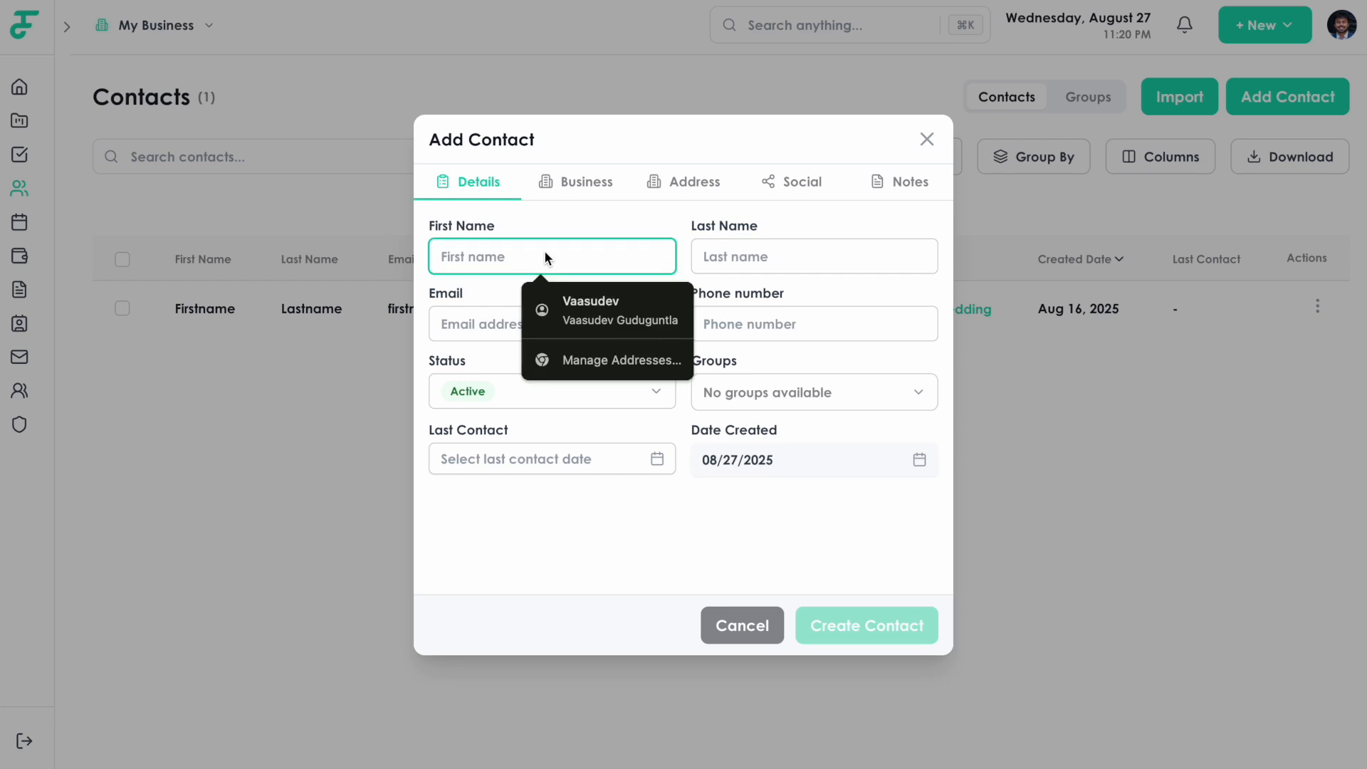
text(Firstname)
key(Tab)
text(Lastname)
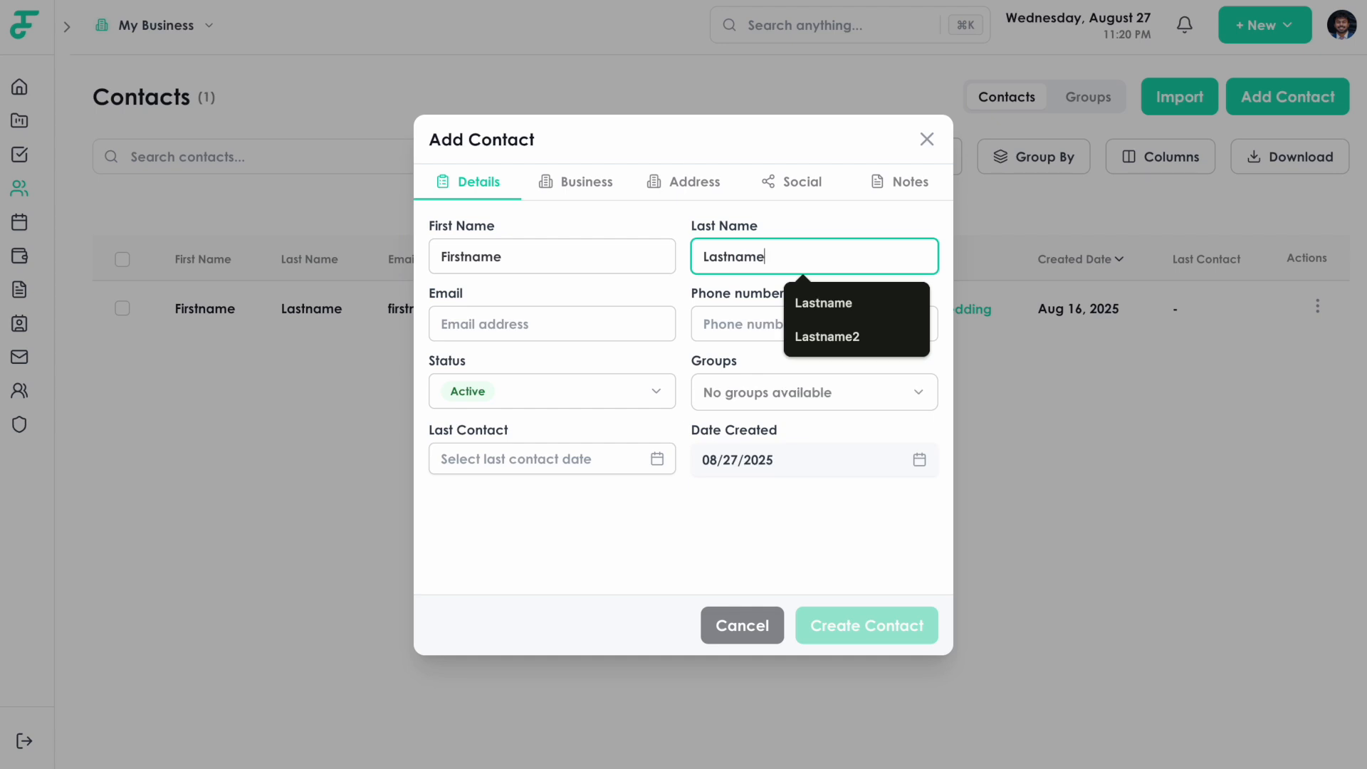
text(2)
key(Tab)
text(email@email.com)
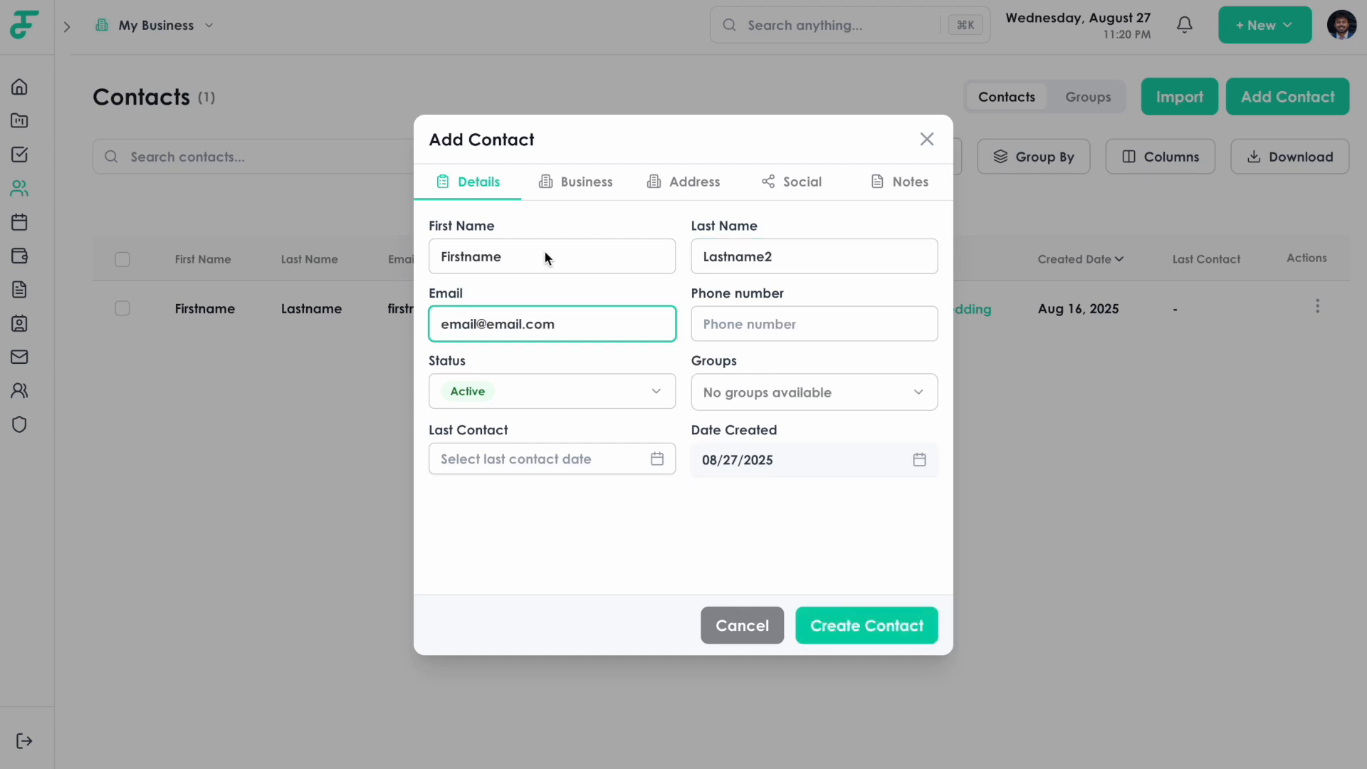
click(635, 349)
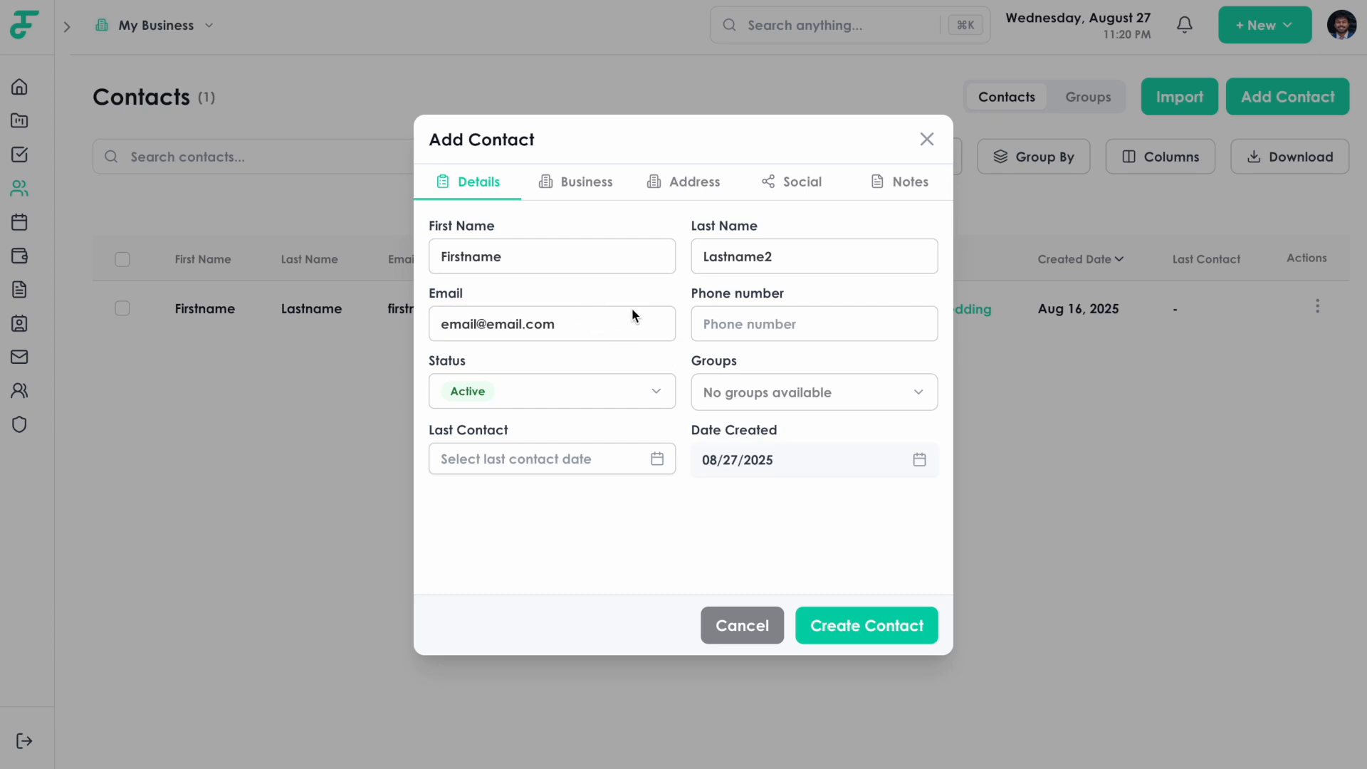
Fill in the suggested phone number and set the contact's status to Inactive.
click(722, 328)
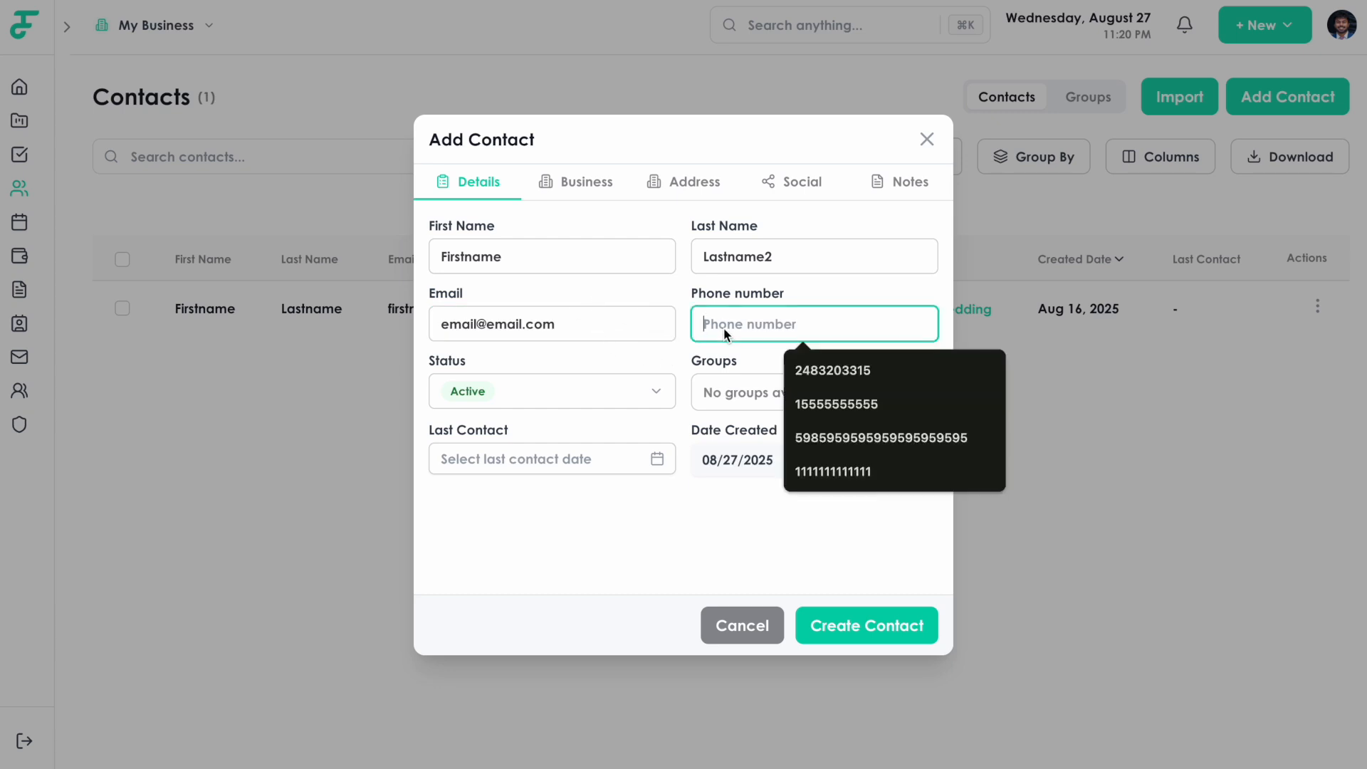
click(847, 414)
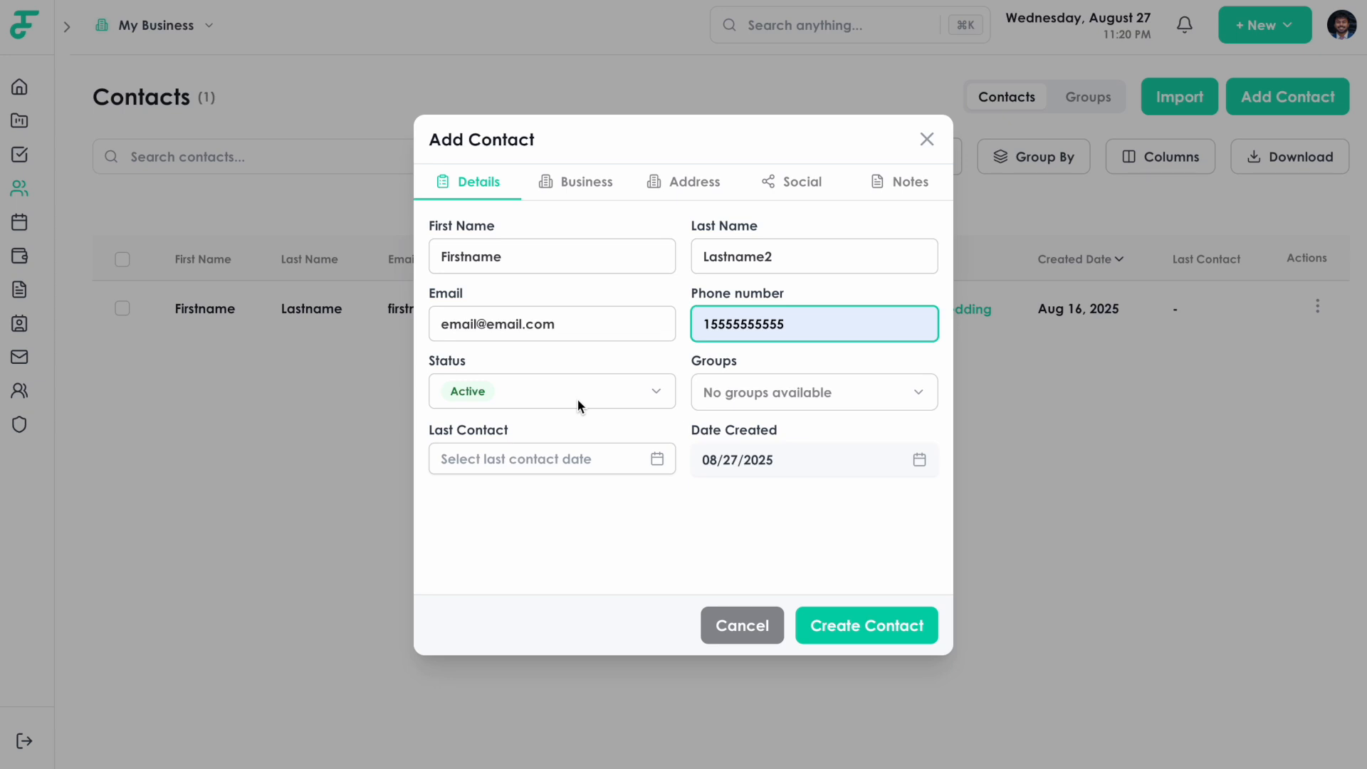
click(579, 406)
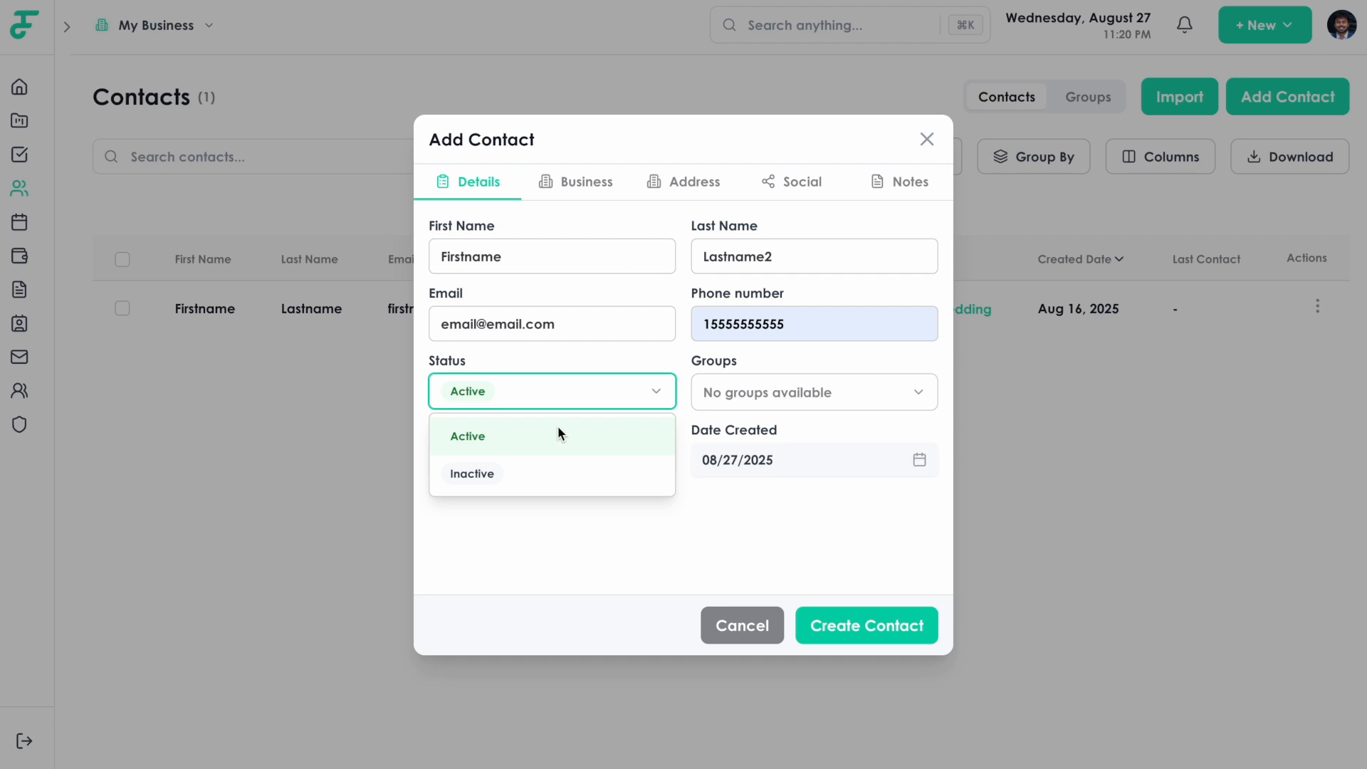
click(535, 477)
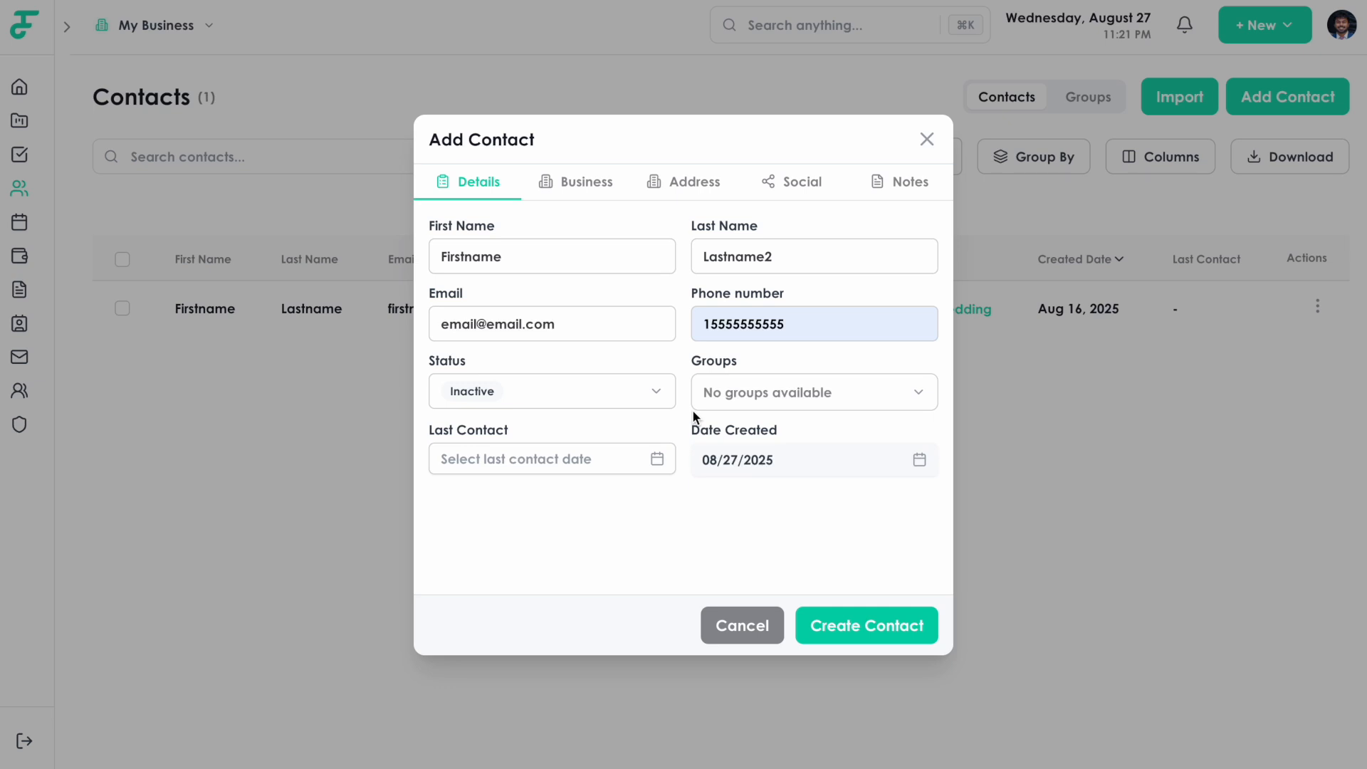
Switch the Add Contact form to its Business details section.
click(576, 181)
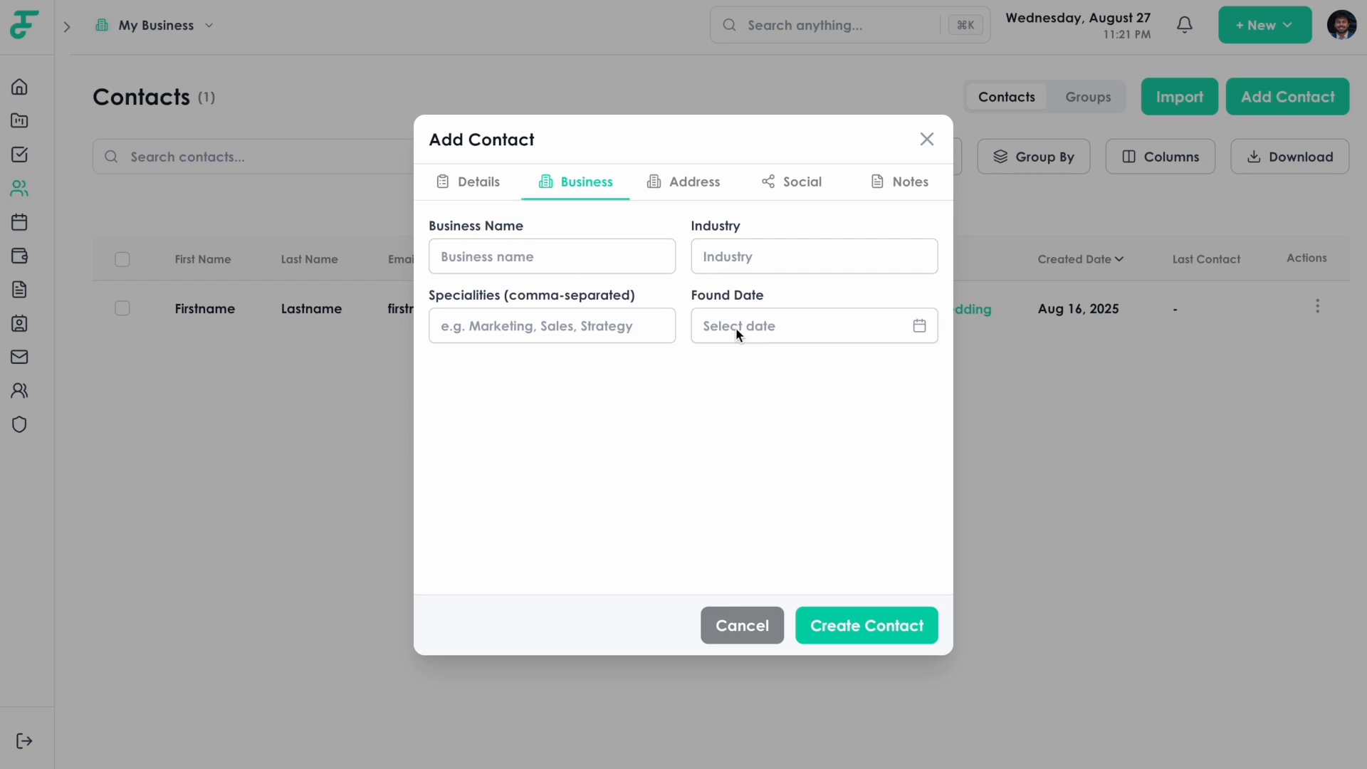
Review the contact's Address, Social and Notes sections in the Add Contact form.
click(684, 186)
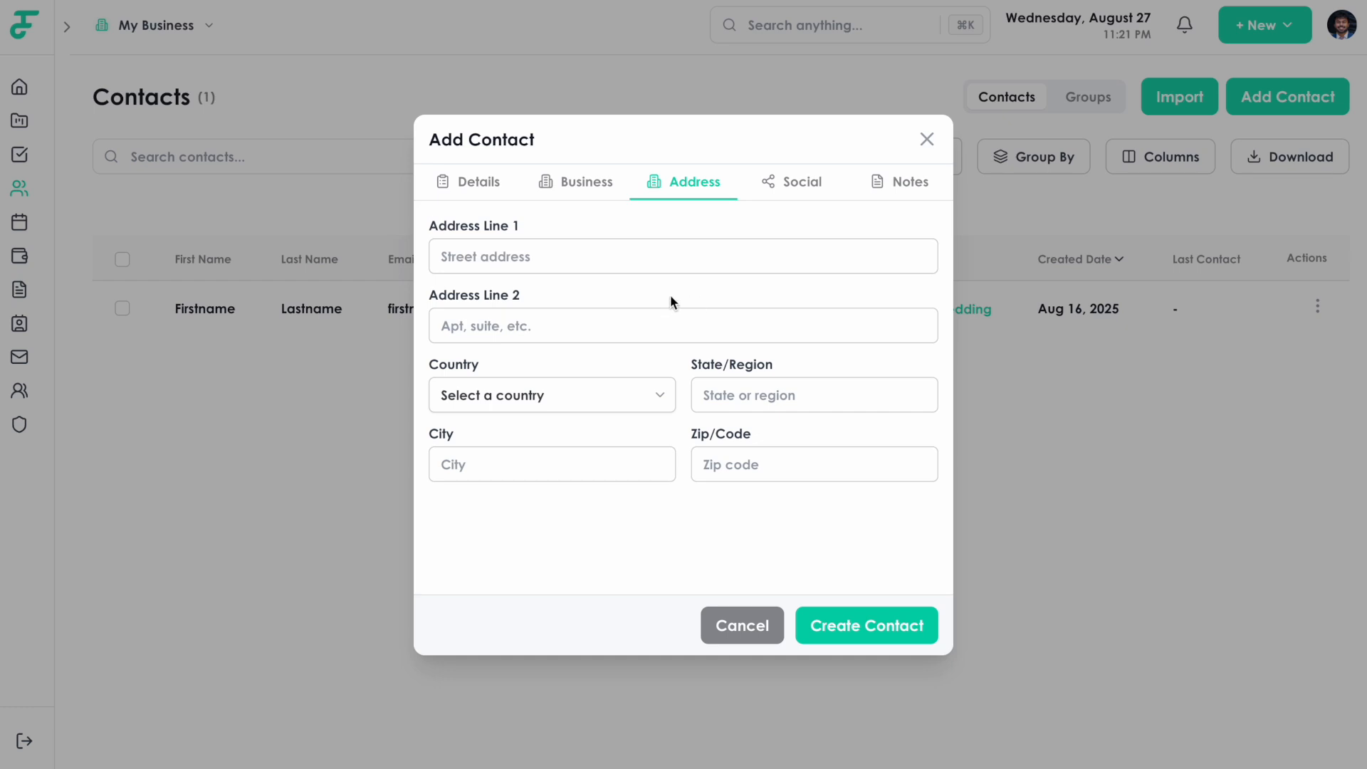
click(792, 194)
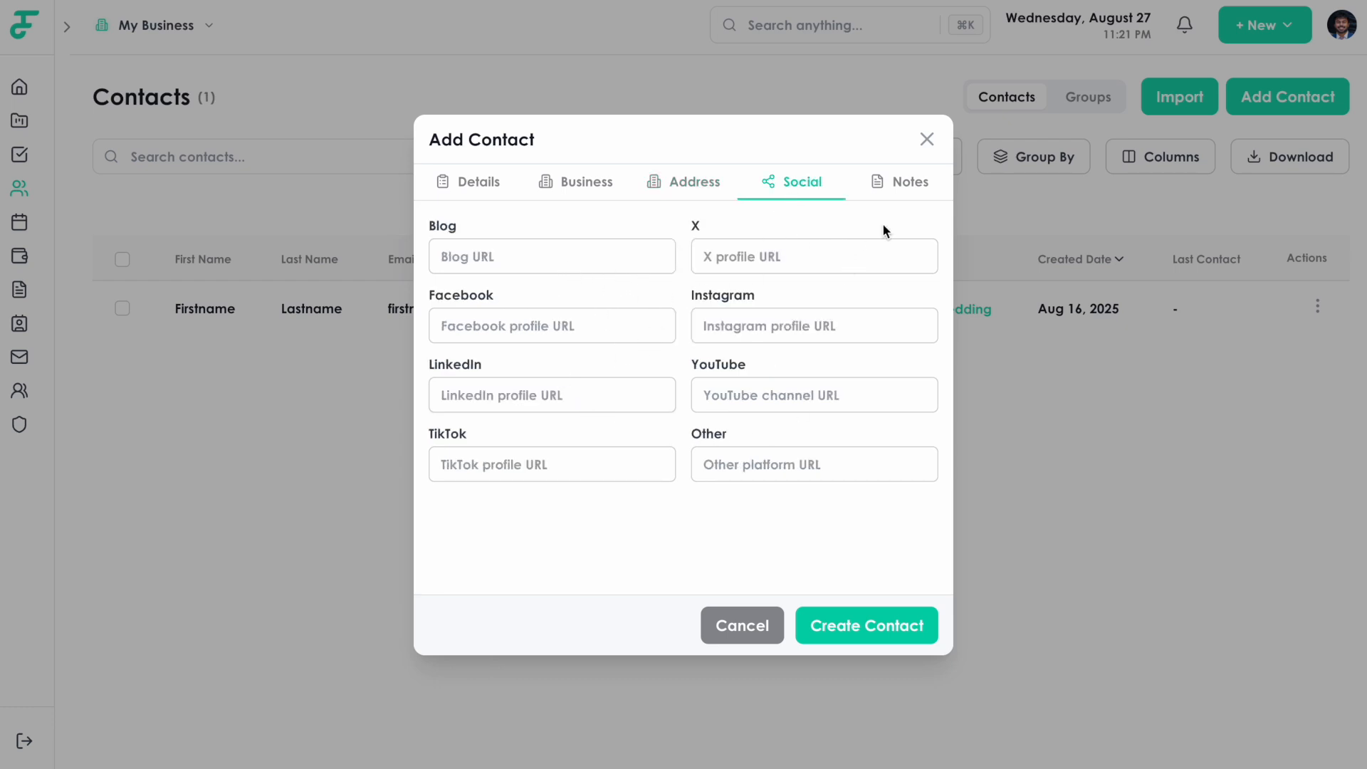
click(906, 180)
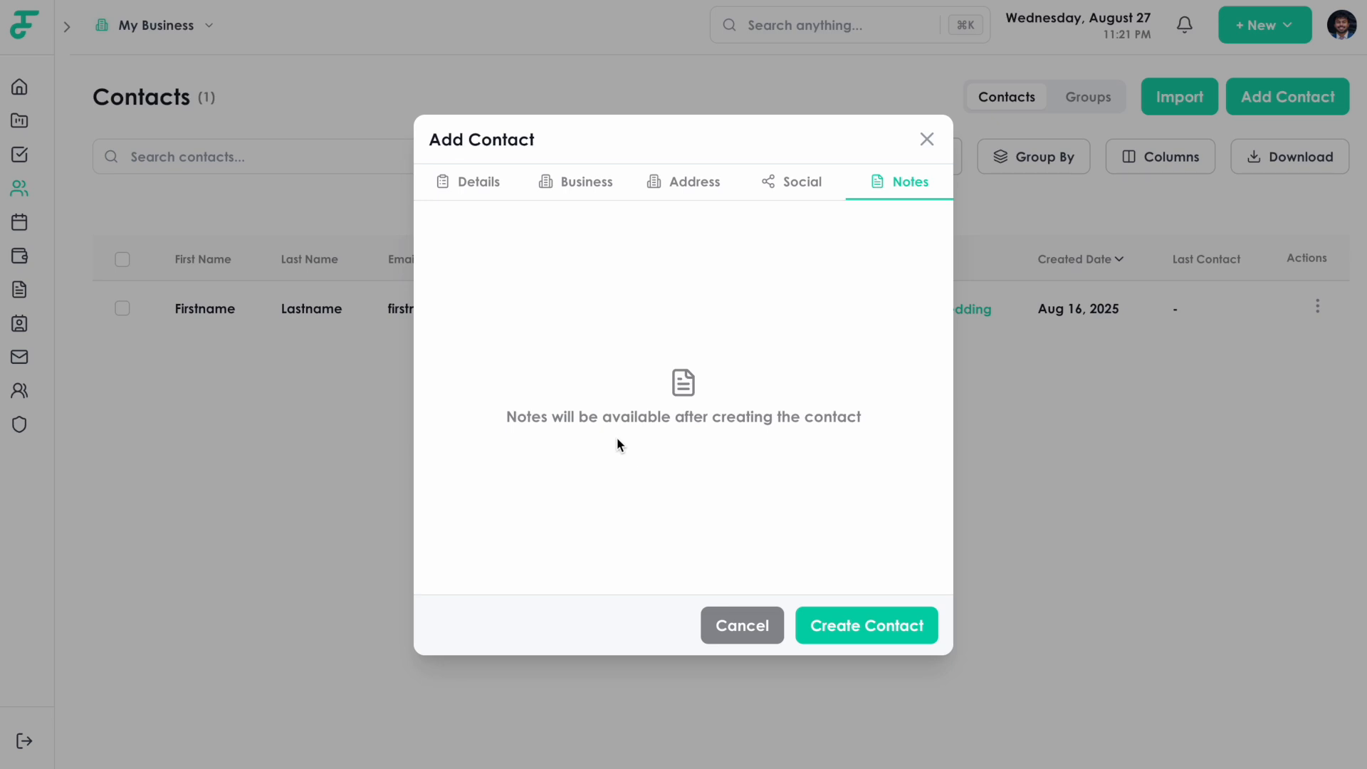
drag(494, 421, 867, 416)
click(808, 548)
Create the contact, then open Lastname2's record from the contacts table.
click(881, 626)
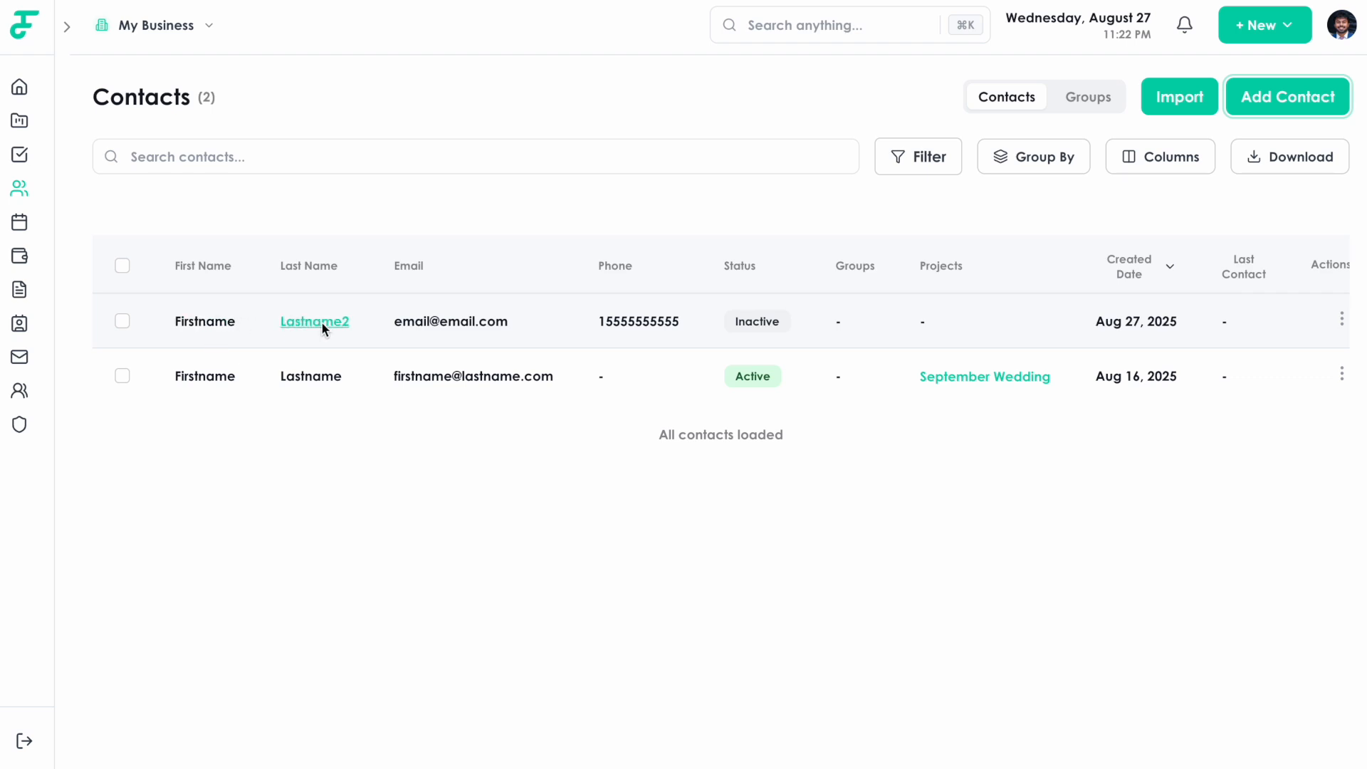
click(232, 330)
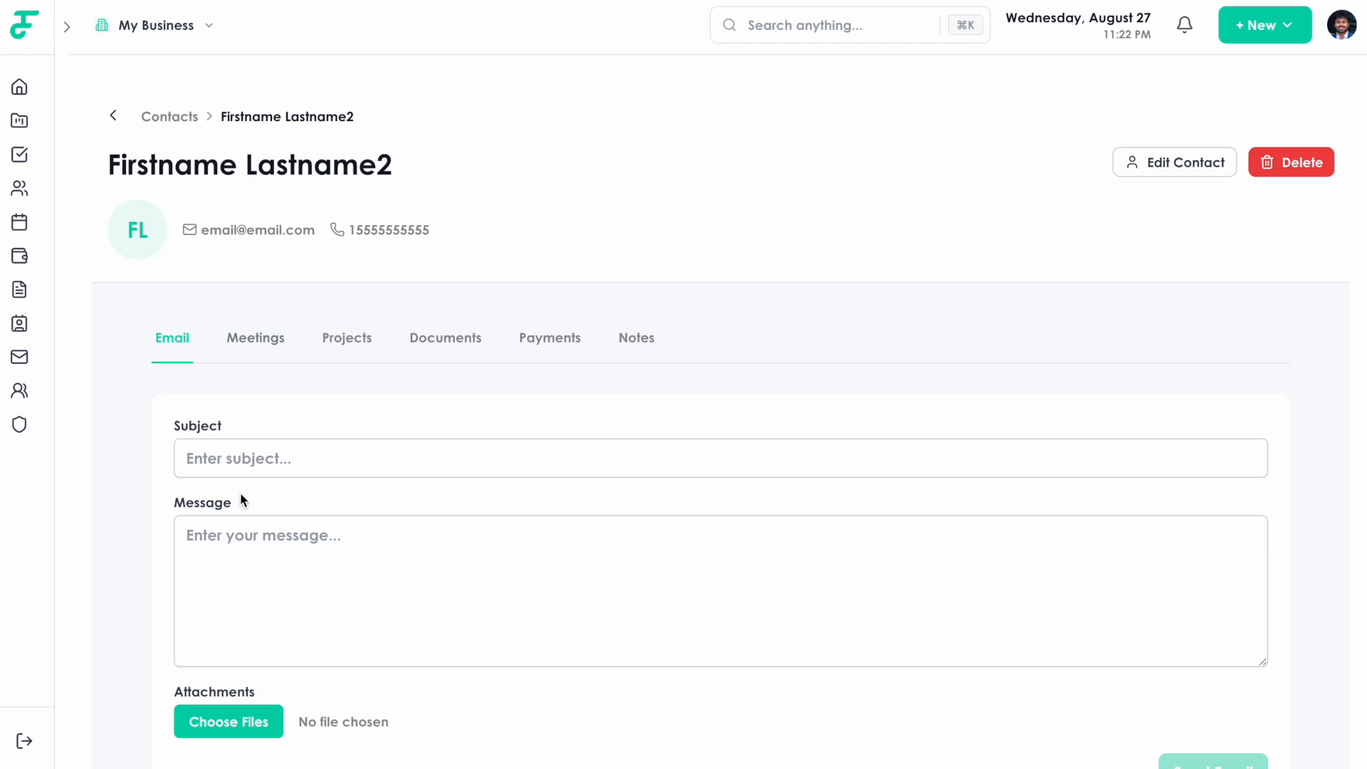
Look over the email form, opening and cancelling the attachment file picker.
scroll(241, 492, down, 1)
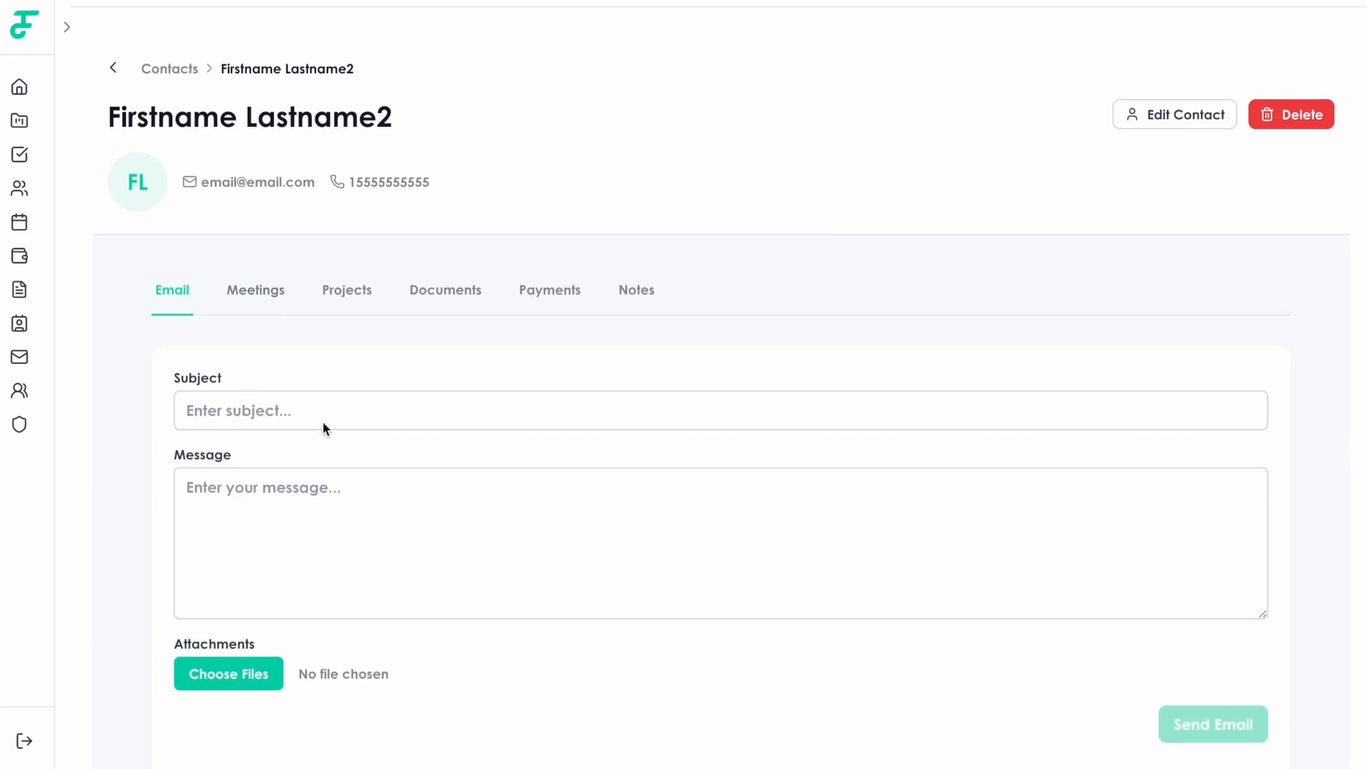
click(249, 416)
click(200, 527)
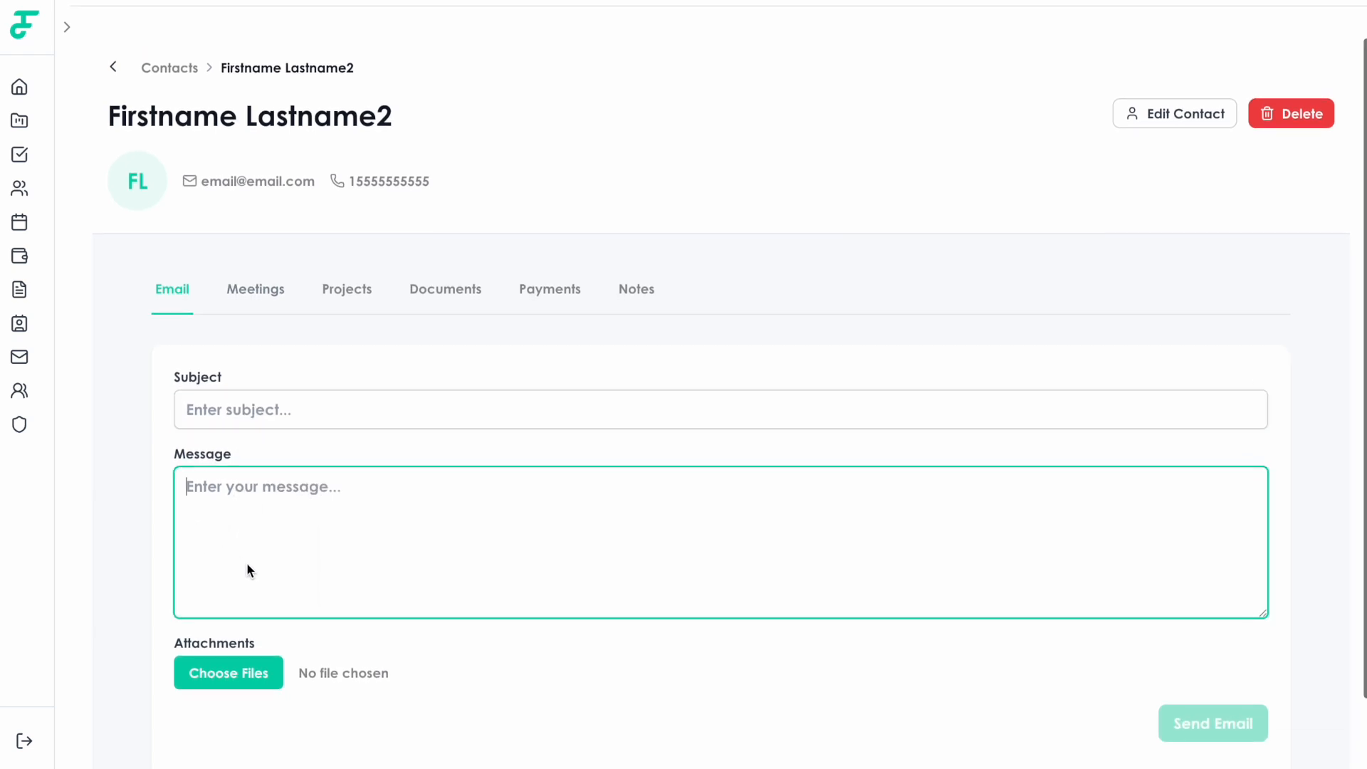
scroll(243, 570, down, 2)
click(237, 596)
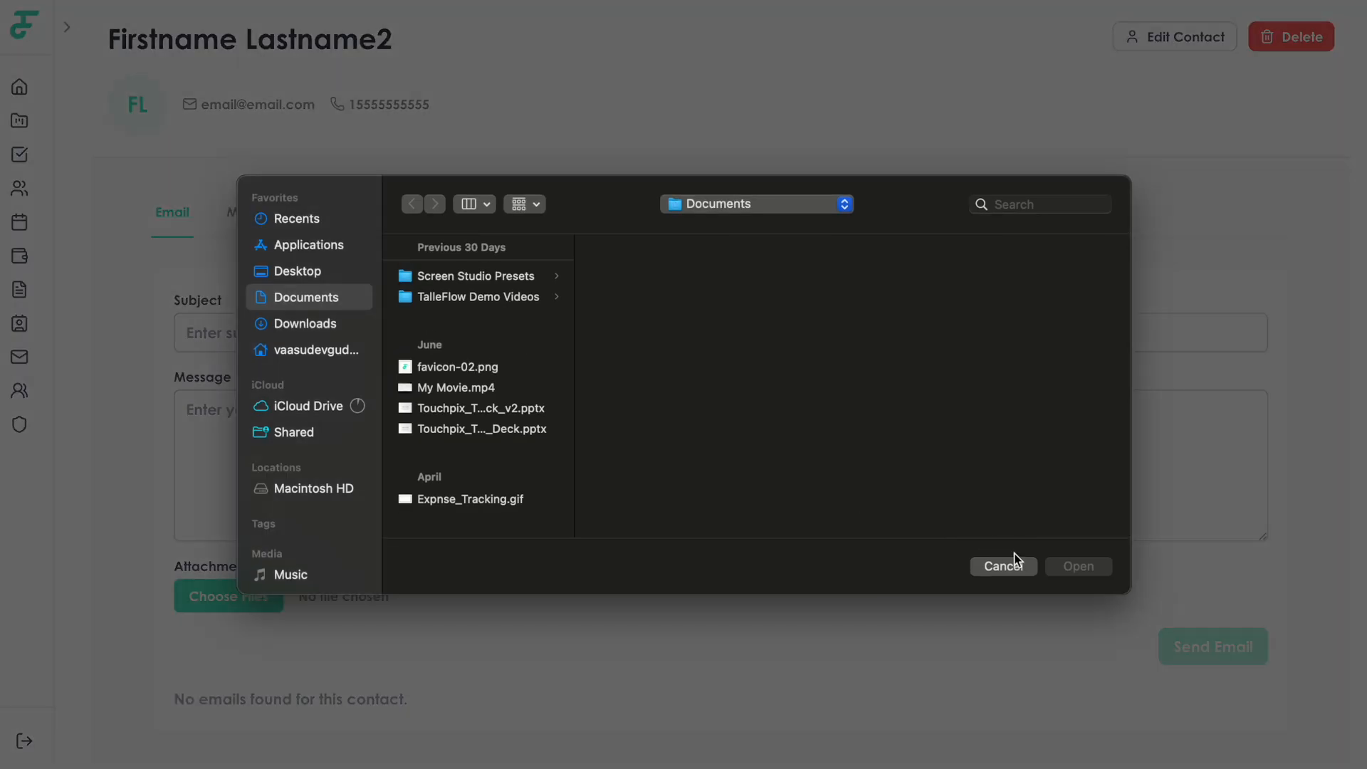
click(1011, 563)
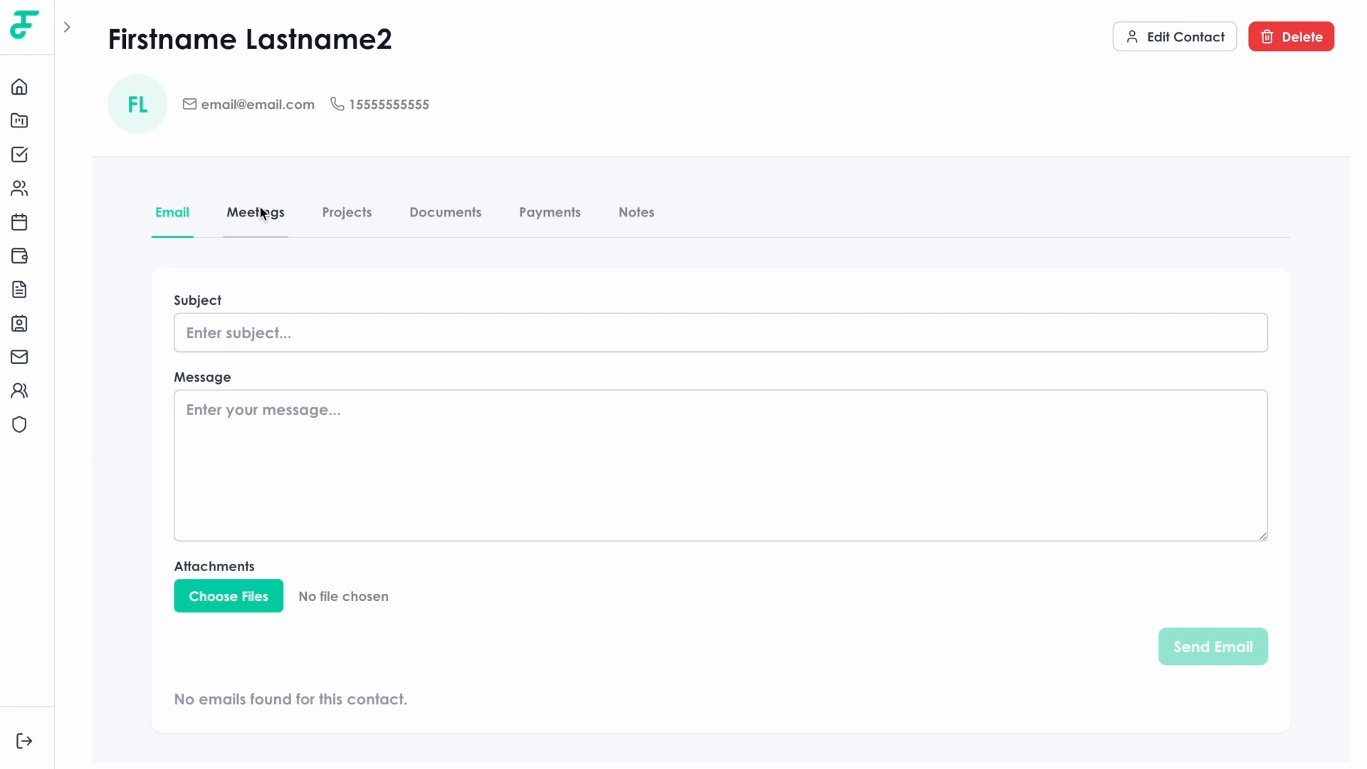
Enter 'Hello' as both subject and message and send the email.
click(248, 325)
text(Hello)
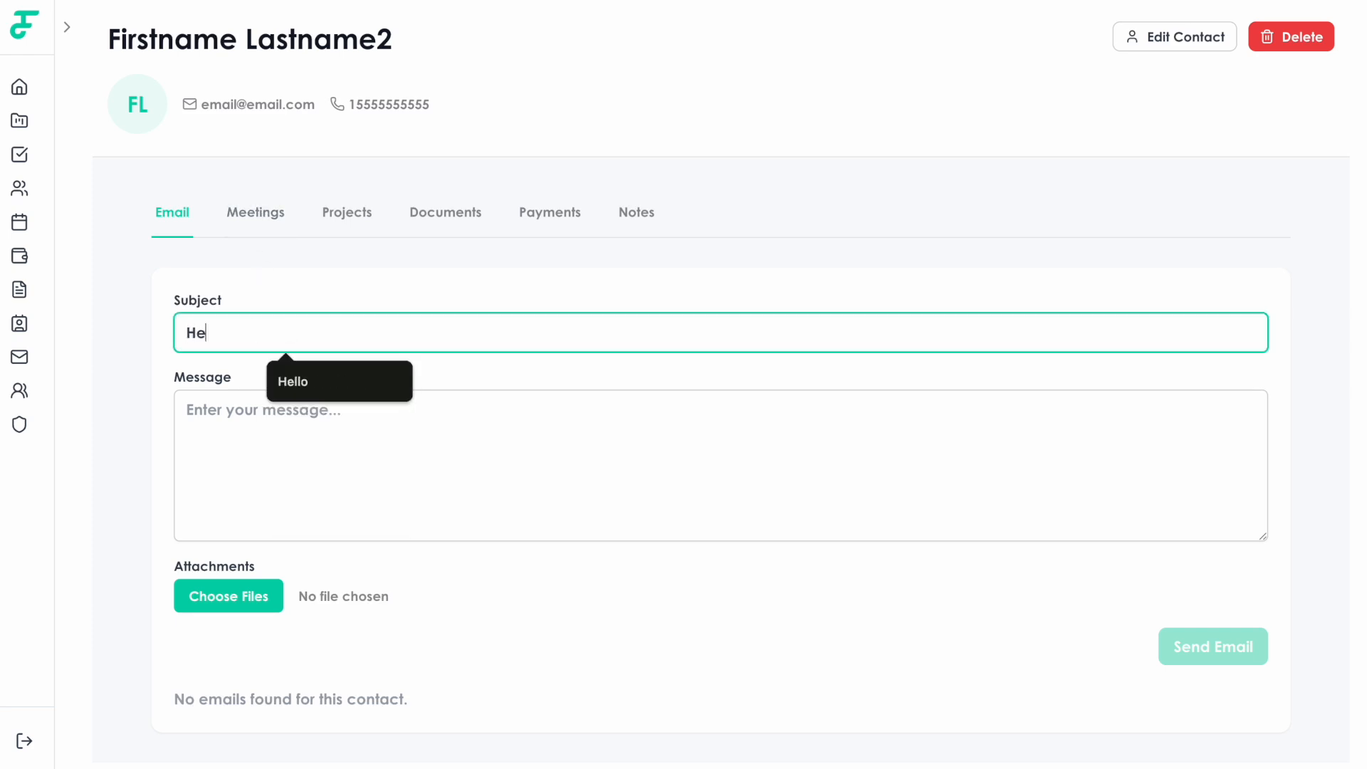
key(Tab)
text(Hello)
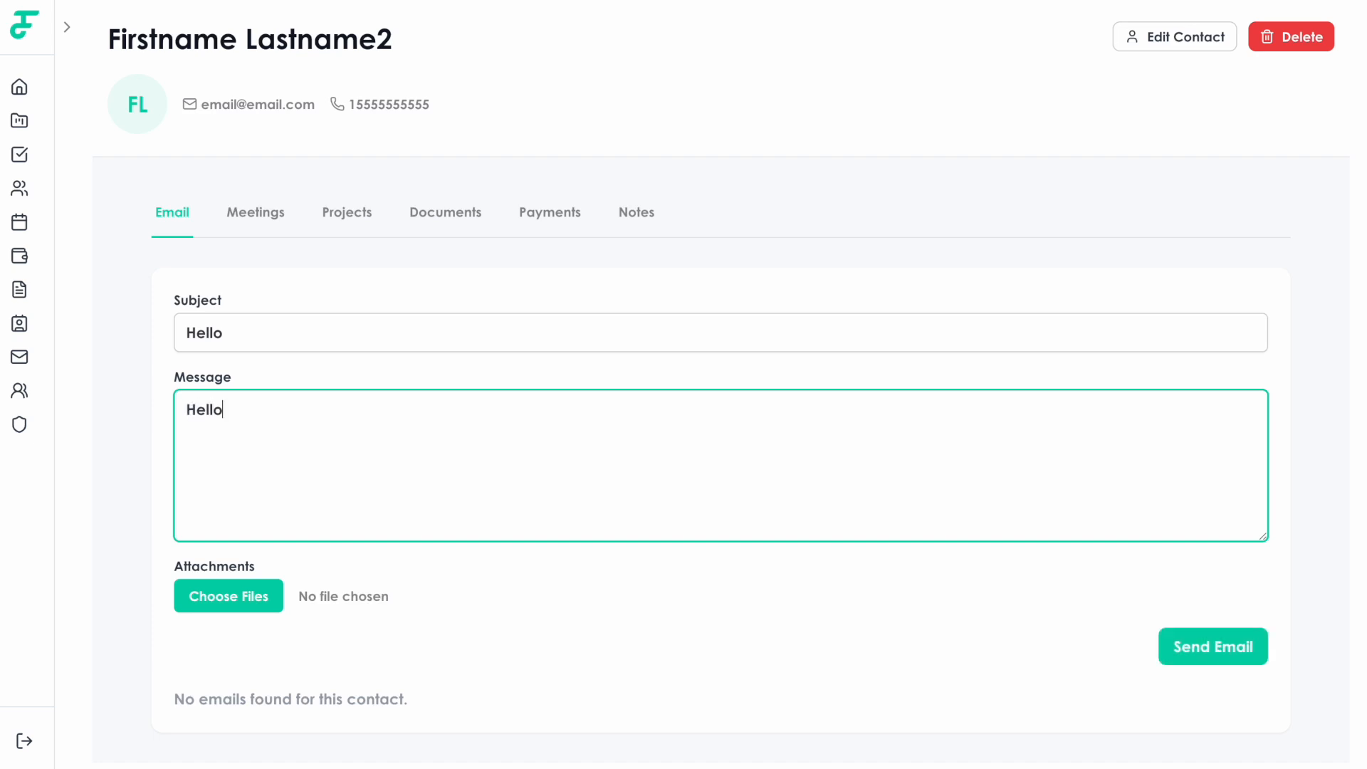
click(1218, 629)
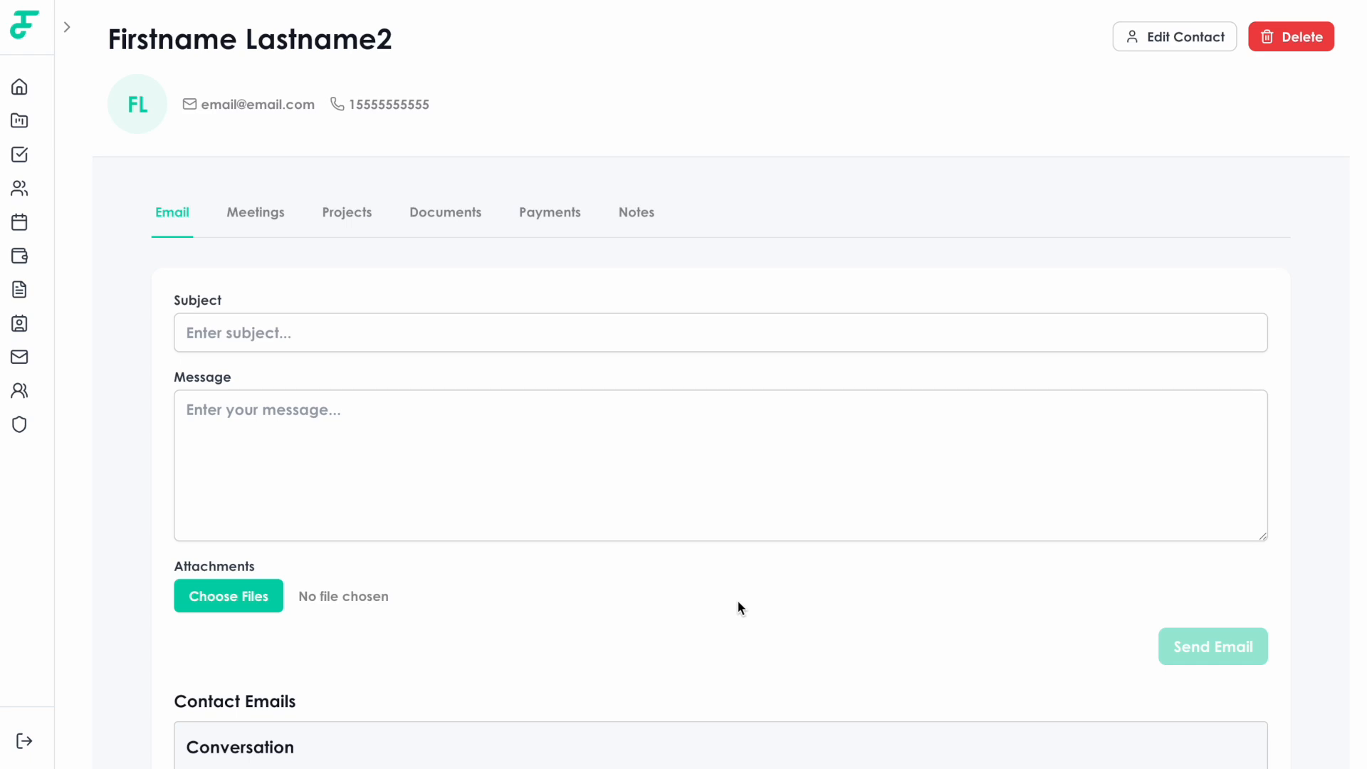
scroll(738, 608, down, 4)
scroll(739, 608, down, 3)
scroll(498, 541, down, 1)
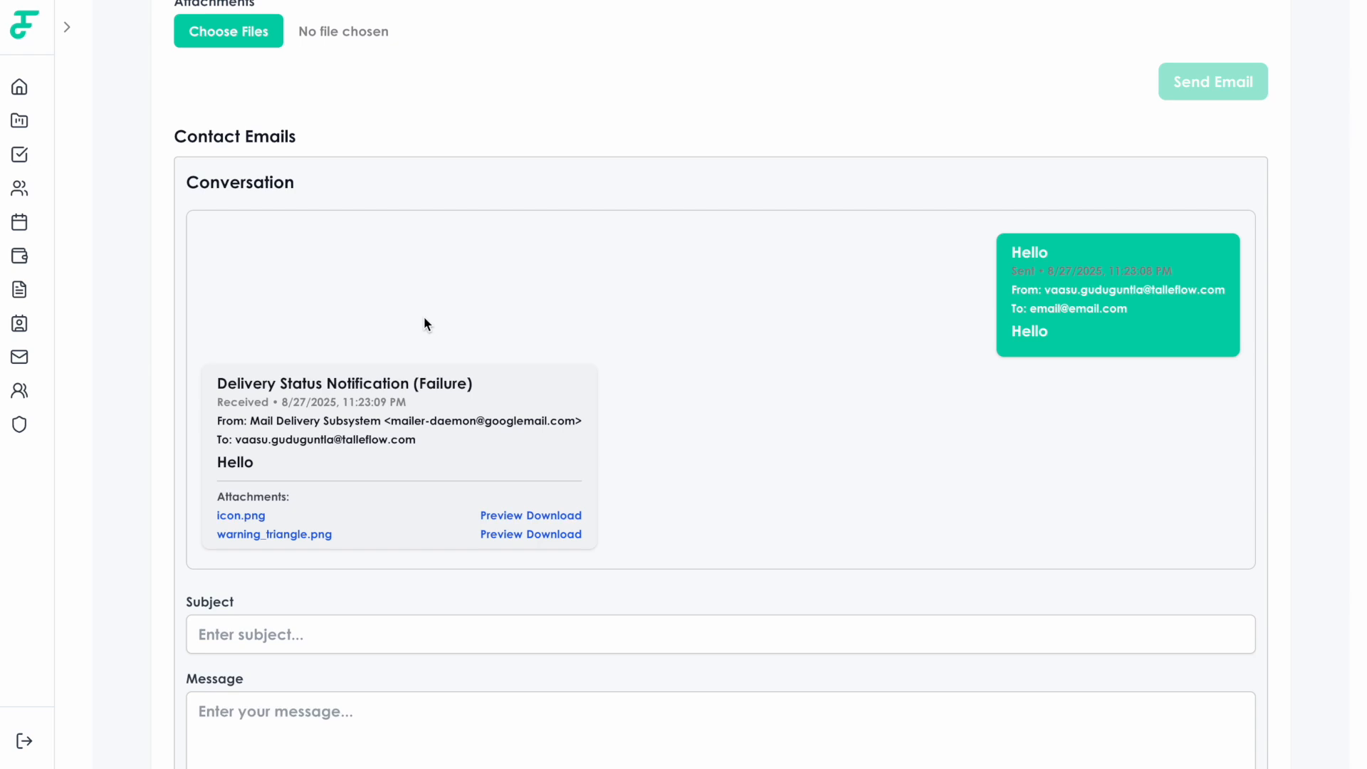
scroll(425, 320, up, 7)
scroll(424, 321, down, 7)
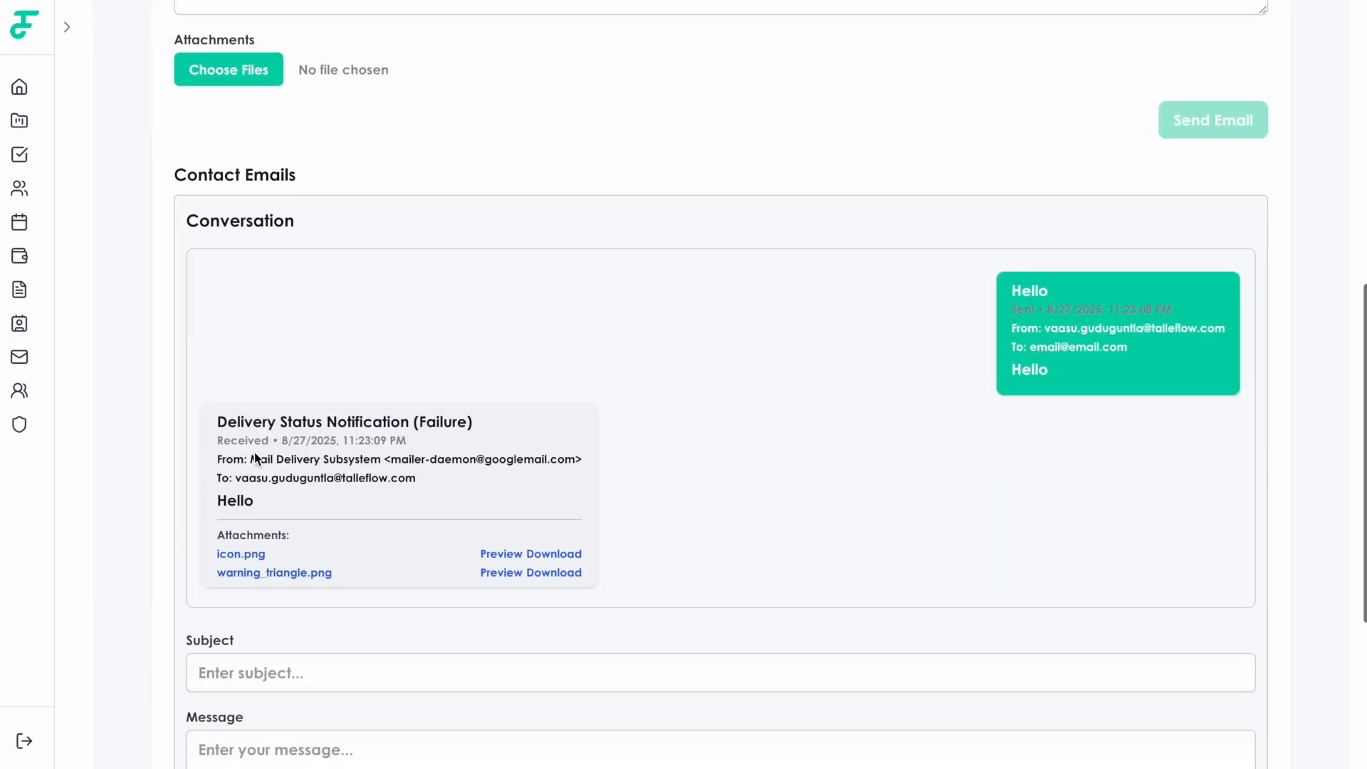
drag(214, 423, 489, 440)
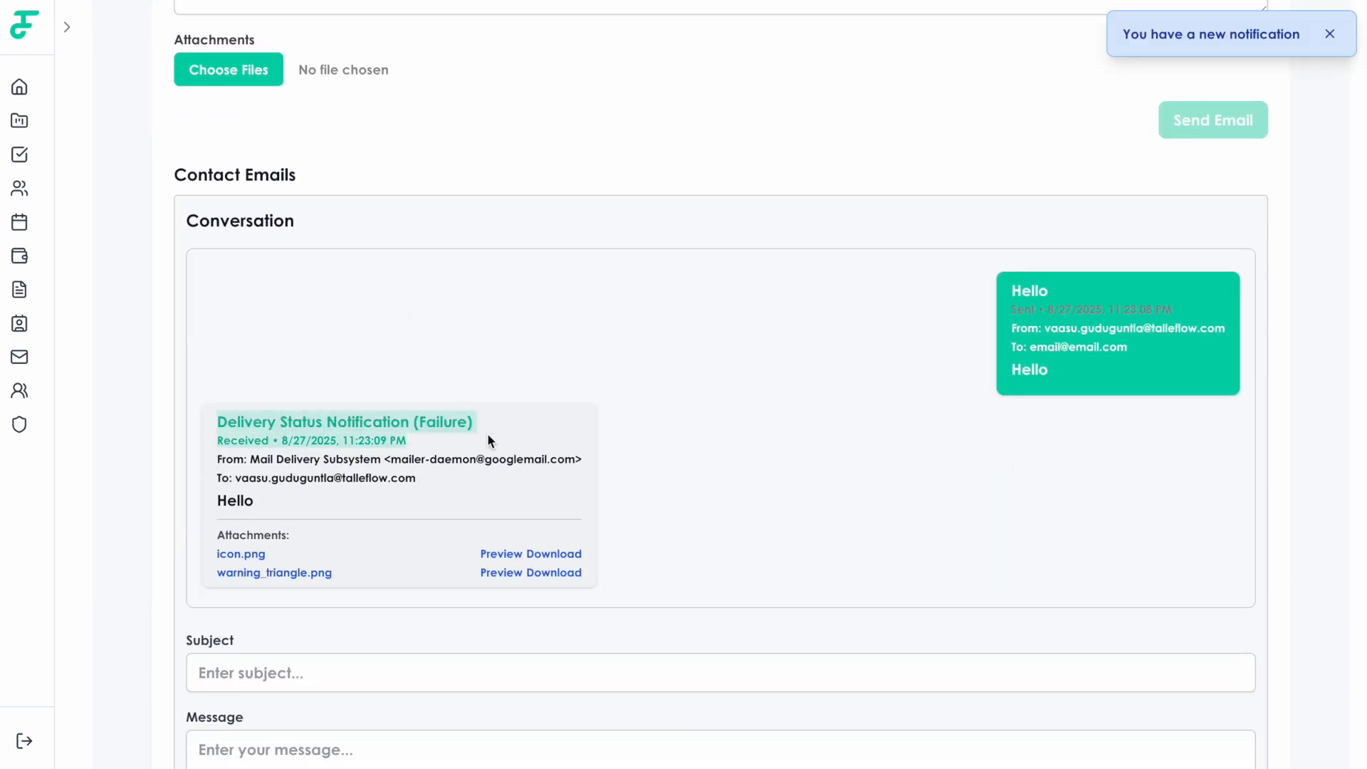
scroll(431, 392, up, 8)
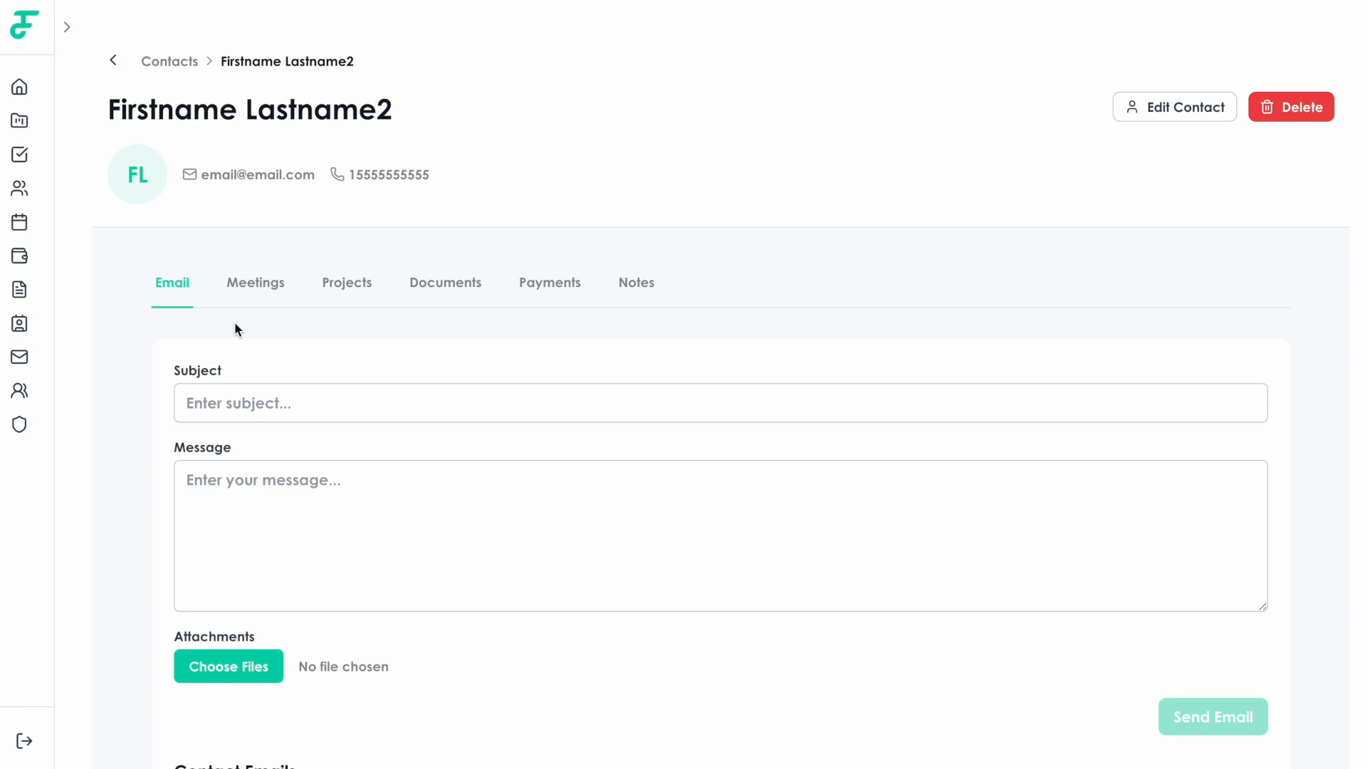
Start a new meeting named 'Meeting' for the contact, with Video as its type.
click(242, 287)
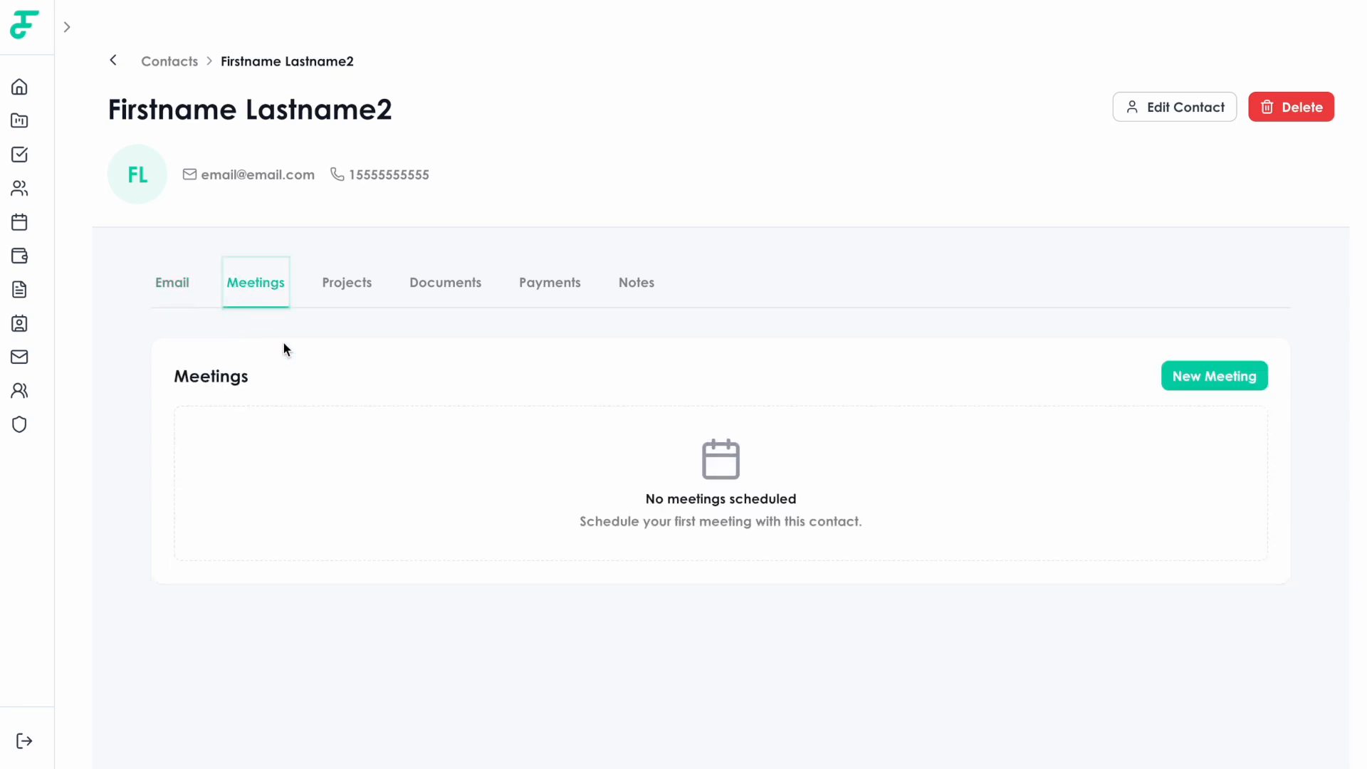
click(1186, 373)
click(598, 264)
text(Meeting)
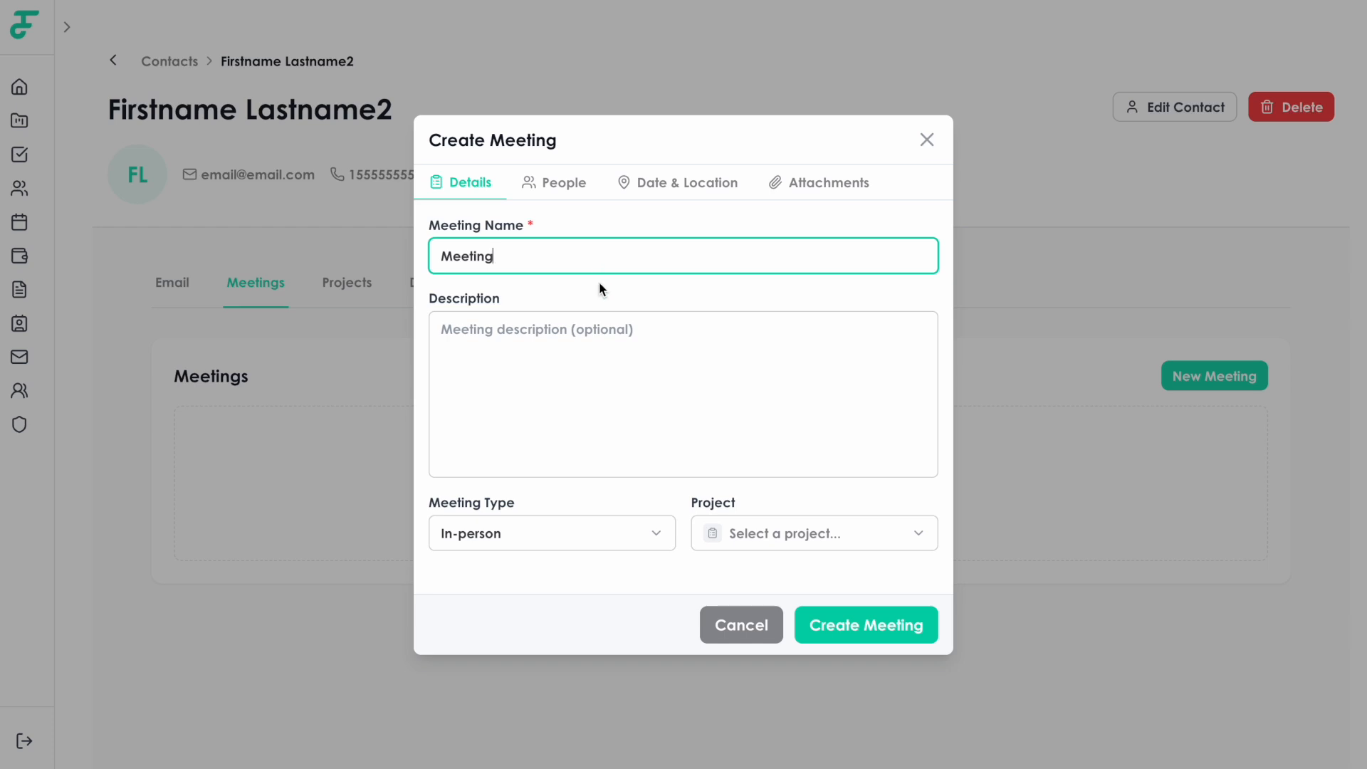
click(642, 540)
click(592, 641)
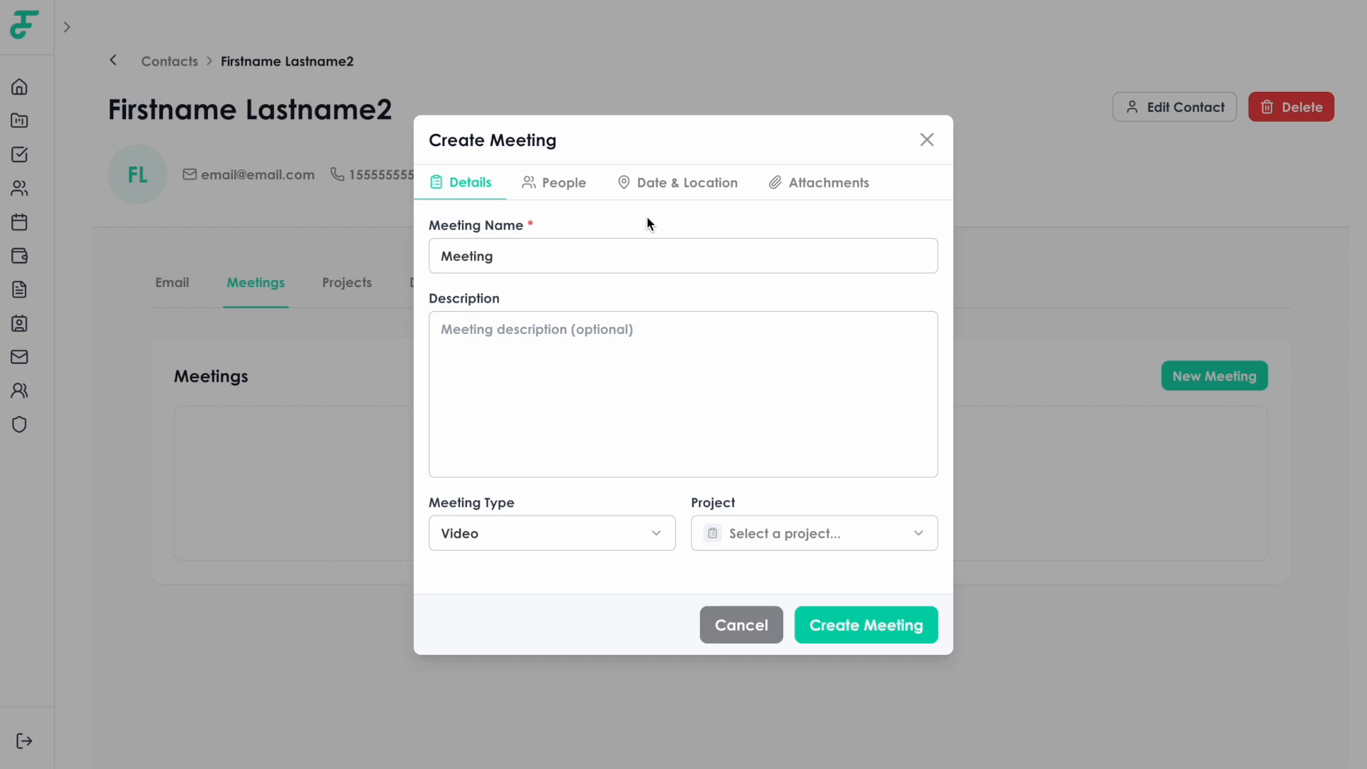
Set the meeting's end date to Aug 27, 2025 and create it.
click(613, 193)
click(791, 250)
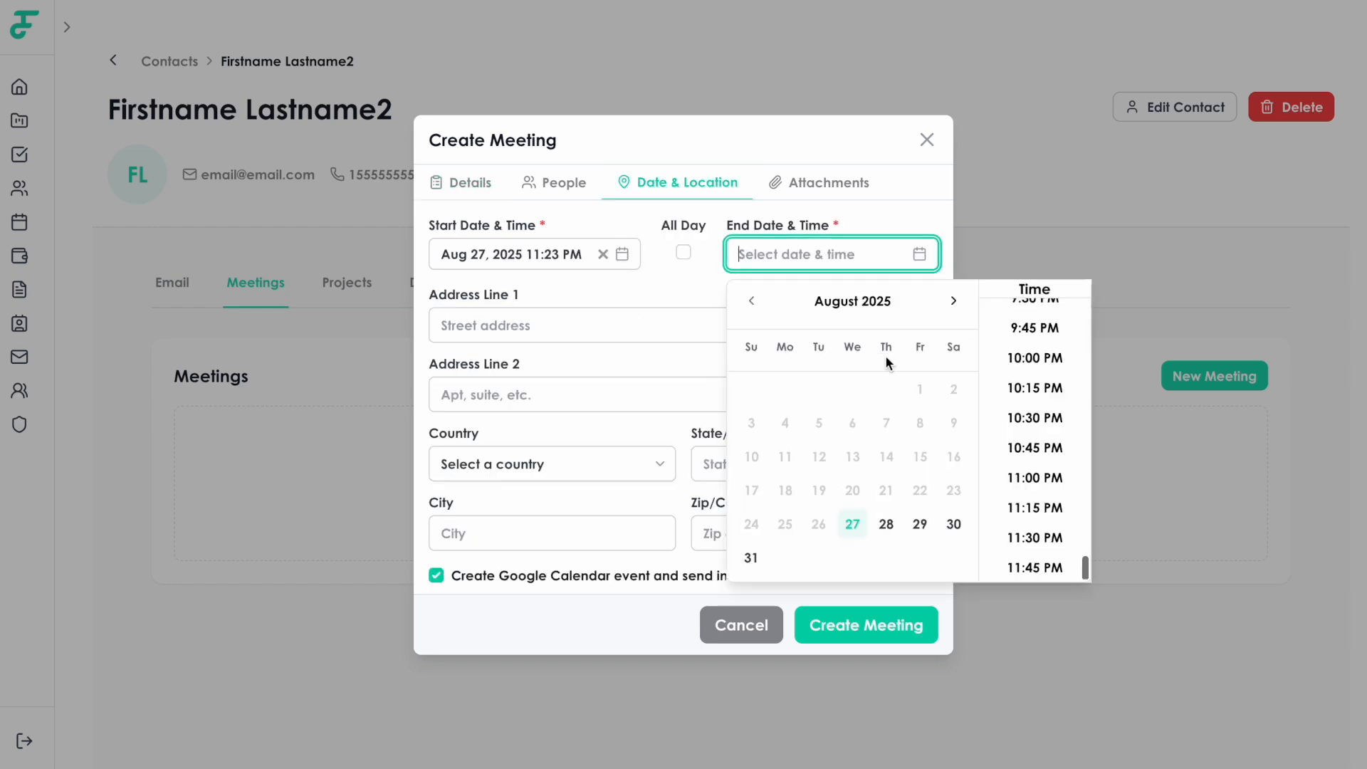
click(858, 531)
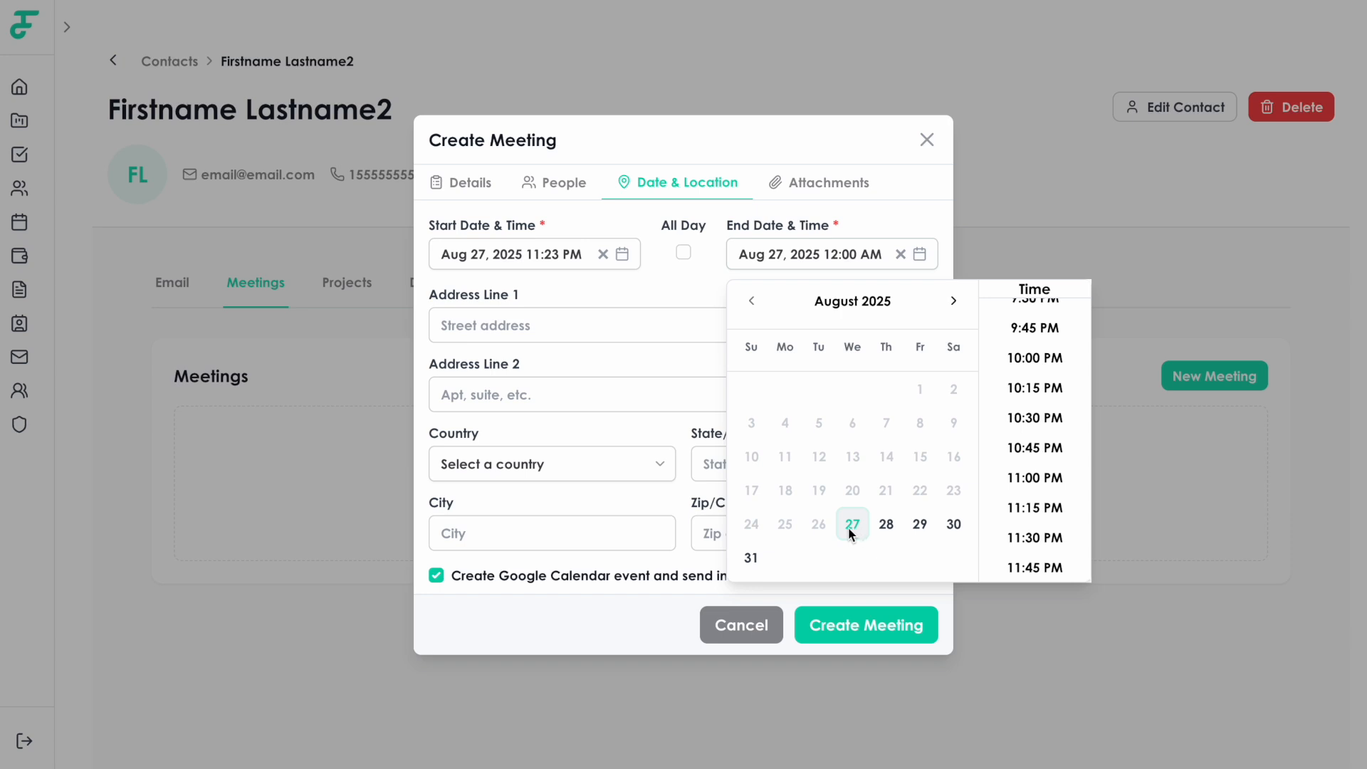
click(658, 304)
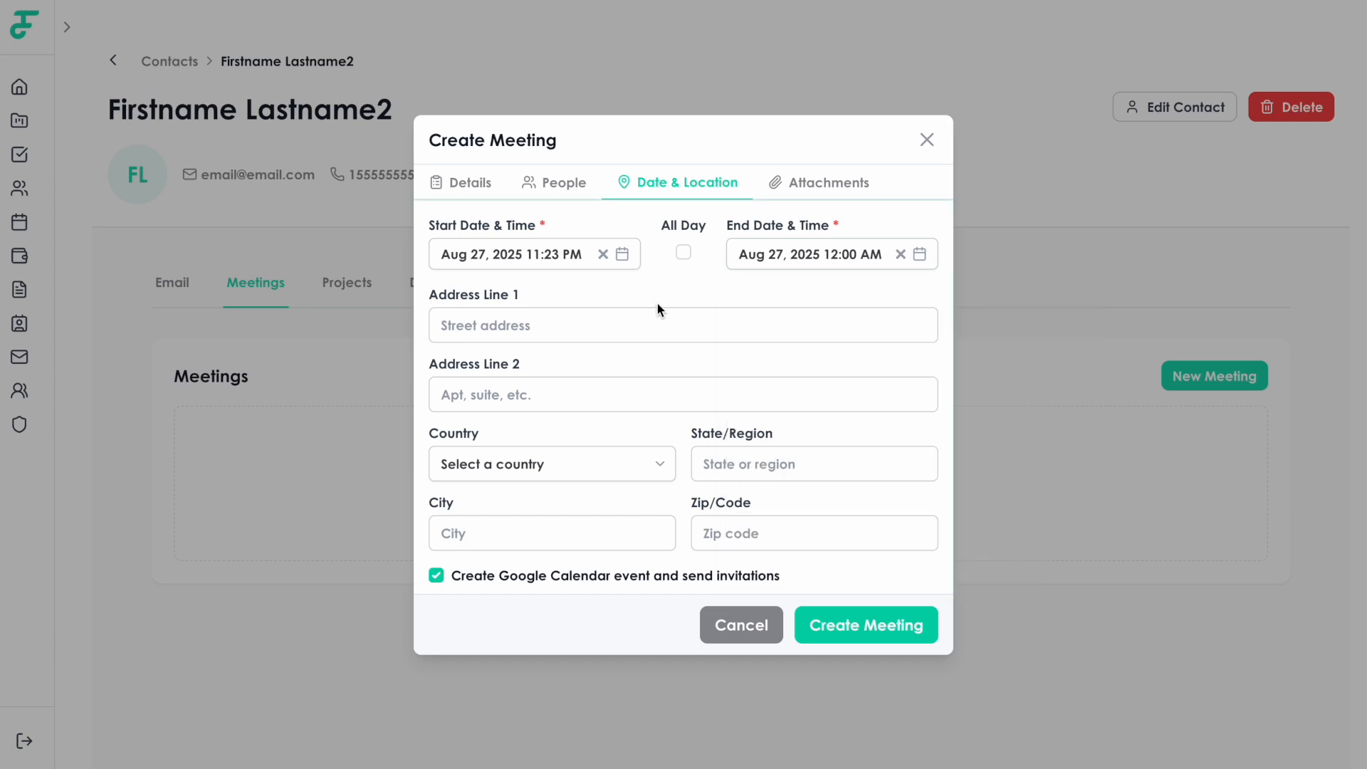
click(870, 610)
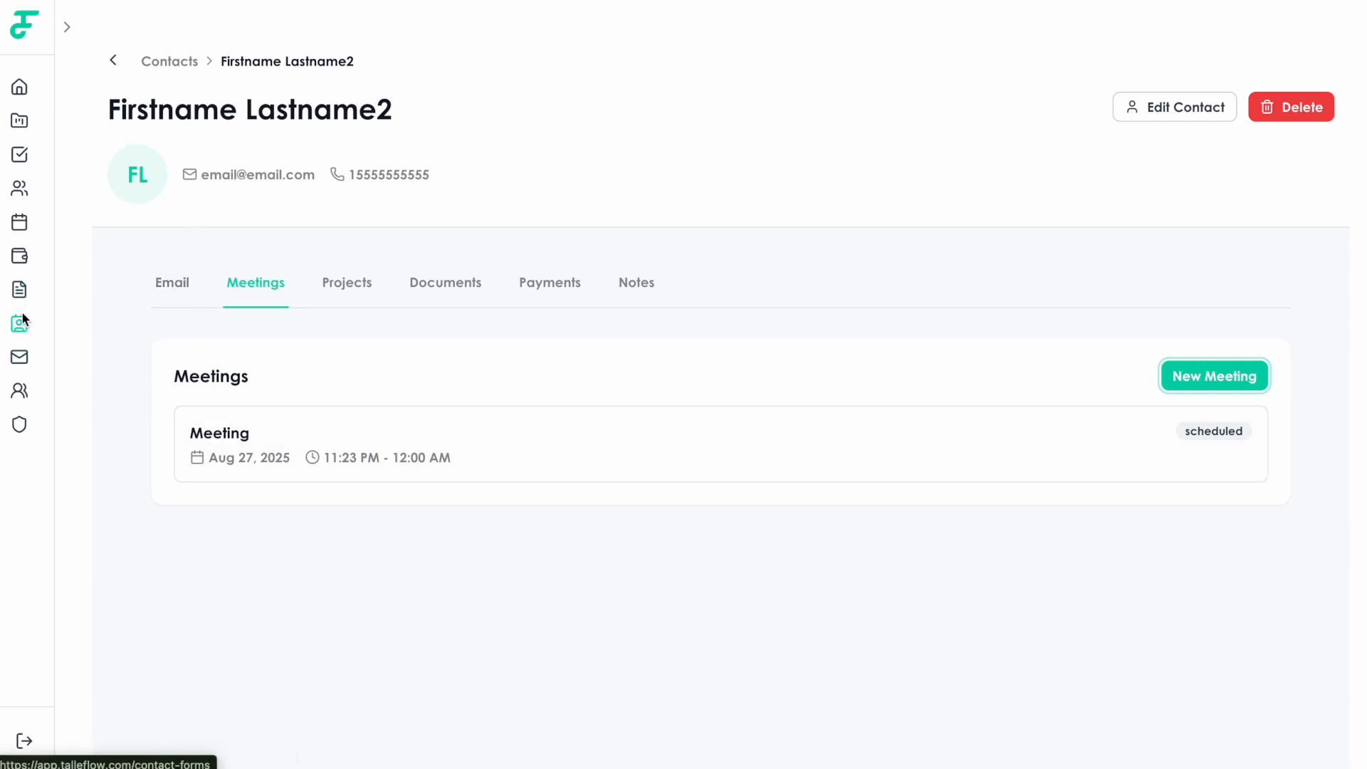
Find Meeting at 11:23pm on Aug 27 in the calendar, then return to Contacts.
click(64, 30)
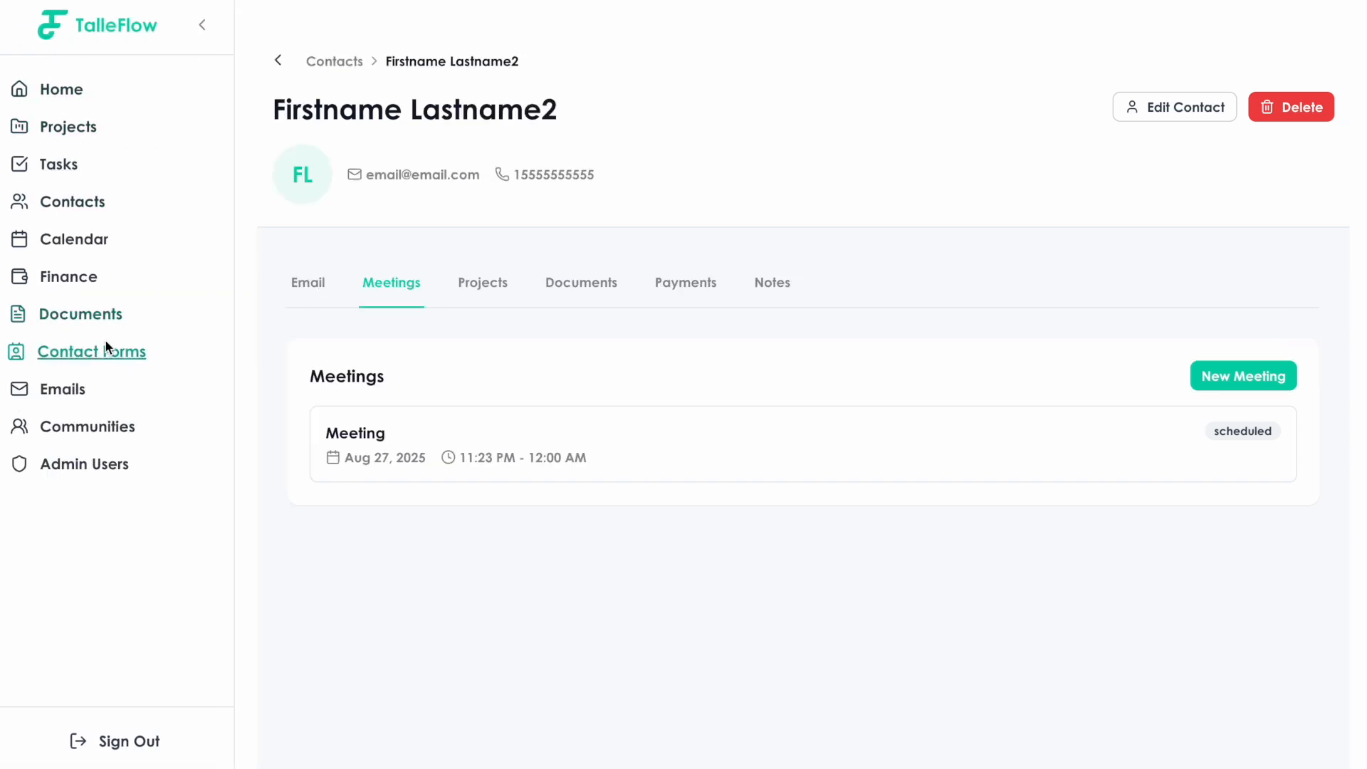
click(94, 242)
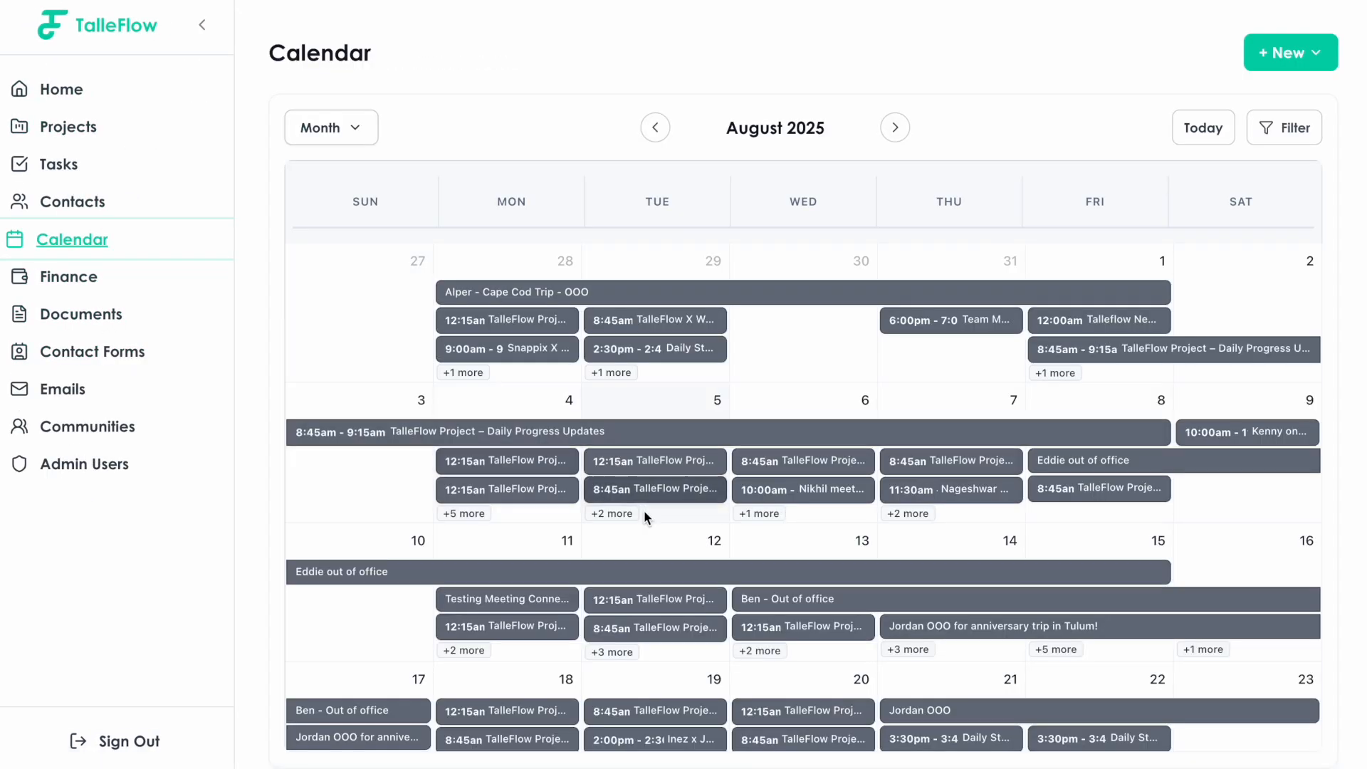
scroll(646, 518, down, 4)
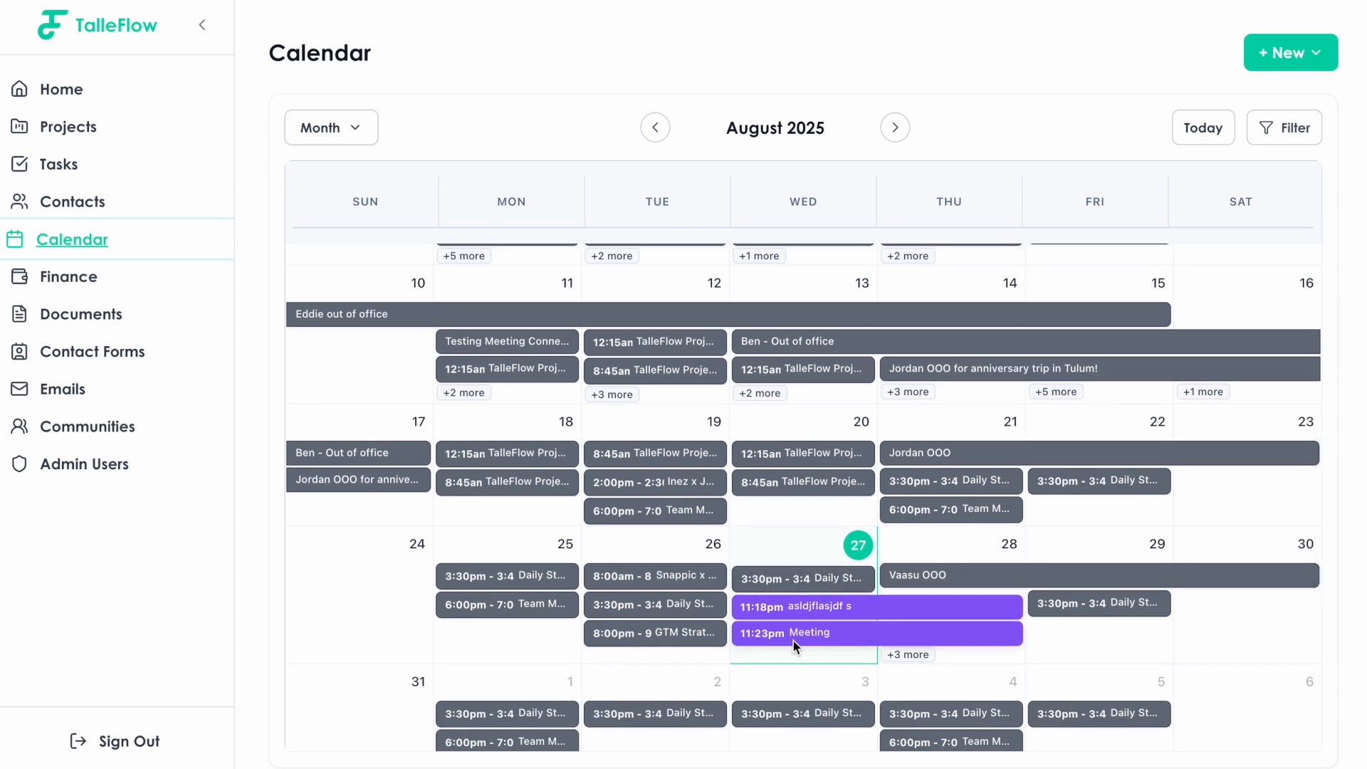
scroll(648, 515, up, 2)
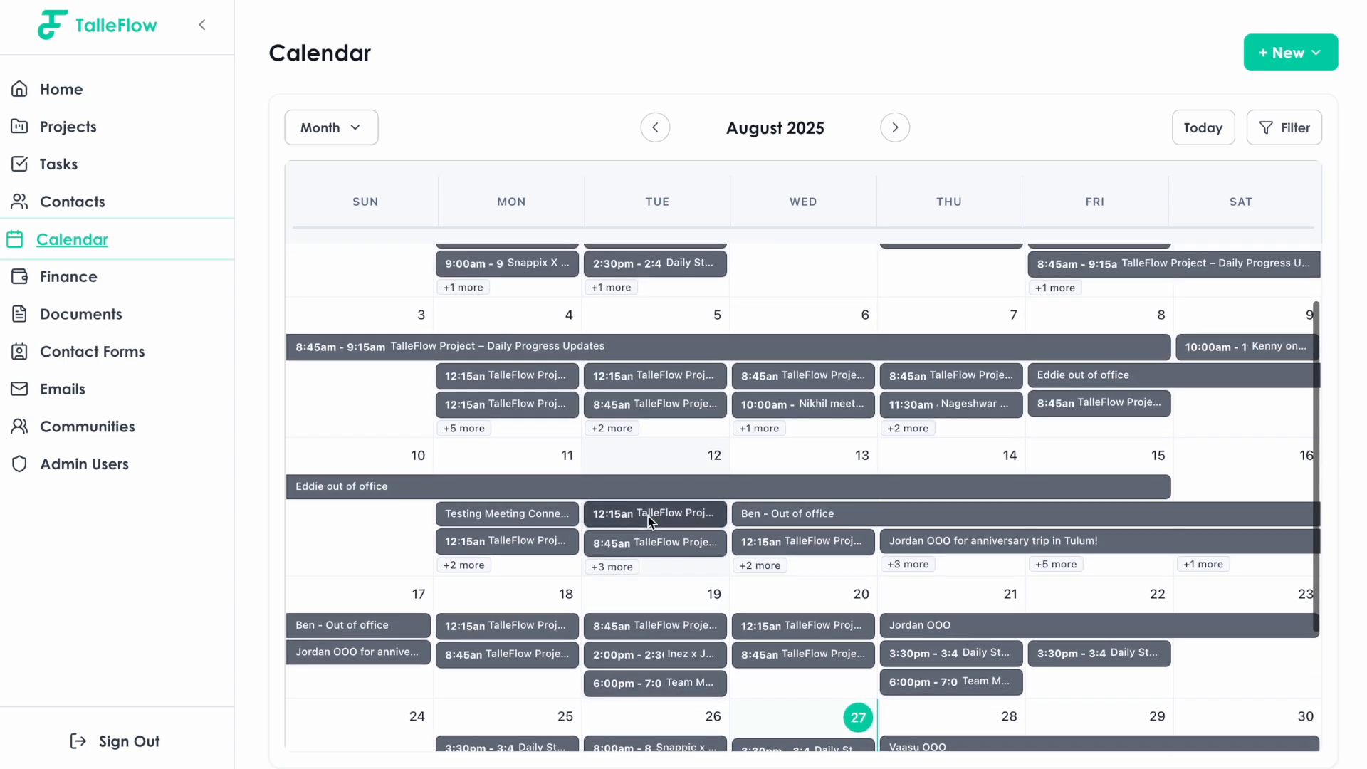
click(75, 199)
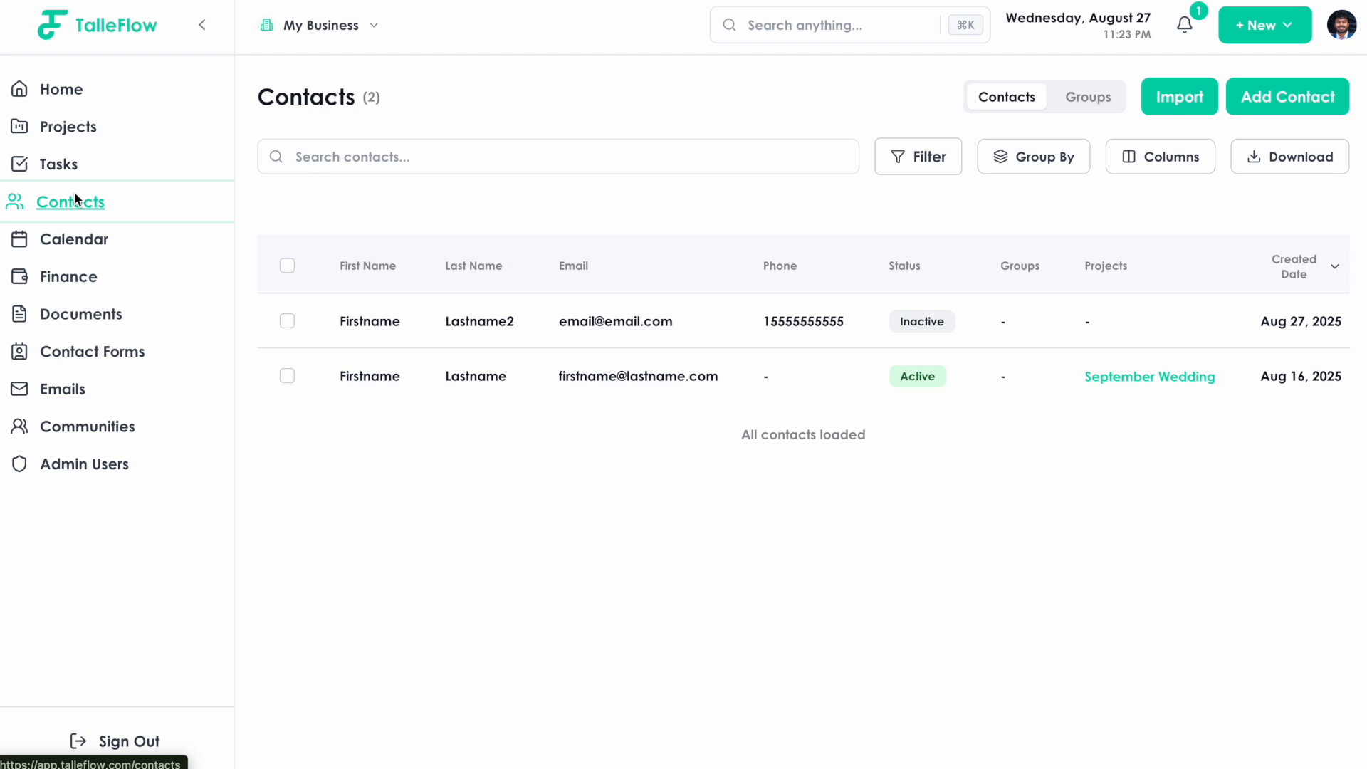
Open Lastname2's record and view its Meetings, then its empty Projects tab.
click(382, 326)
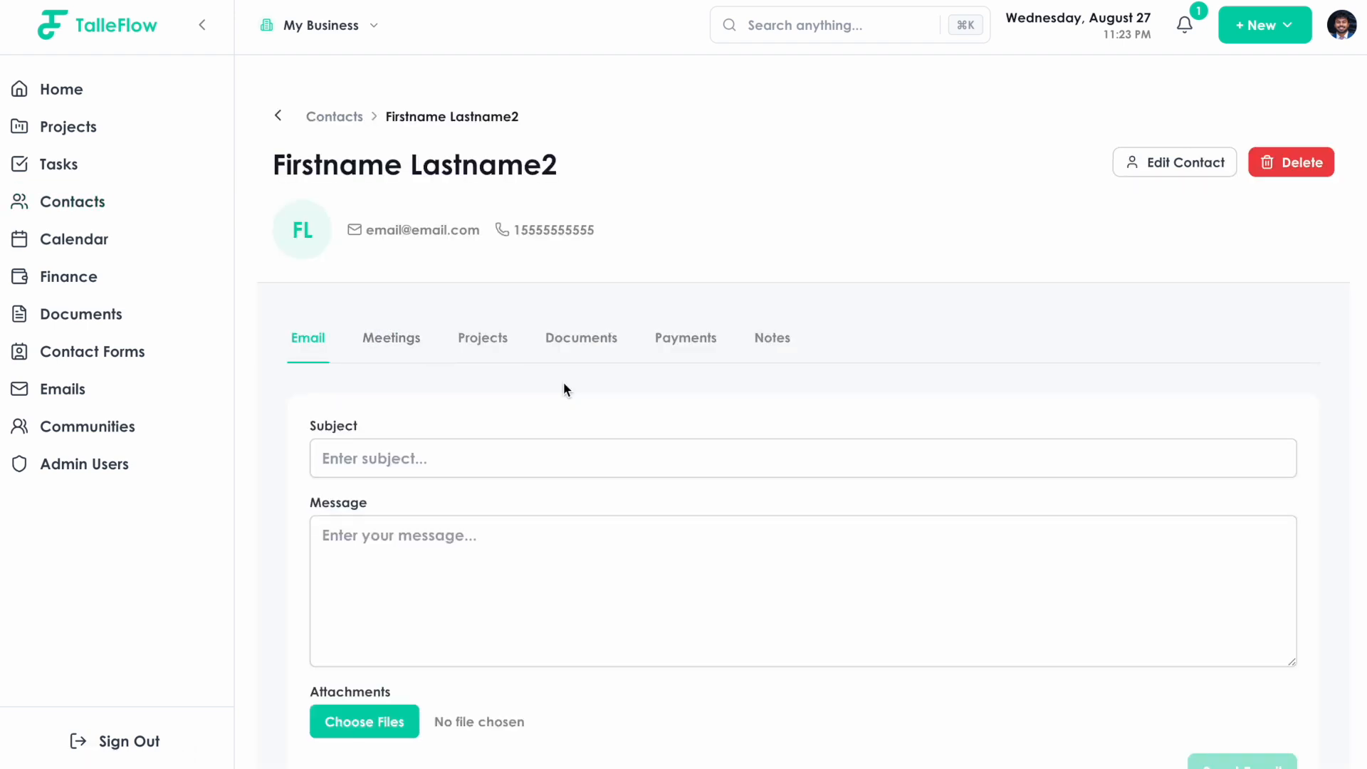
click(413, 339)
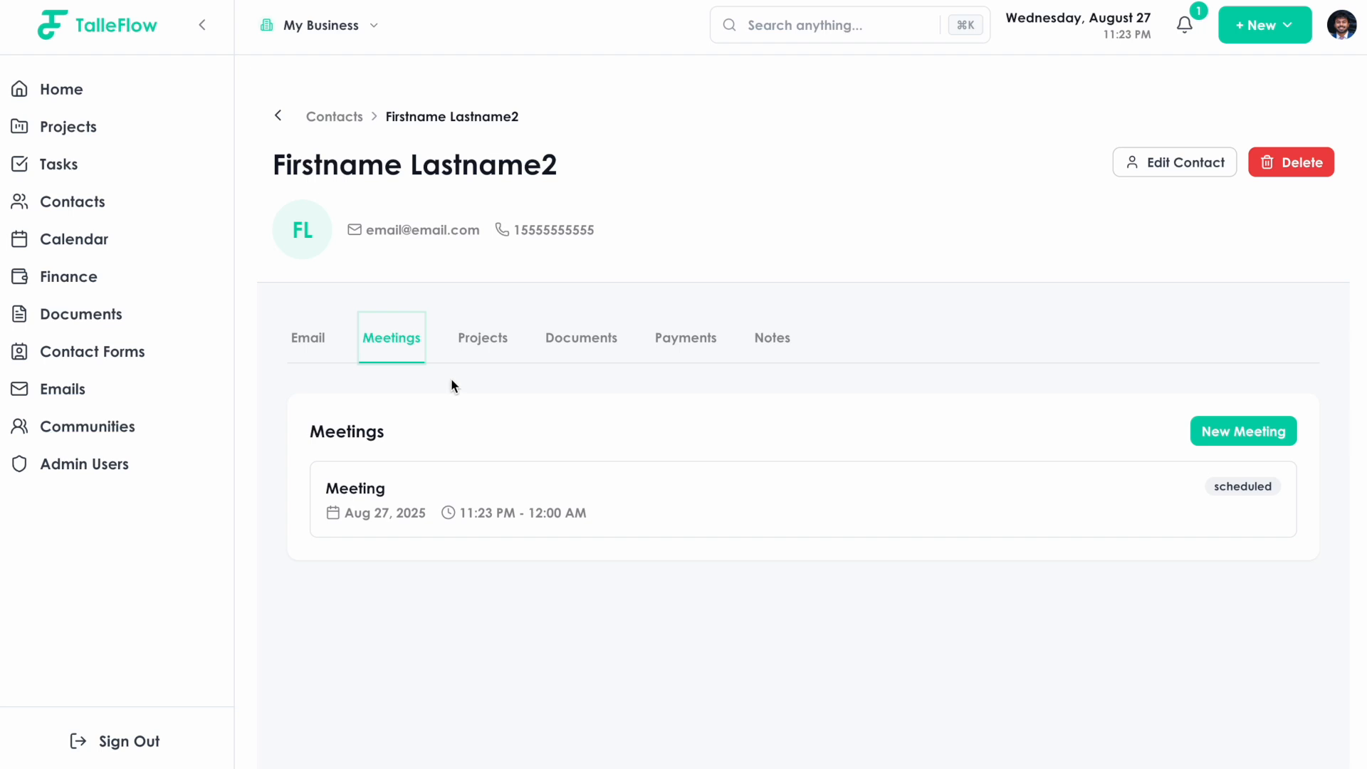
click(475, 347)
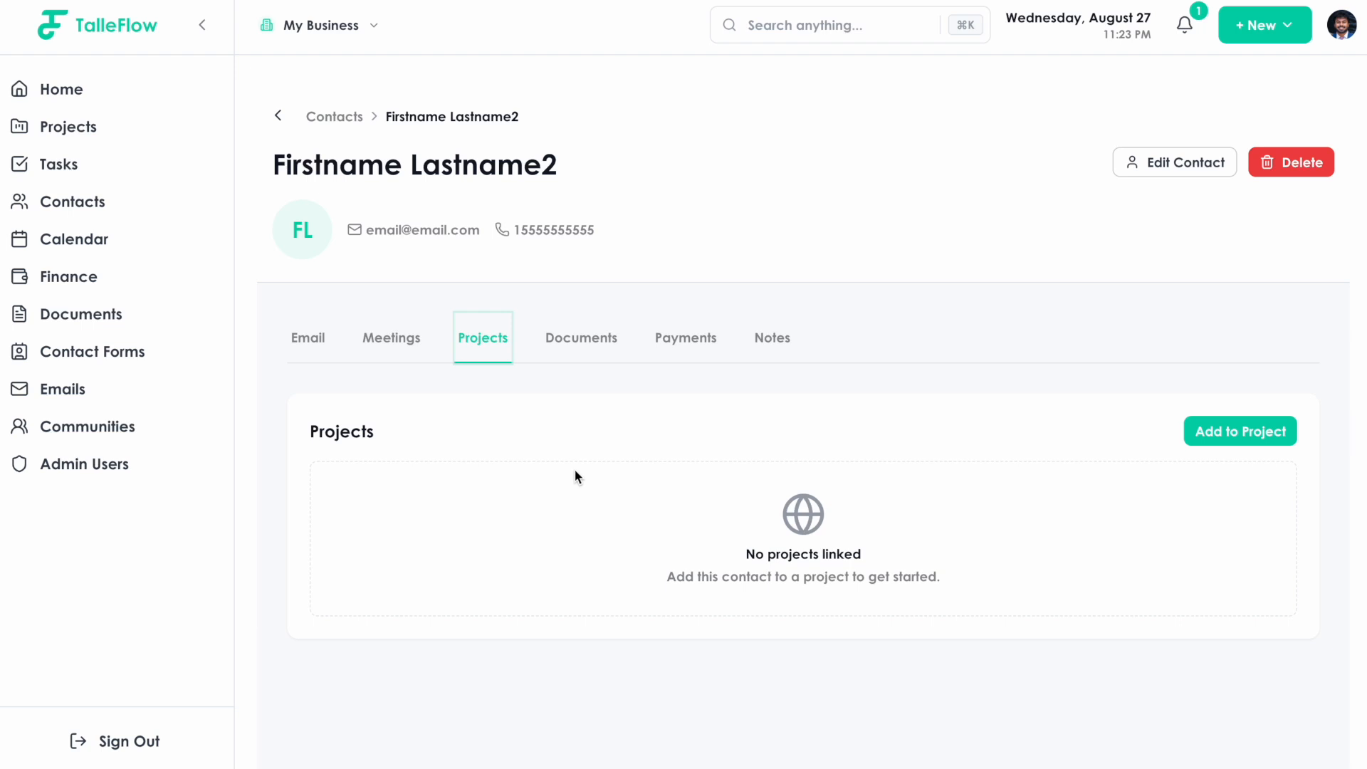
Add the contact to the September Wedding project, then view its Documents tab.
click(198, 27)
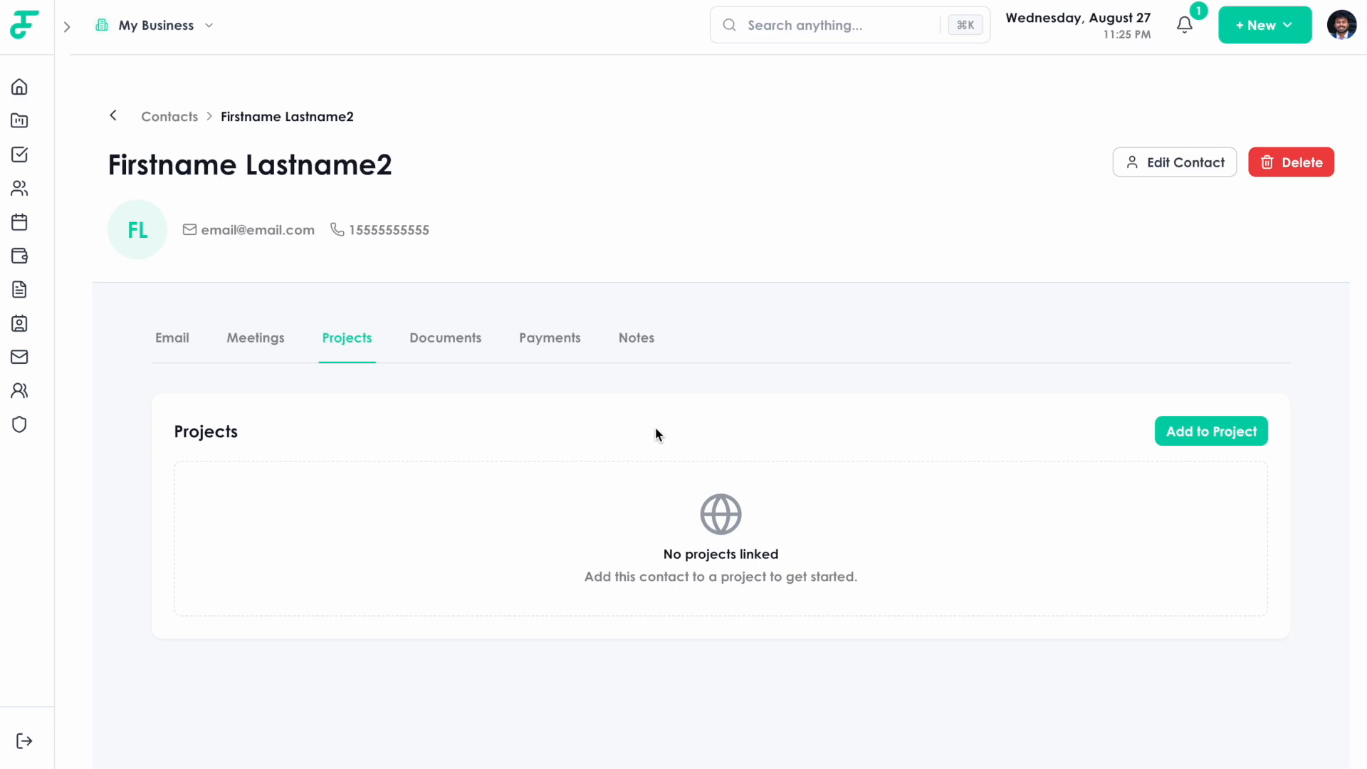
click(1199, 439)
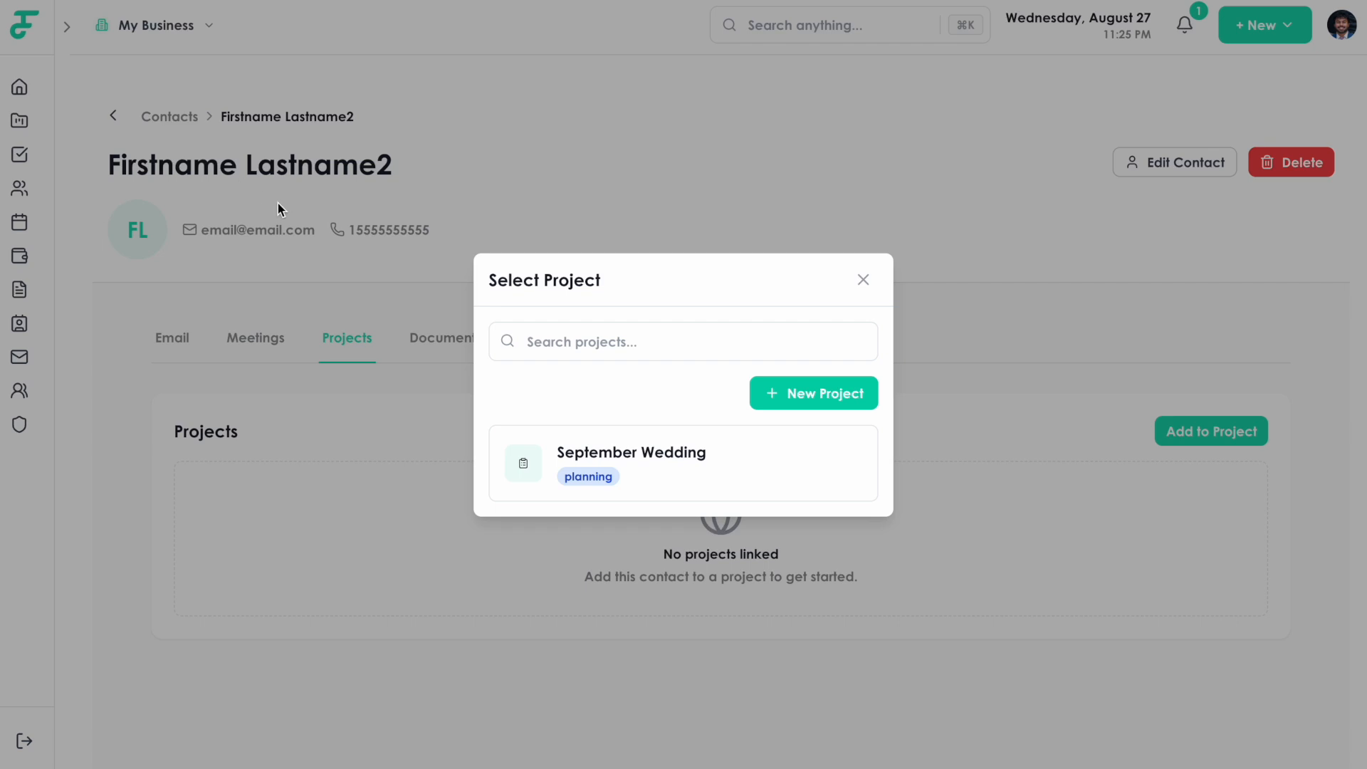
click(609, 477)
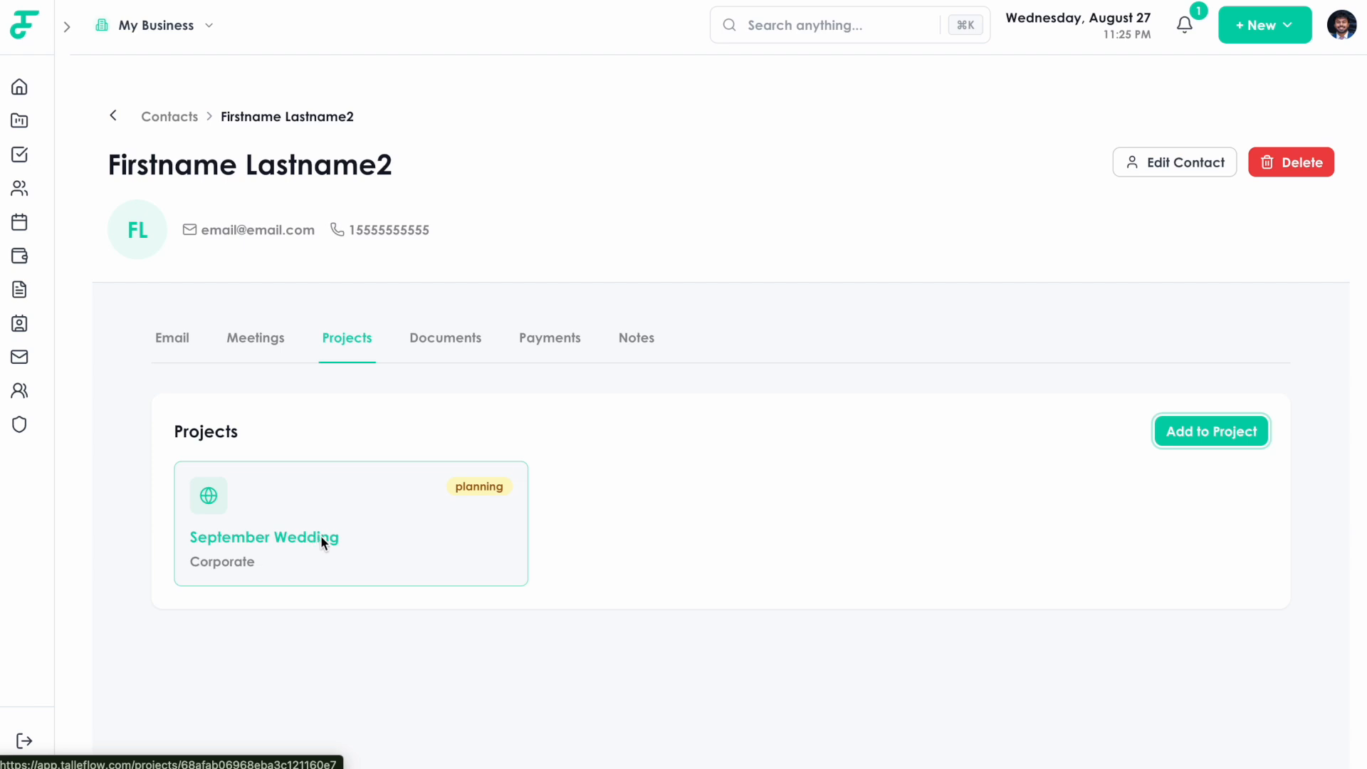
click(436, 347)
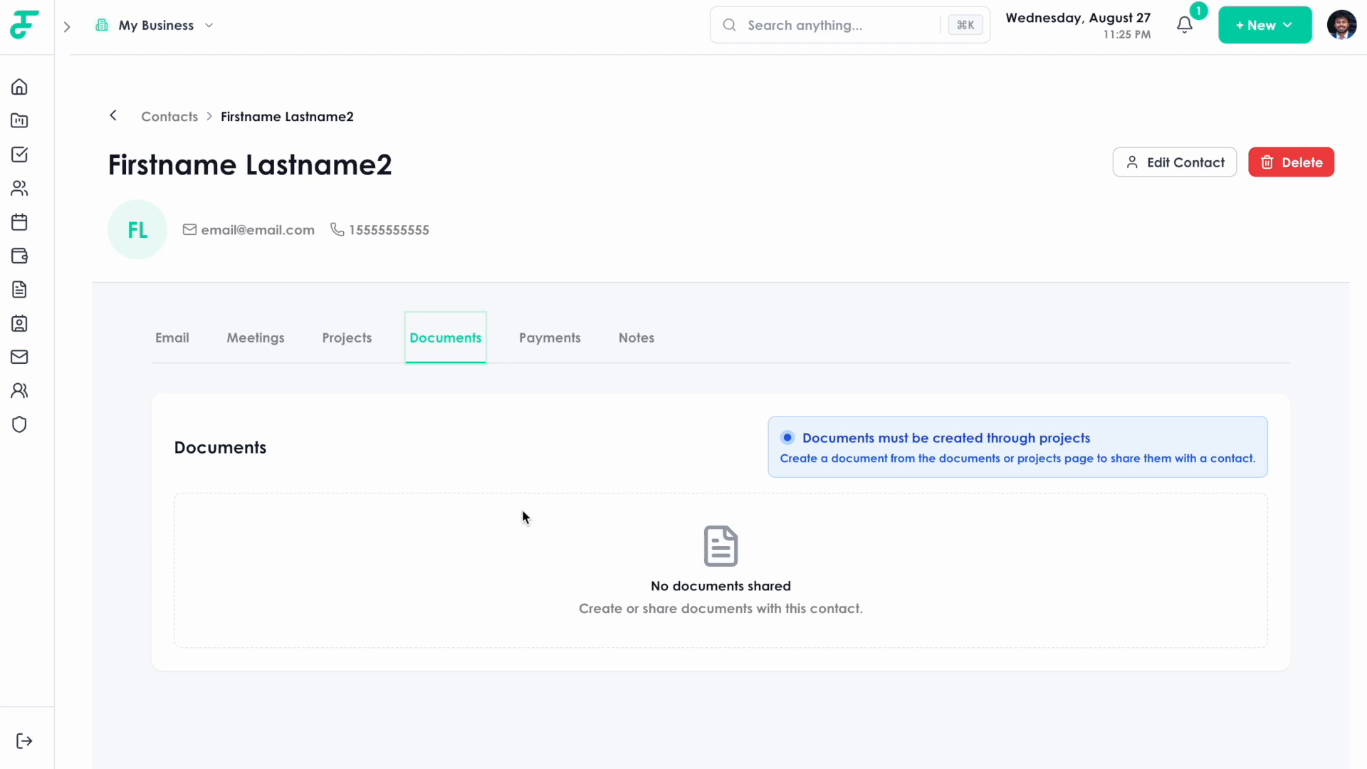
Check the contact's Payments tab, which shows no transactions, then its empty Notes tab.
click(562, 362)
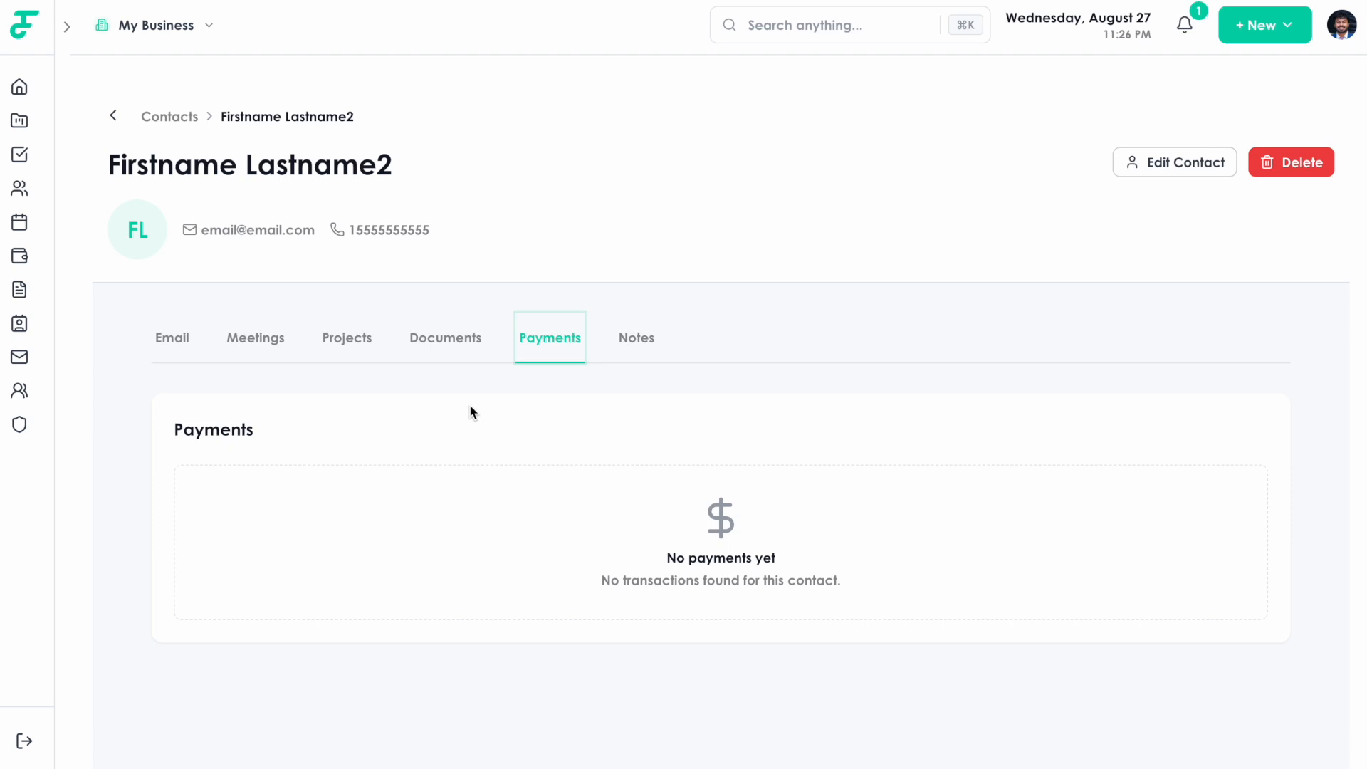
click(630, 350)
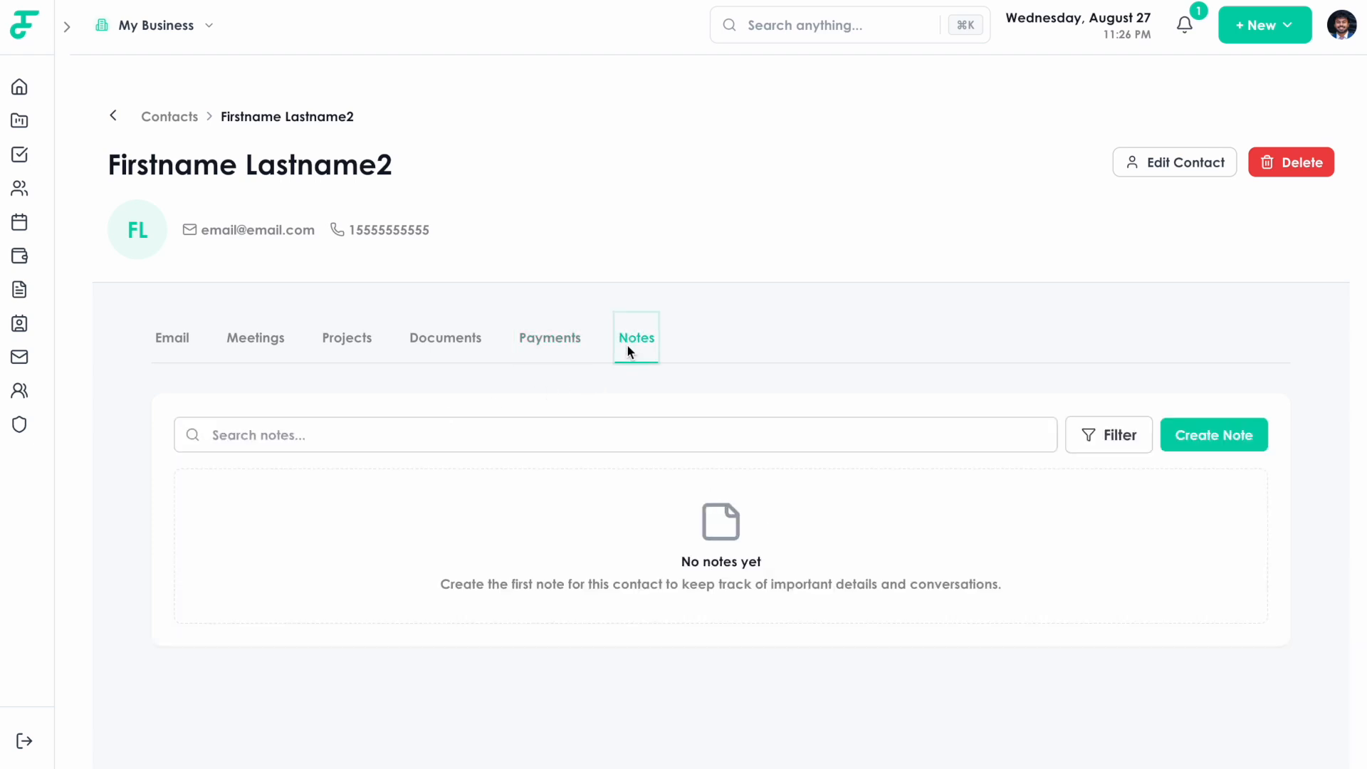
Start a new note on the contact titled 'Note title'.
click(1203, 437)
click(268, 509)
text(Noti)
key(BackSpace)
text(e title)
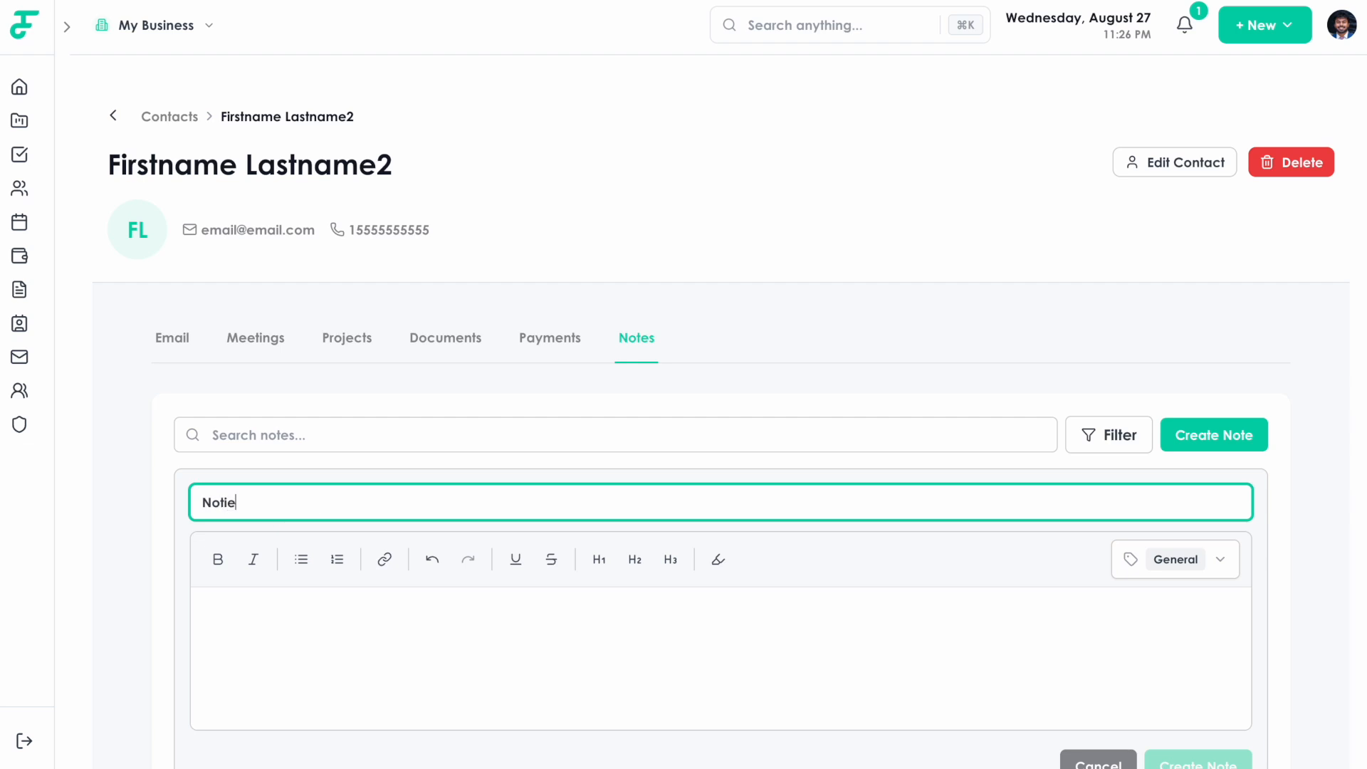
Add the bullet 'This person had a great vibe', try H1 and undo it, then save the note.
click(317, 623)
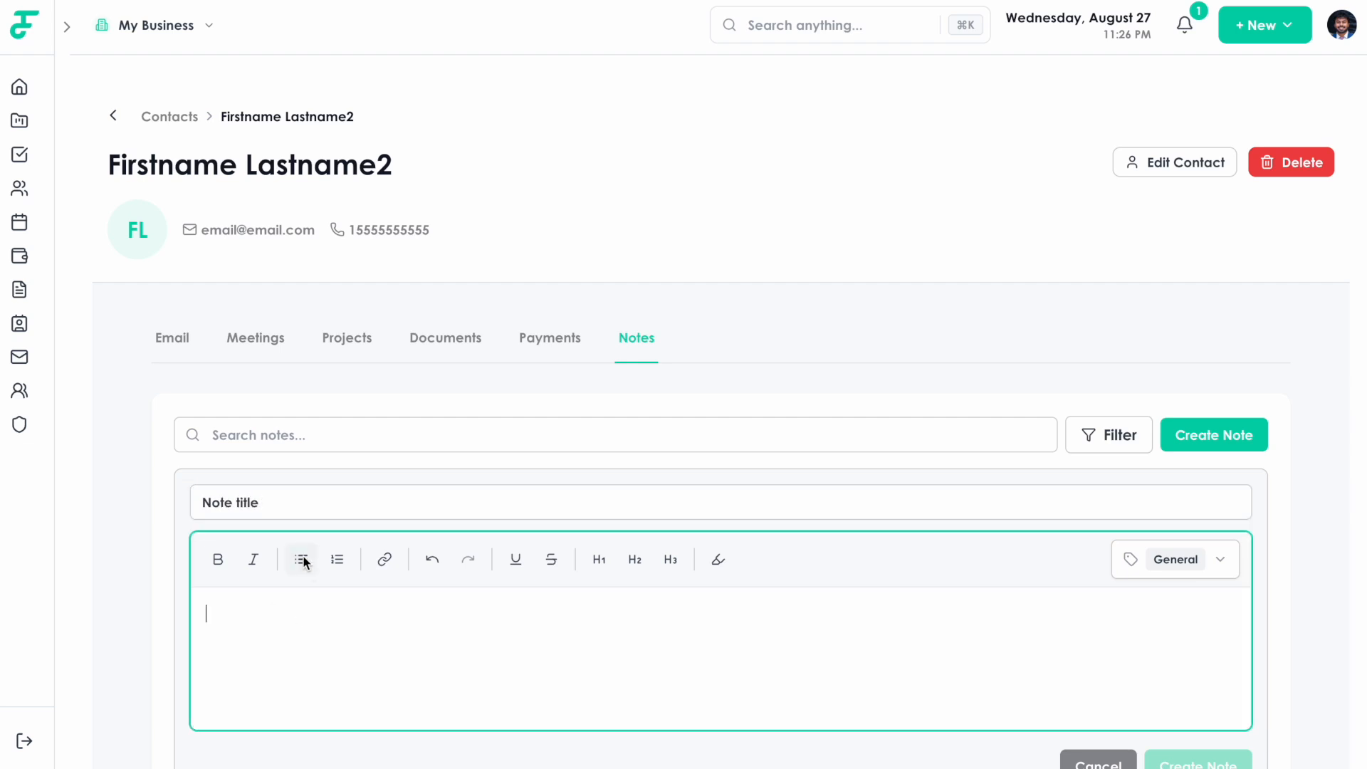
click(301, 559)
text(This person ha)
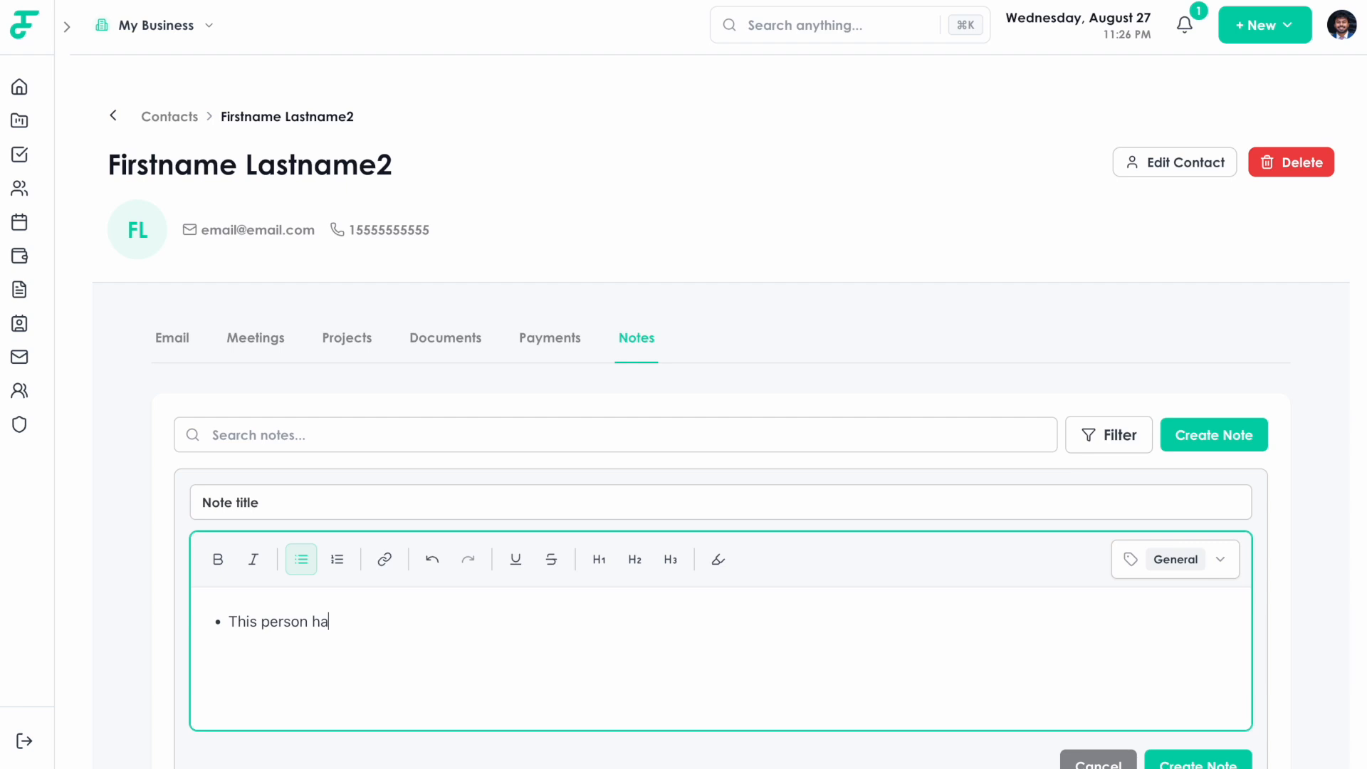
text(d a great vibe)
scroll(145, 578, down, 2)
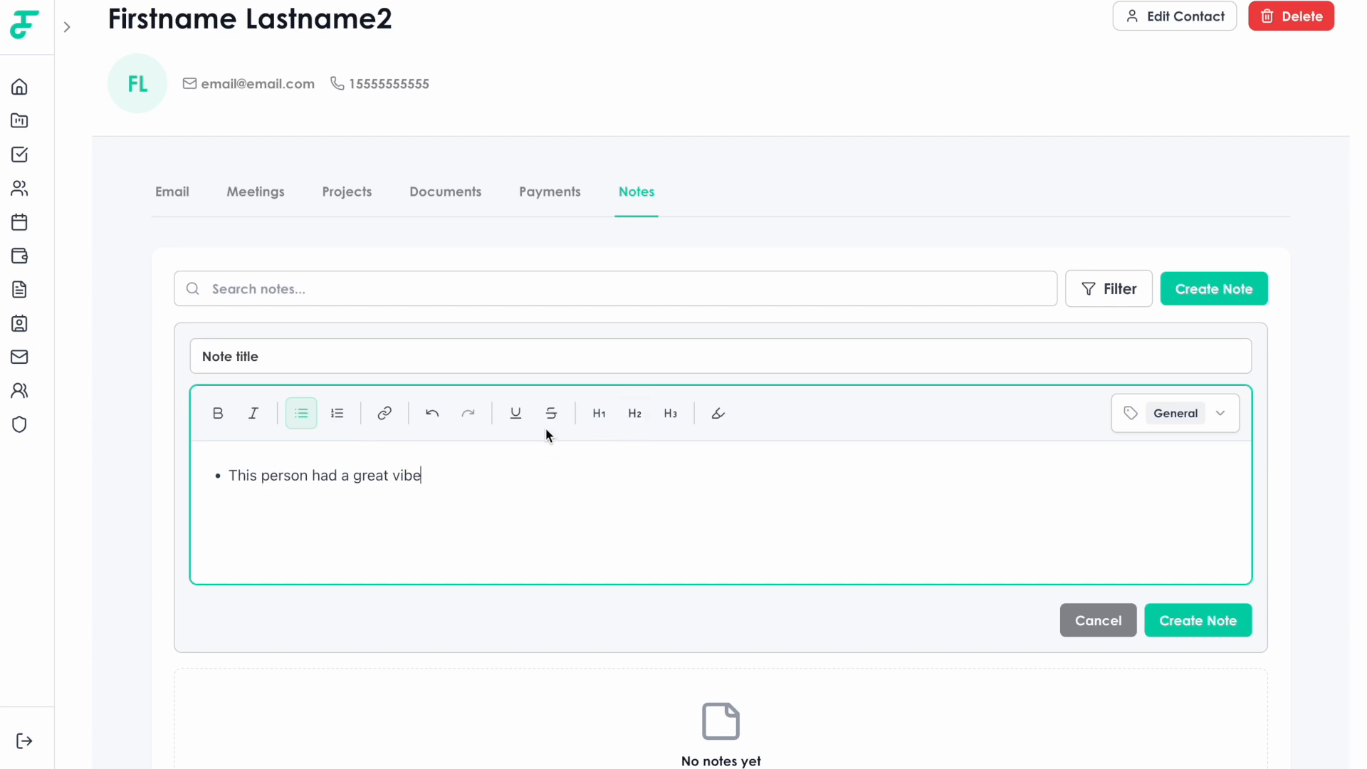
drag(446, 473, 224, 476)
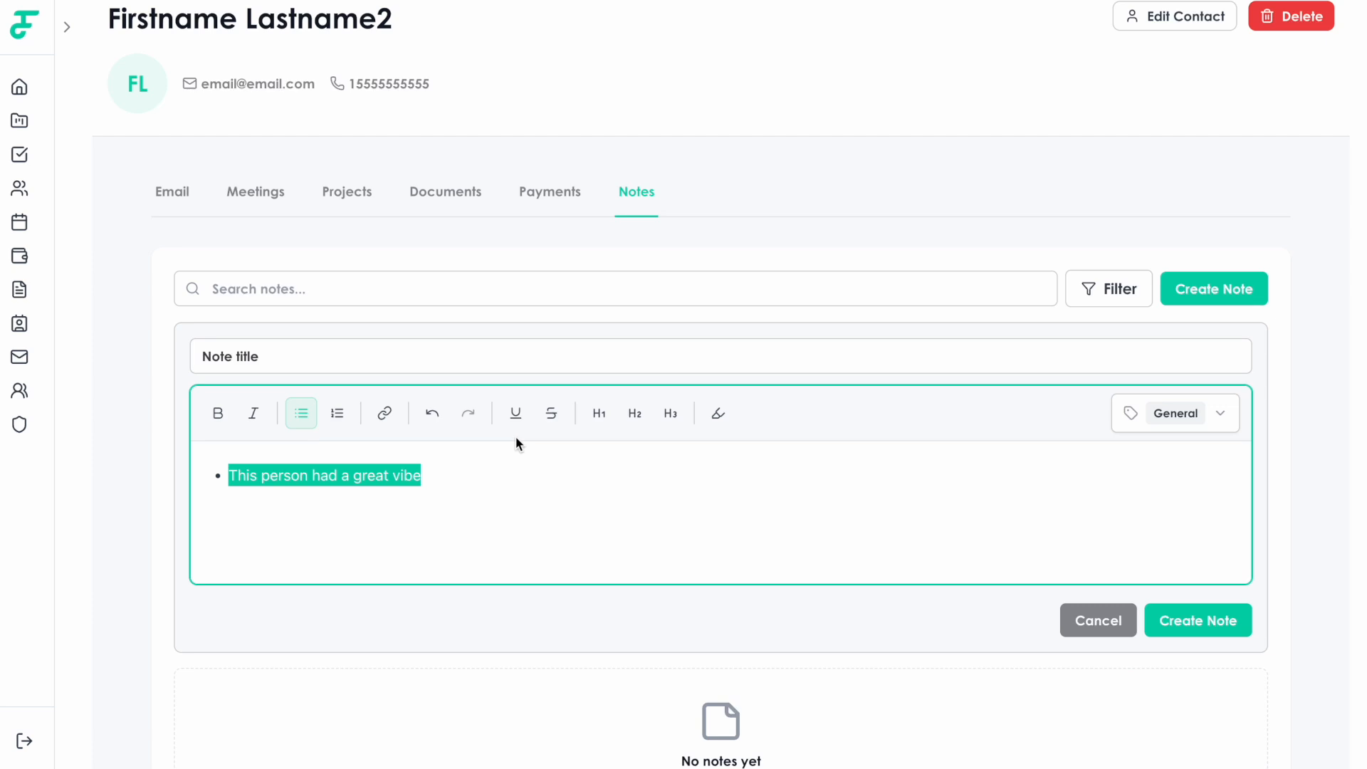
click(590, 417)
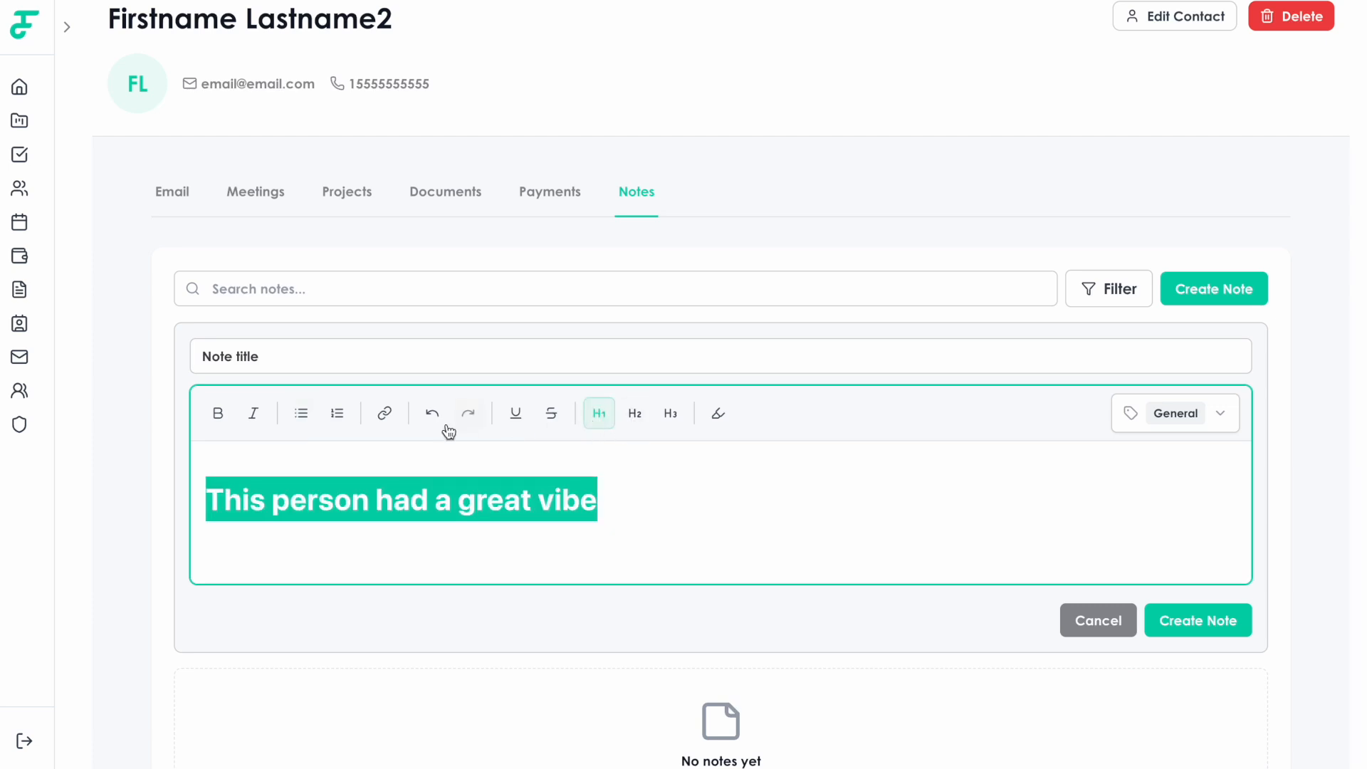
click(293, 417)
click(683, 523)
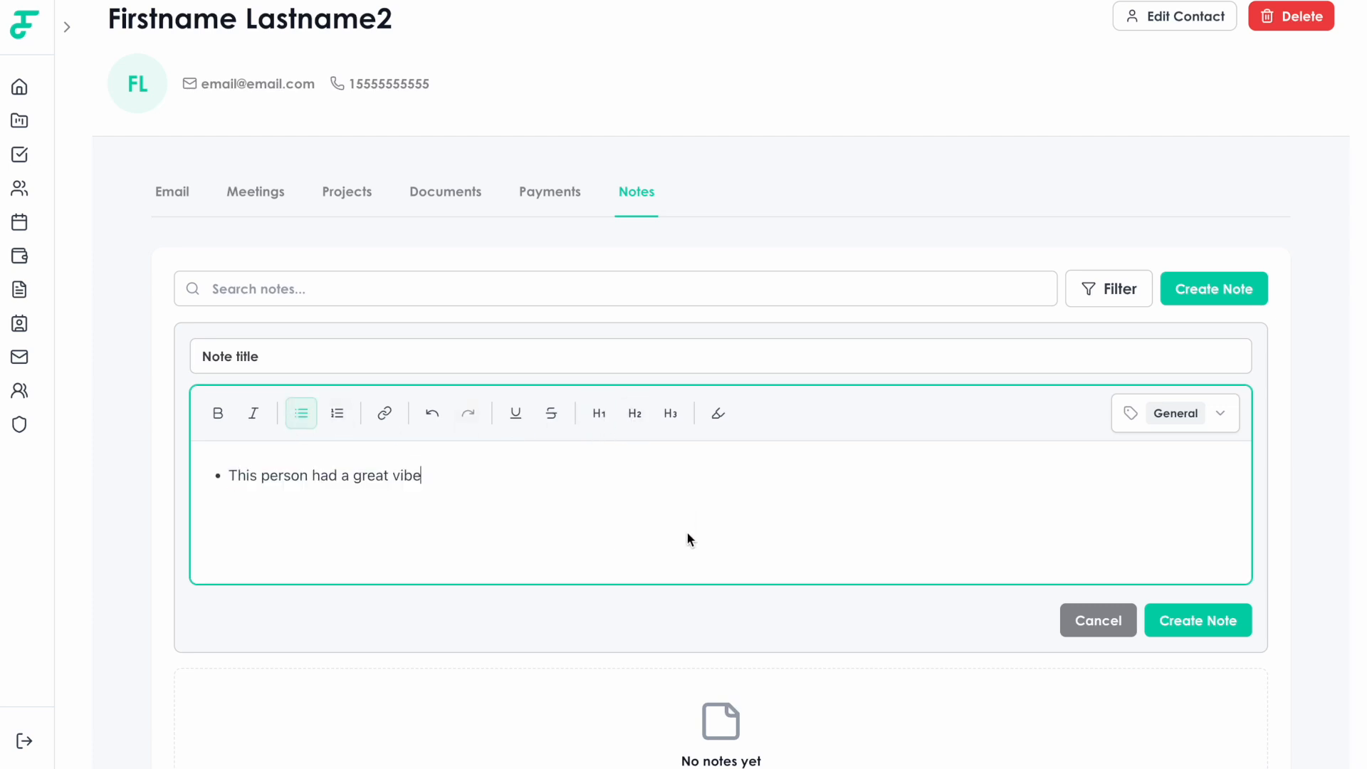
click(1169, 620)
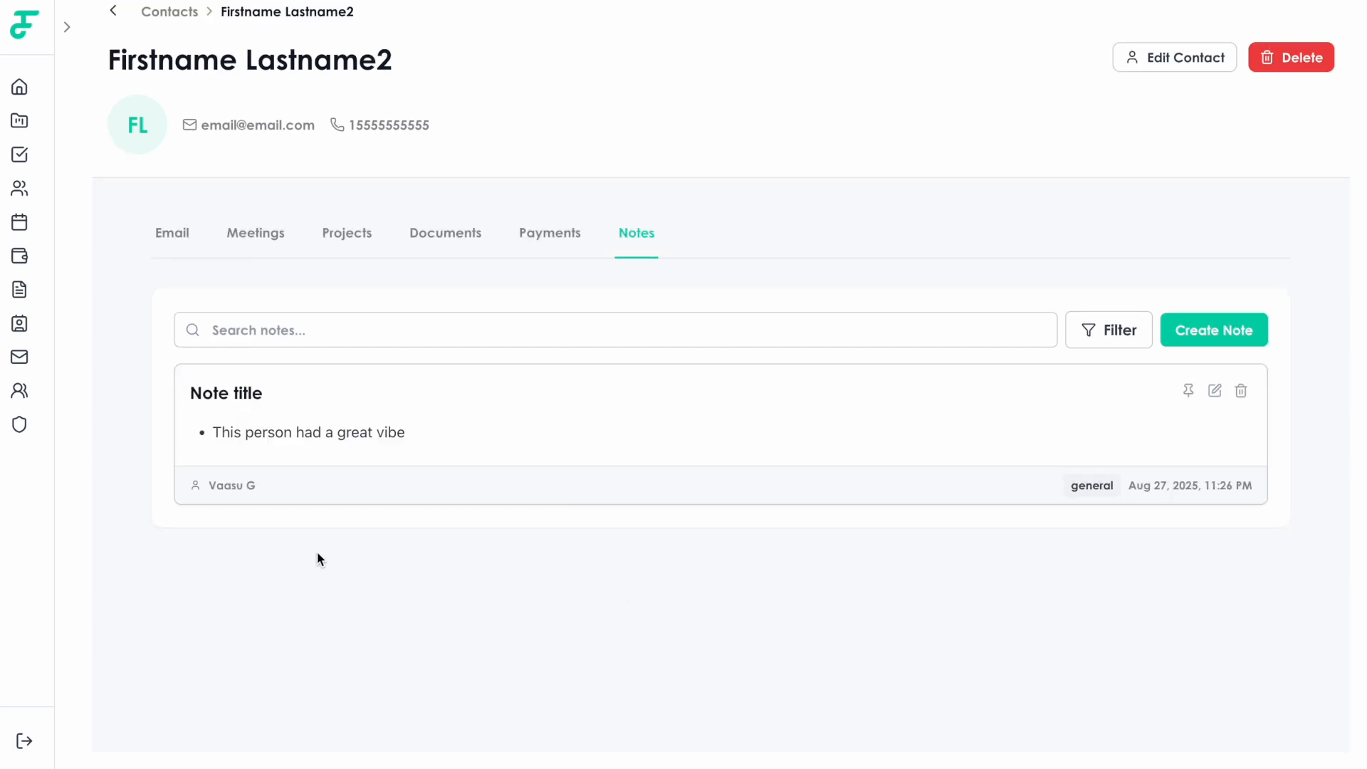
Pin the saved note, close Edit Contact without changes, and return to the Contacts list.
click(1190, 391)
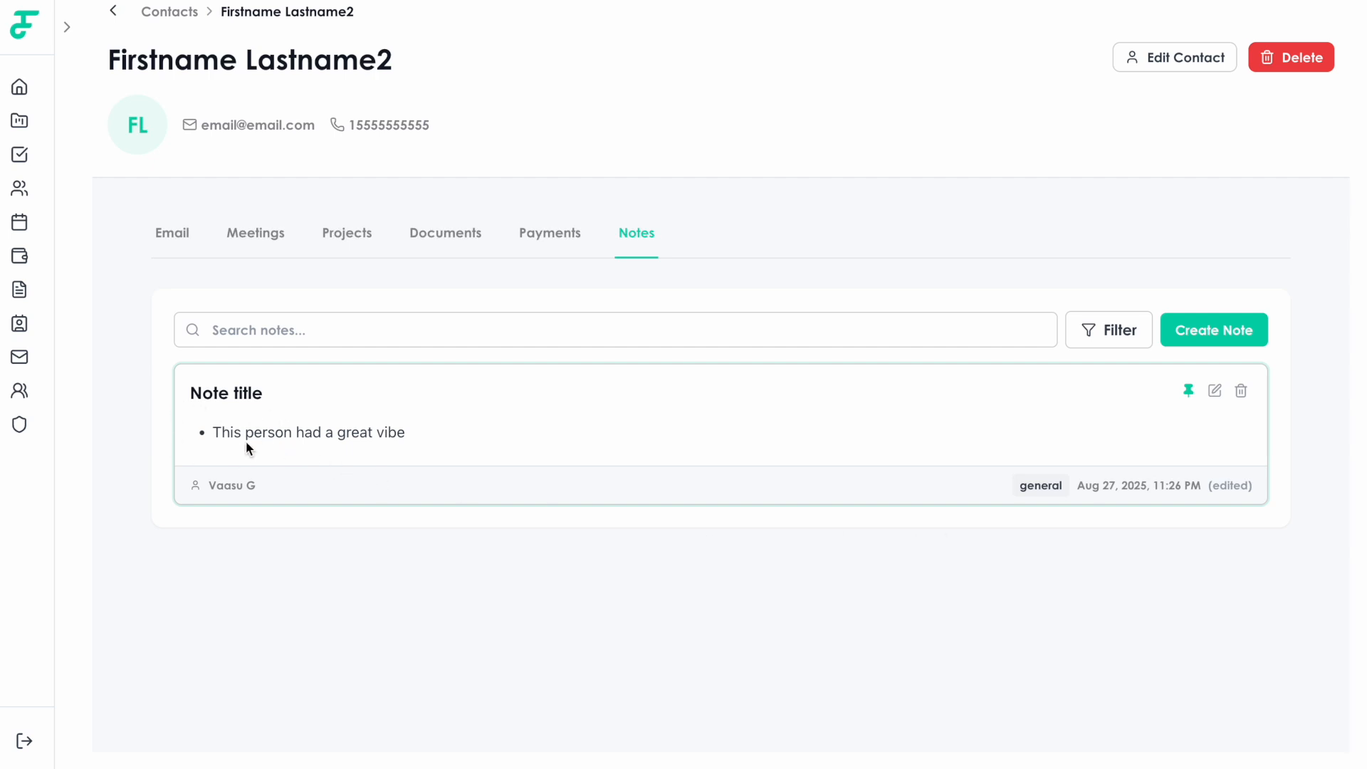
scroll(350, 442, up, 2)
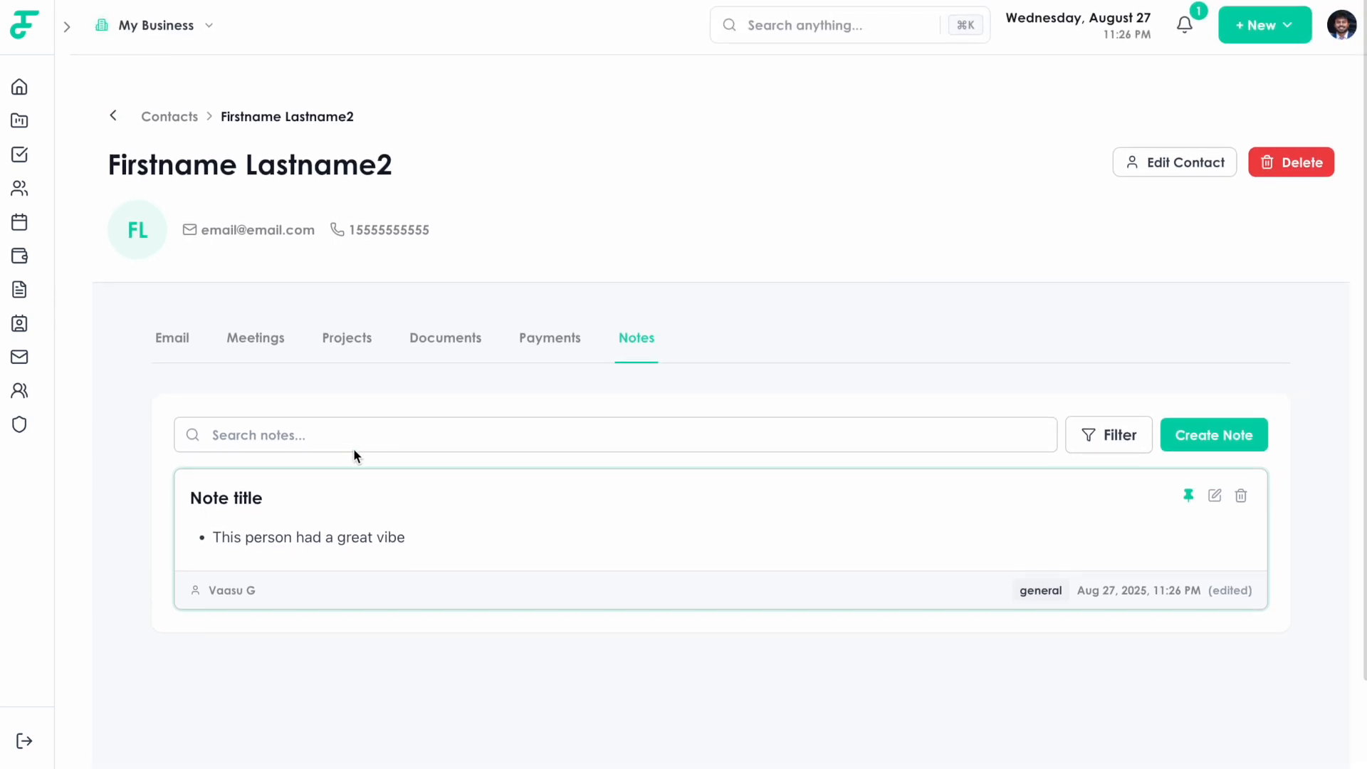
click(1158, 169)
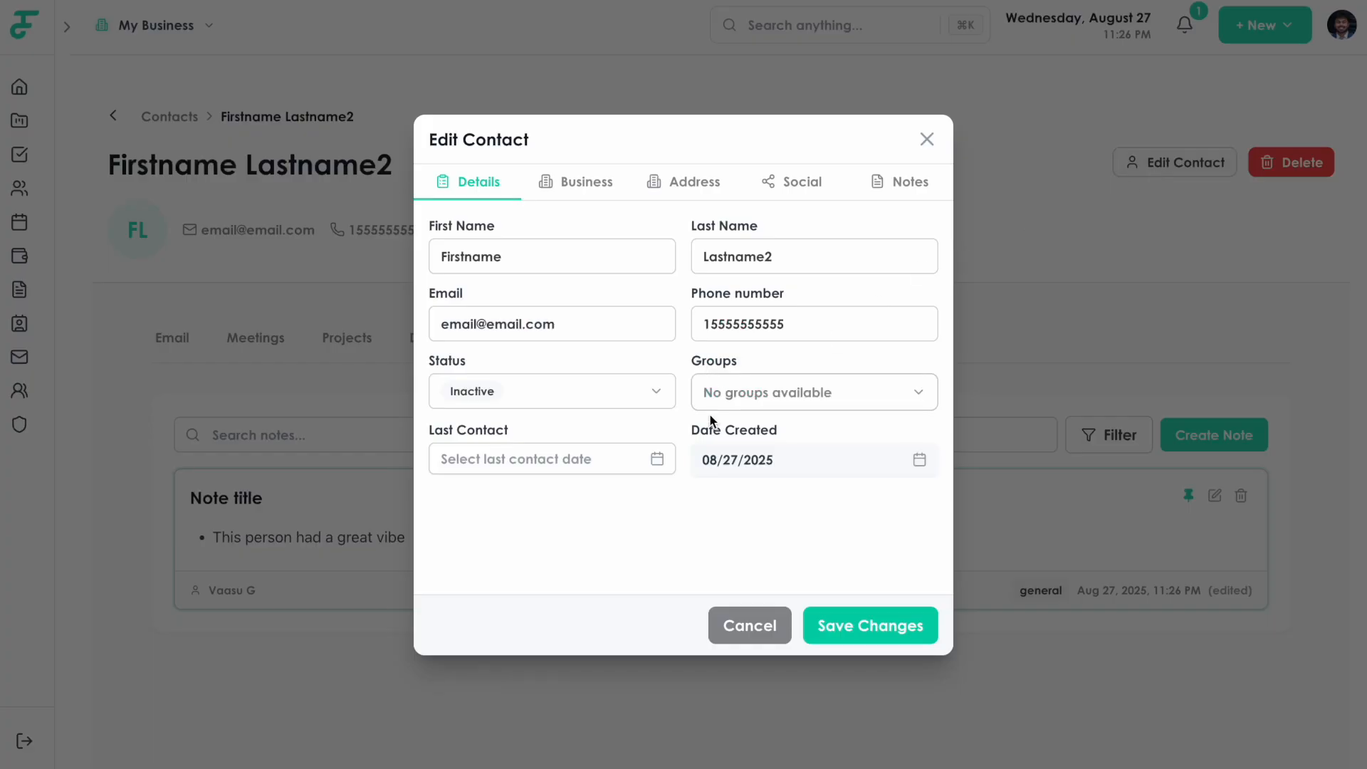
click(748, 625)
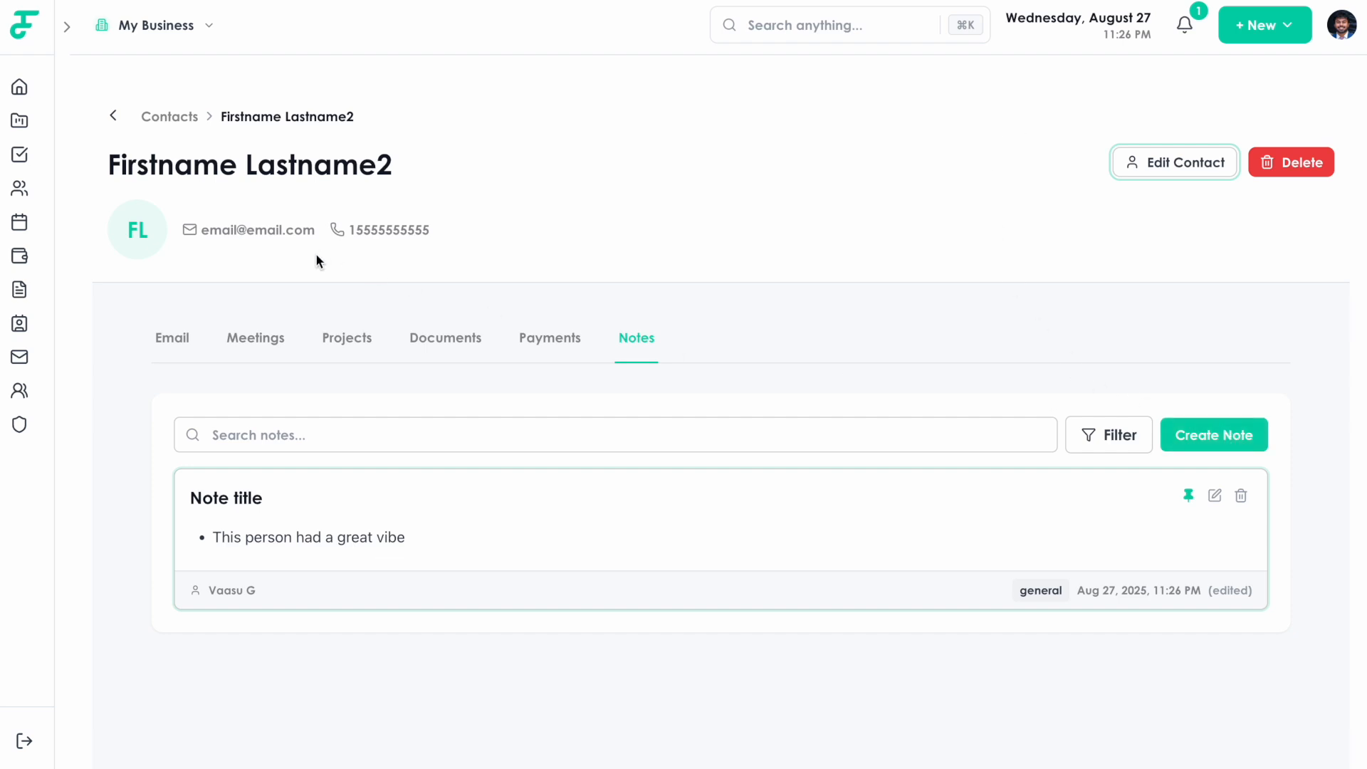
click(115, 118)
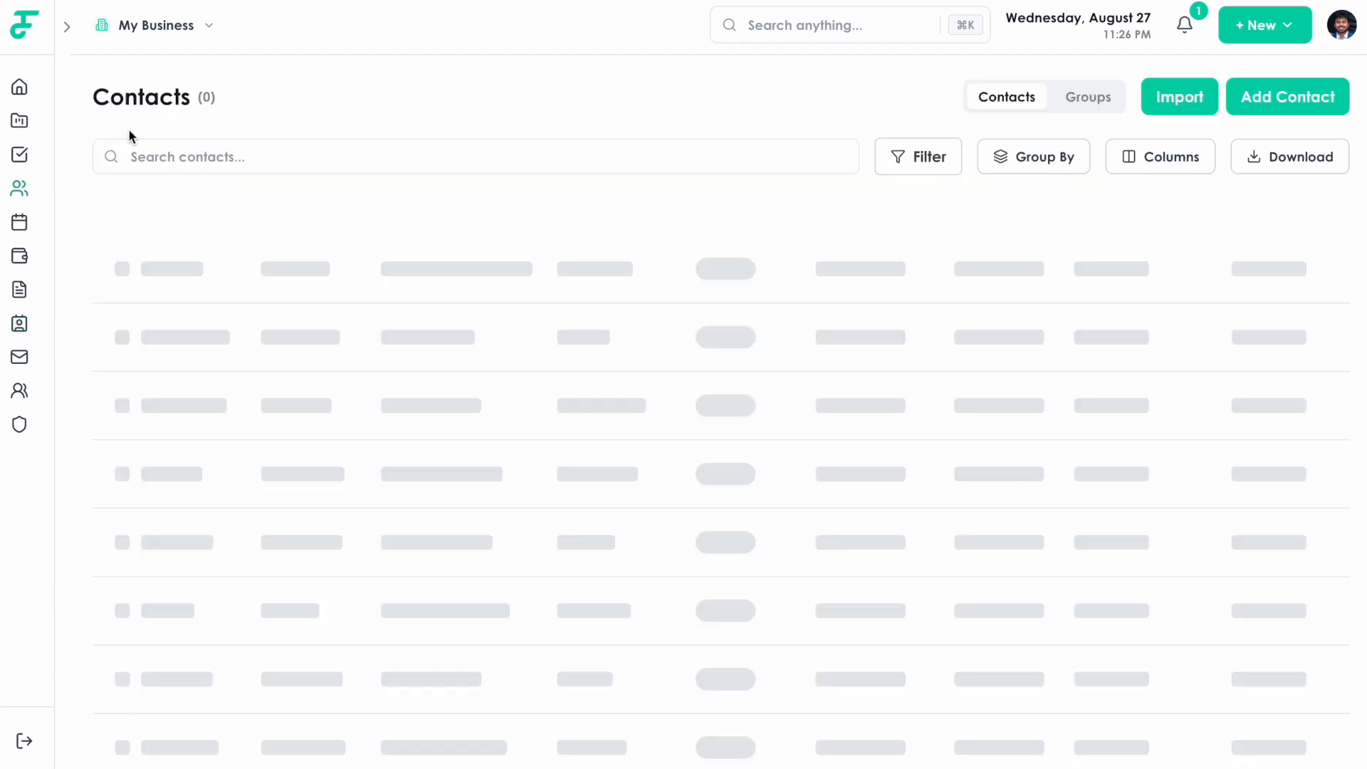
Load the contacts CSV from the Downloads folder into Import Contacts.
click(1177, 98)
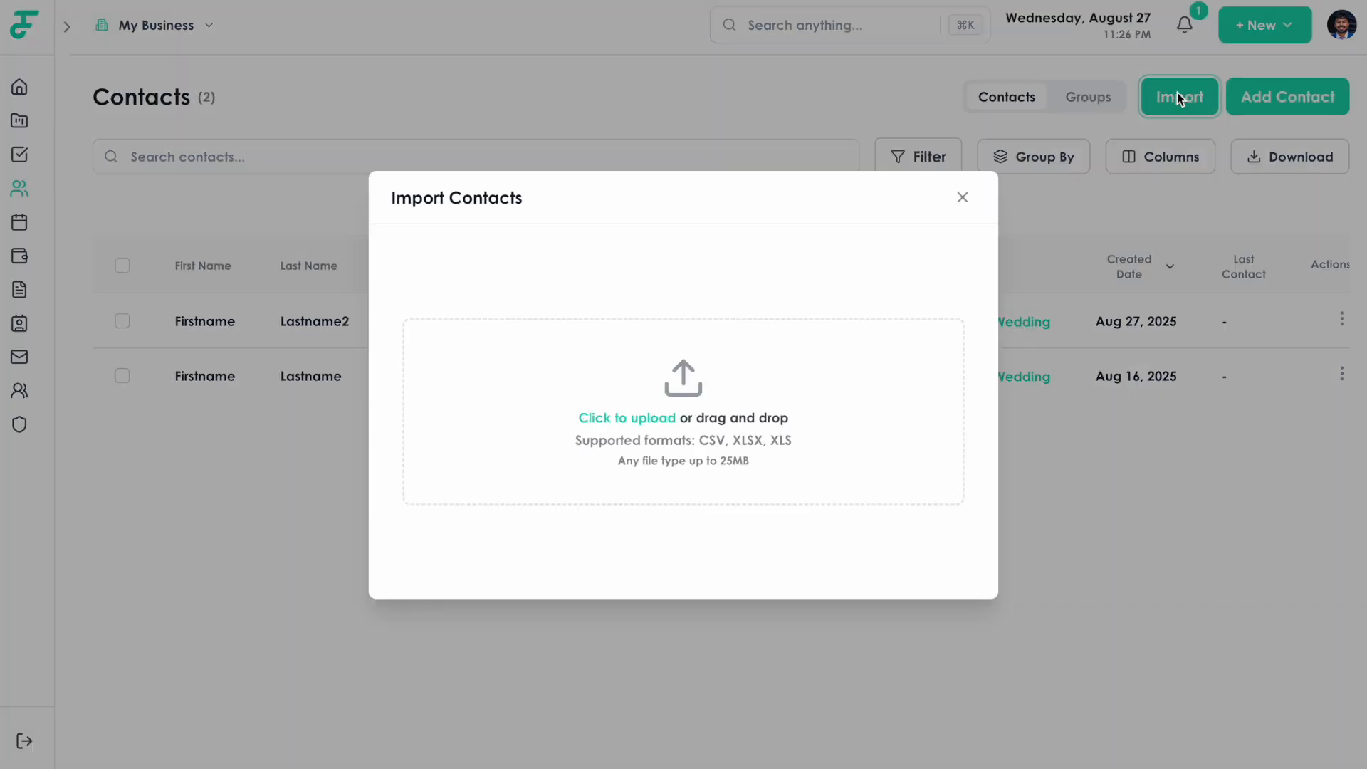
click(963, 198)
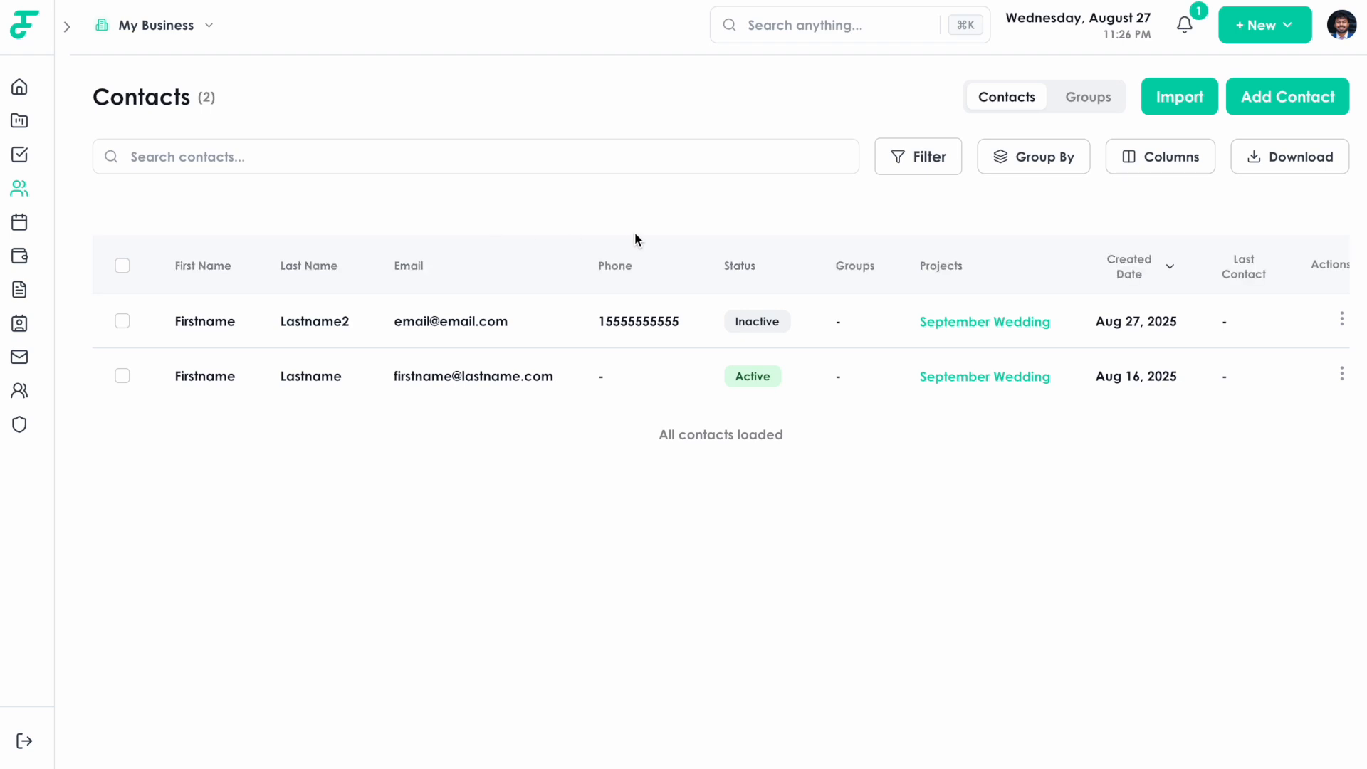
click(1172, 104)
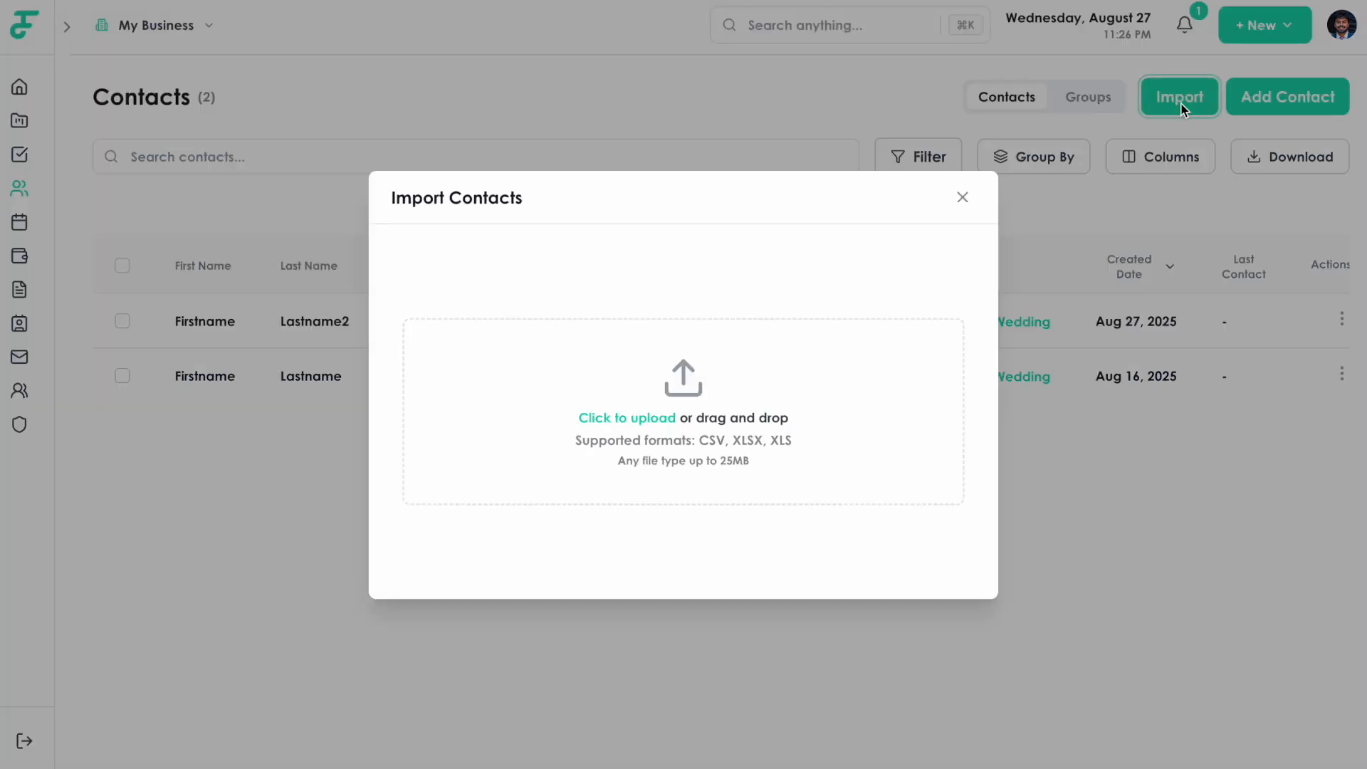
click(658, 421)
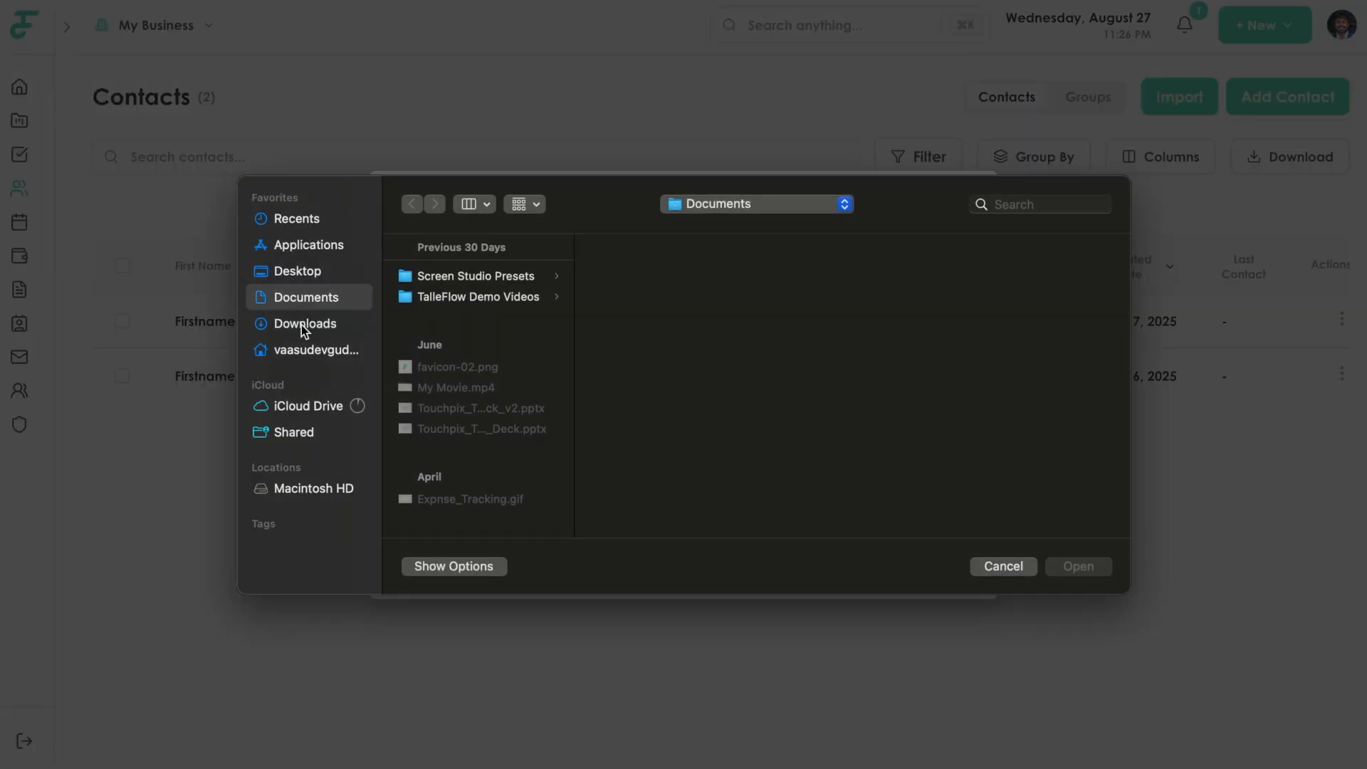
click(301, 325)
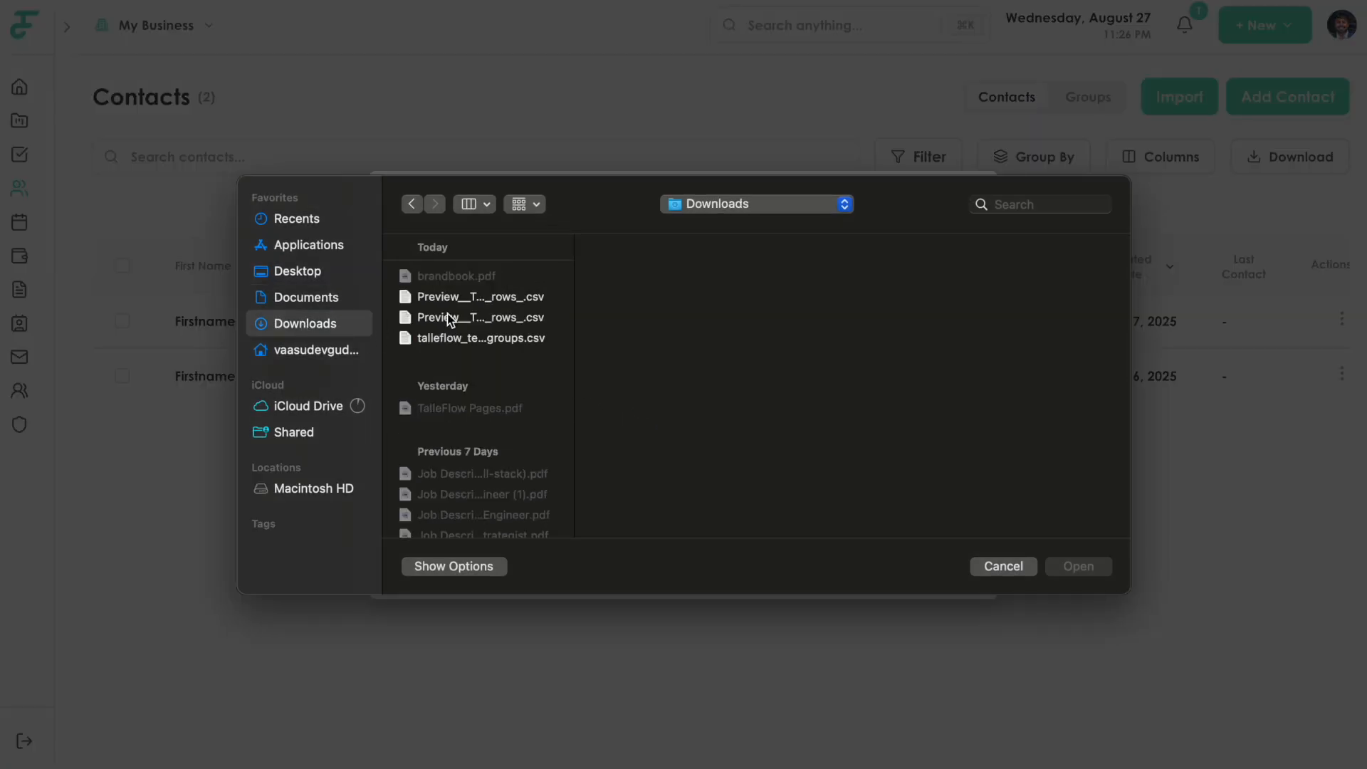
click(481, 298)
click(1096, 567)
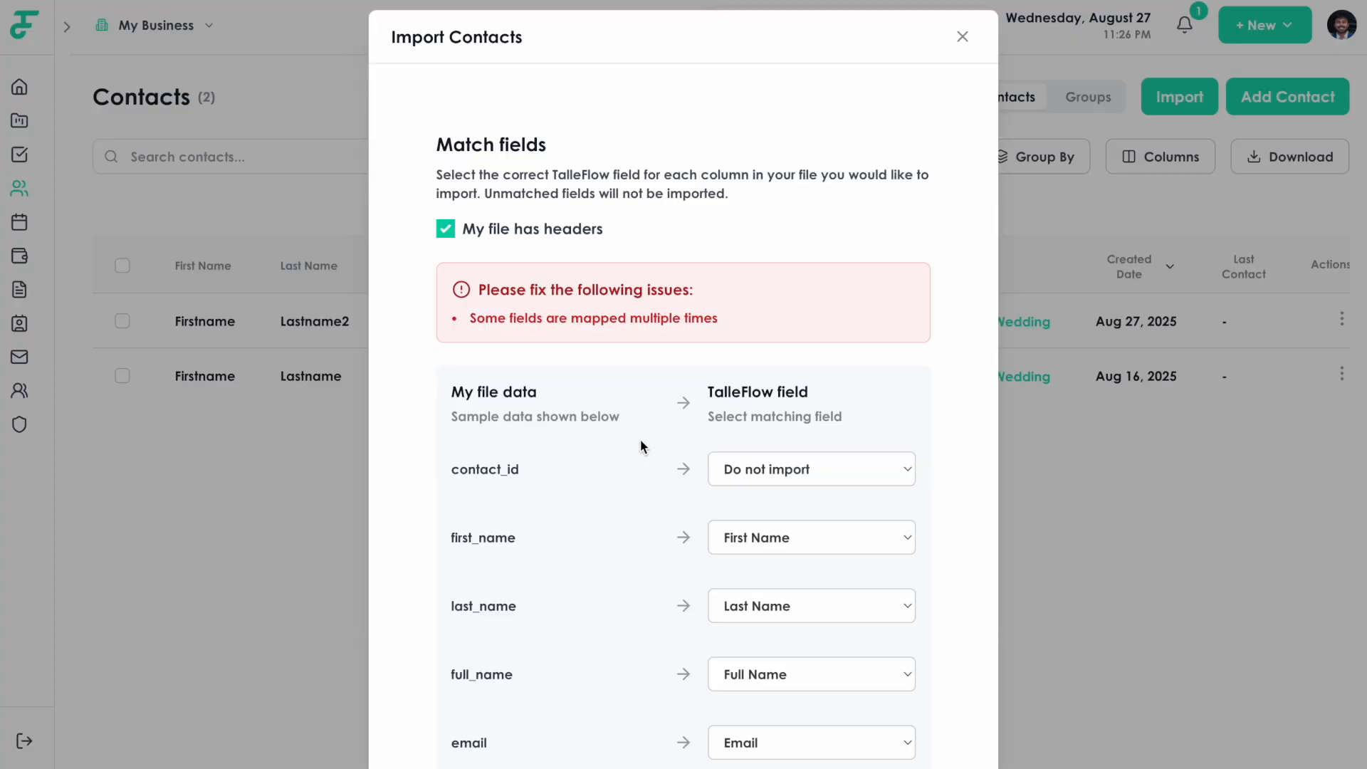
Review the CSV column-to-field mappings, highlighting the contact_id column name.
scroll(640, 442, down, 3)
scroll(644, 443, up, 2)
scroll(644, 441, up, 1)
scroll(638, 443, down, 2)
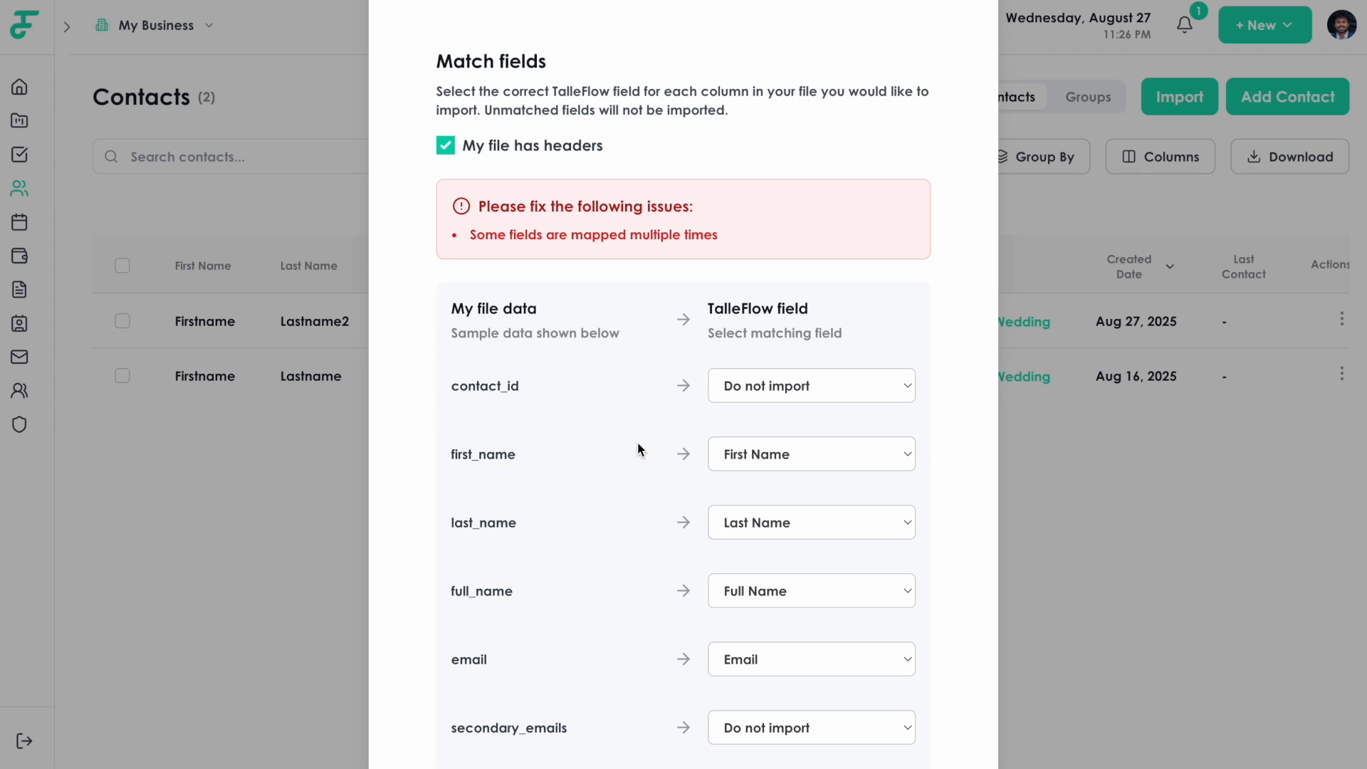
scroll(638, 442, down, 1)
drag(528, 321, 448, 317)
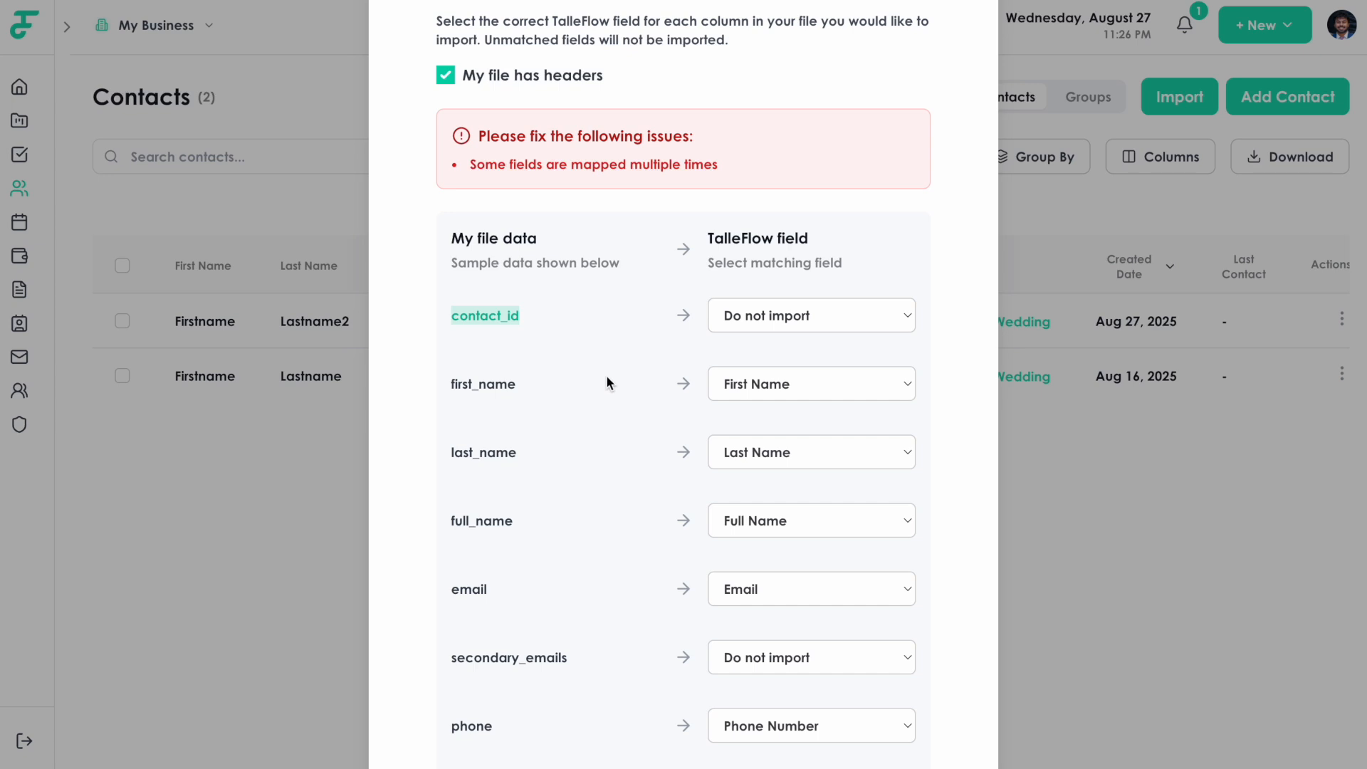
scroll(592, 401, down, 1)
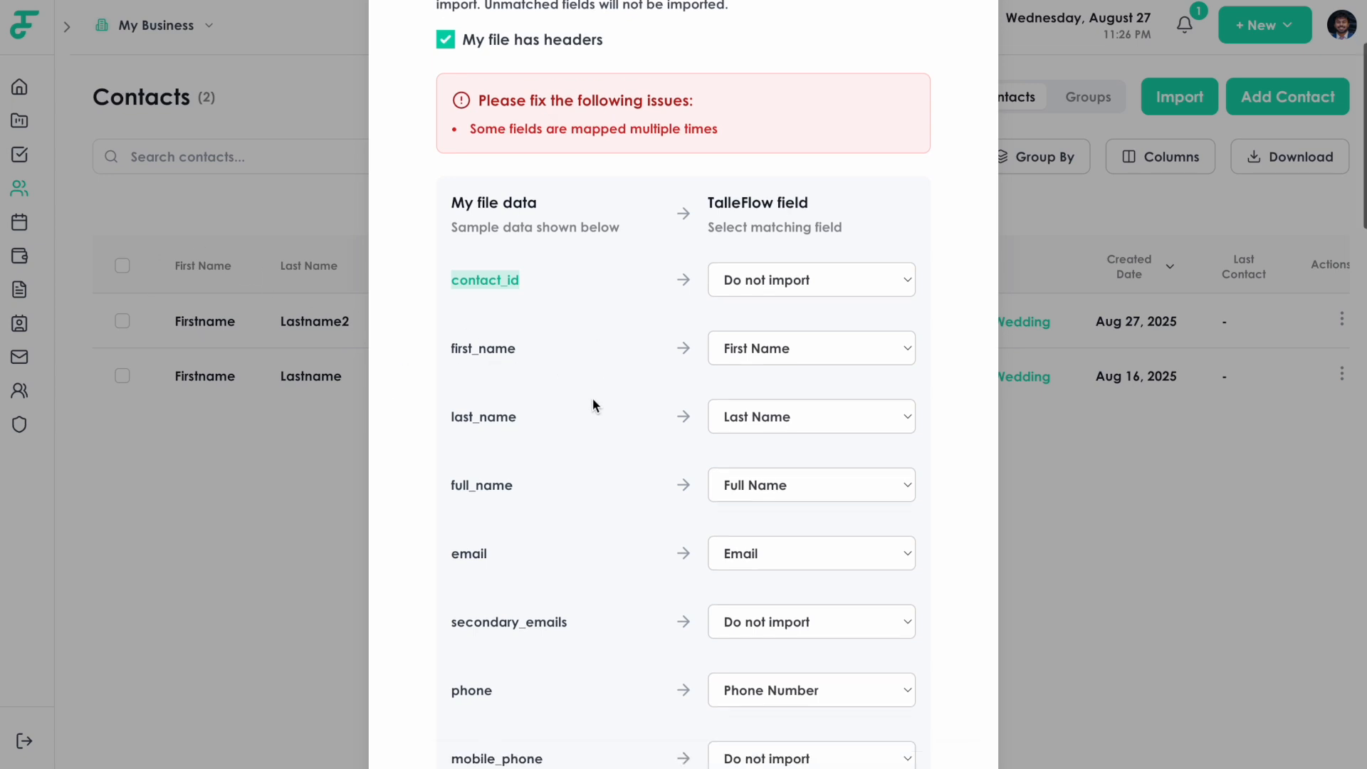
scroll(663, 374, down, 1)
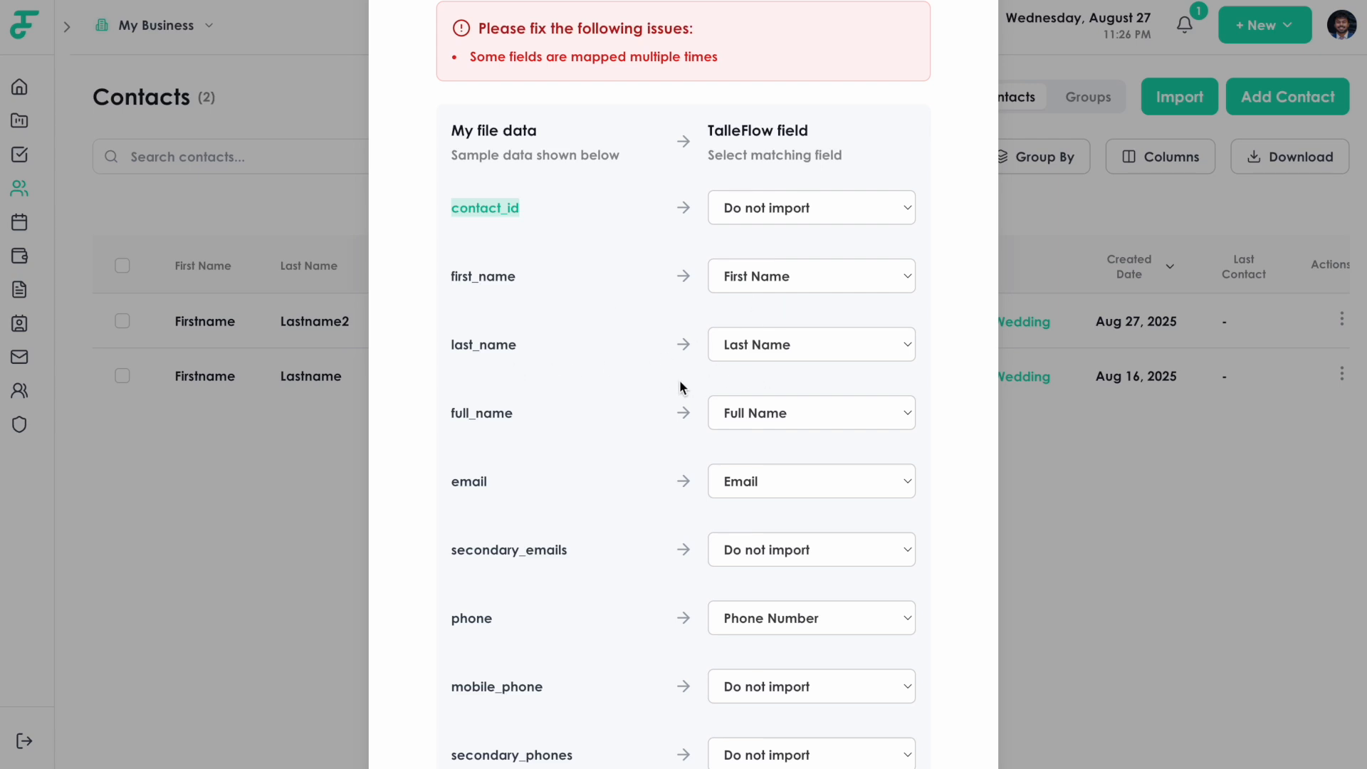
scroll(613, 425, down, 1)
scroll(637, 434, down, 1)
scroll(636, 434, down, 1)
scroll(611, 418, down, 1)
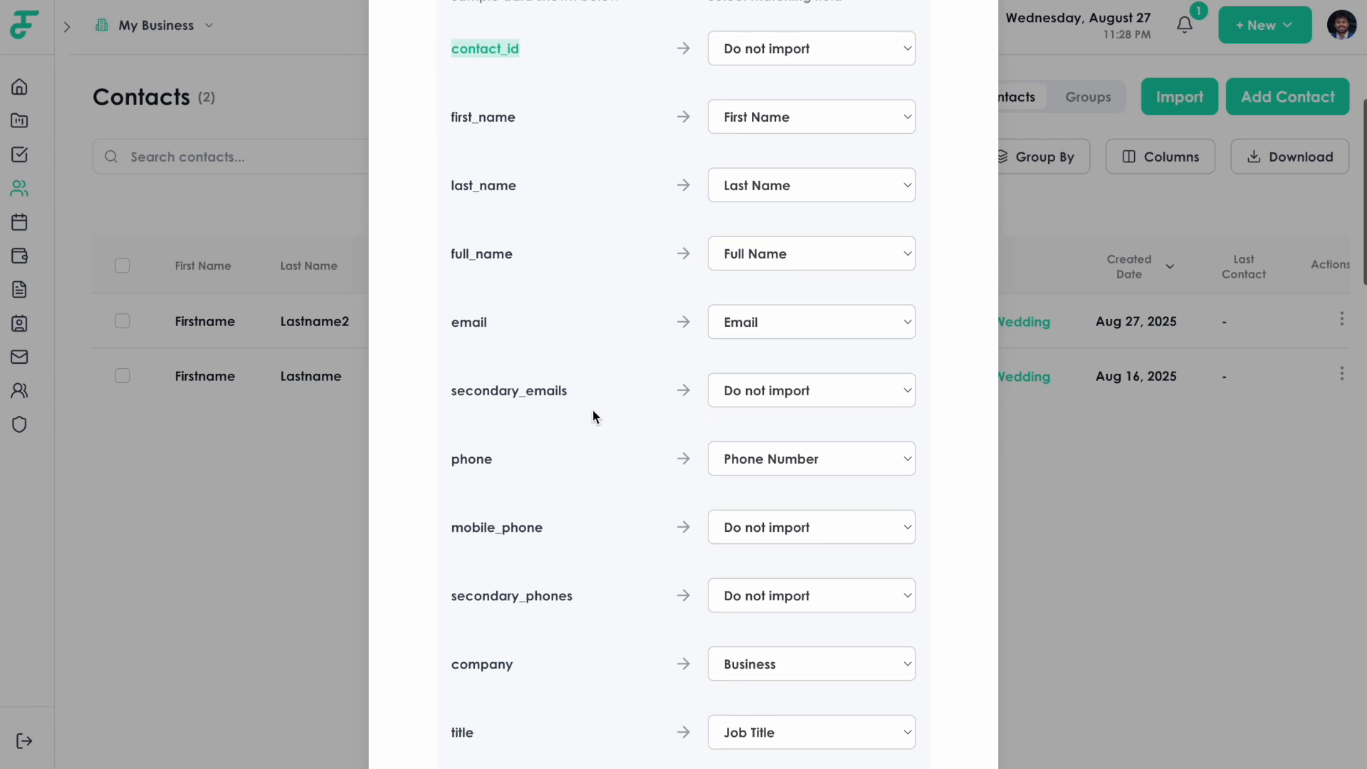
scroll(683, 420, down, 1)
scroll(590, 375, down, 4)
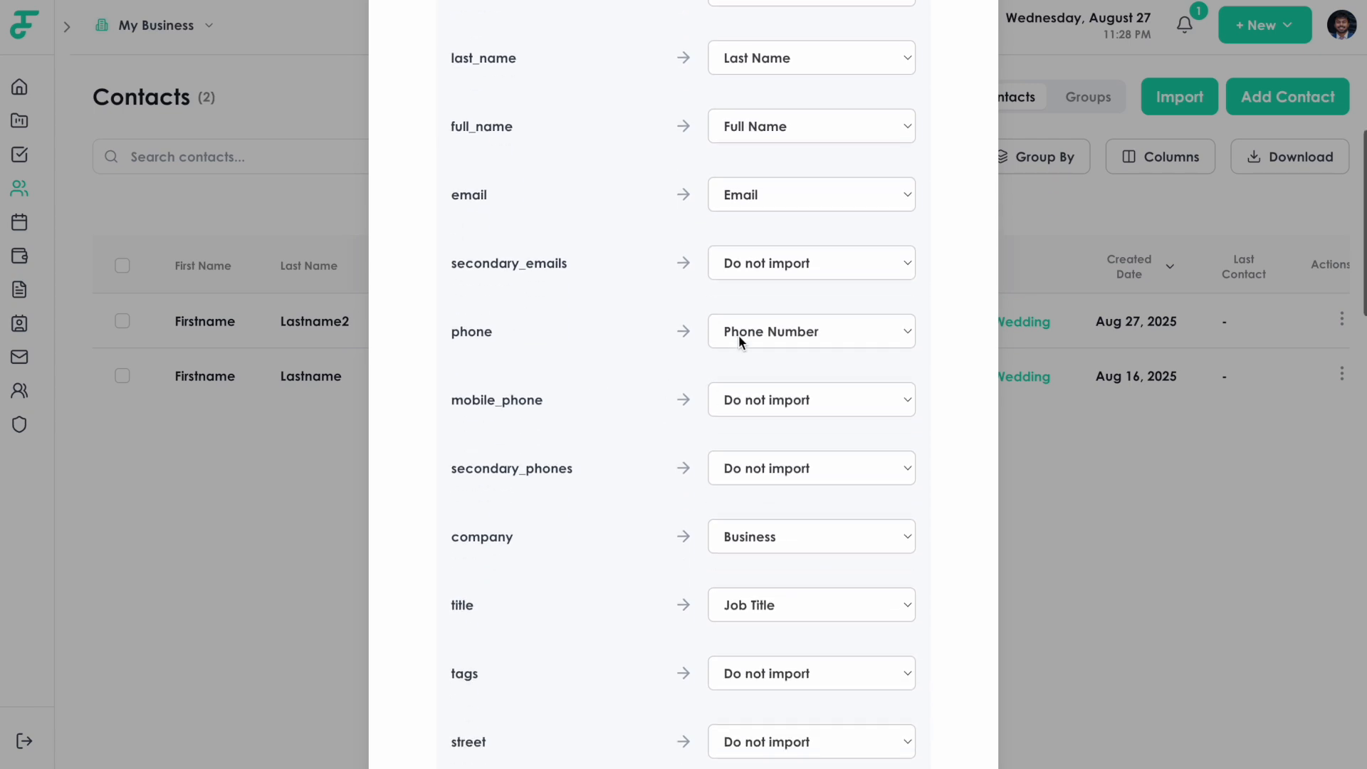
scroll(598, 392, down, 3)
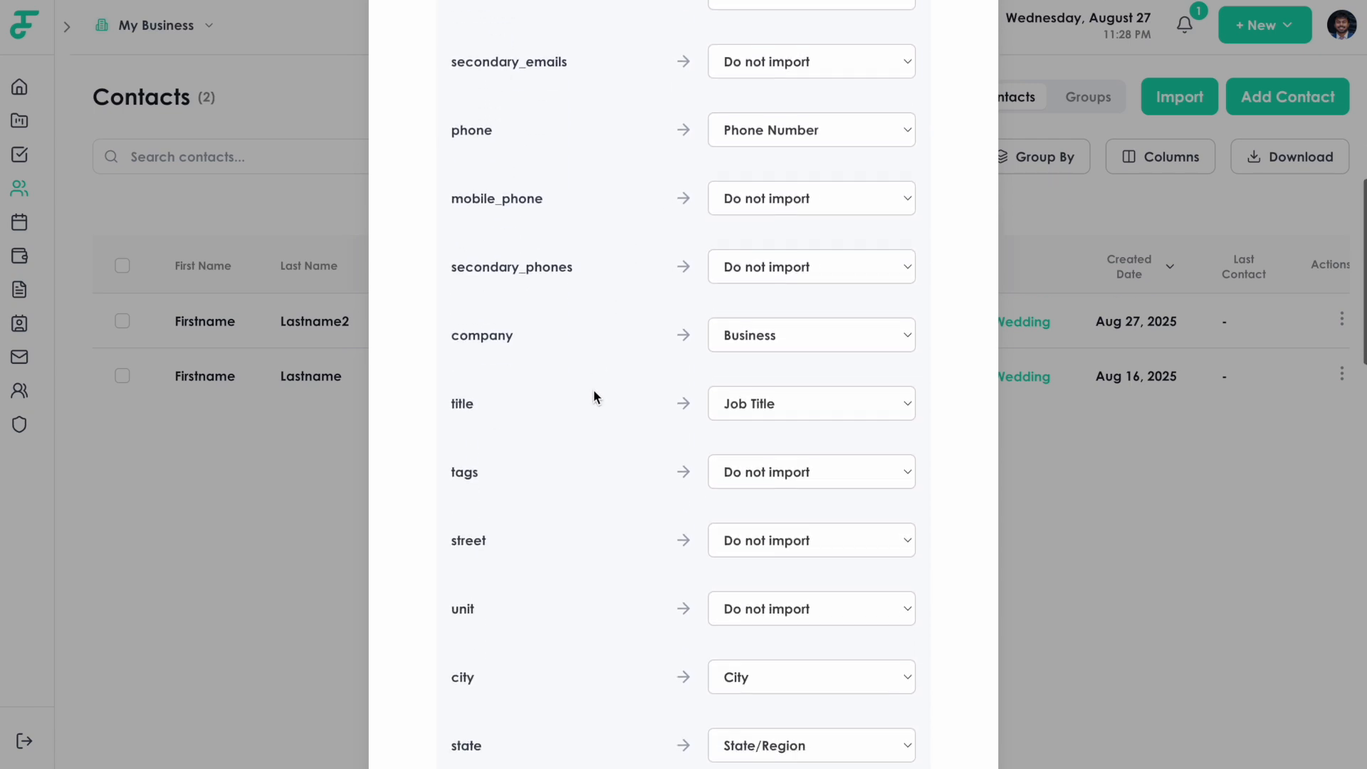
scroll(694, 361, down, 1)
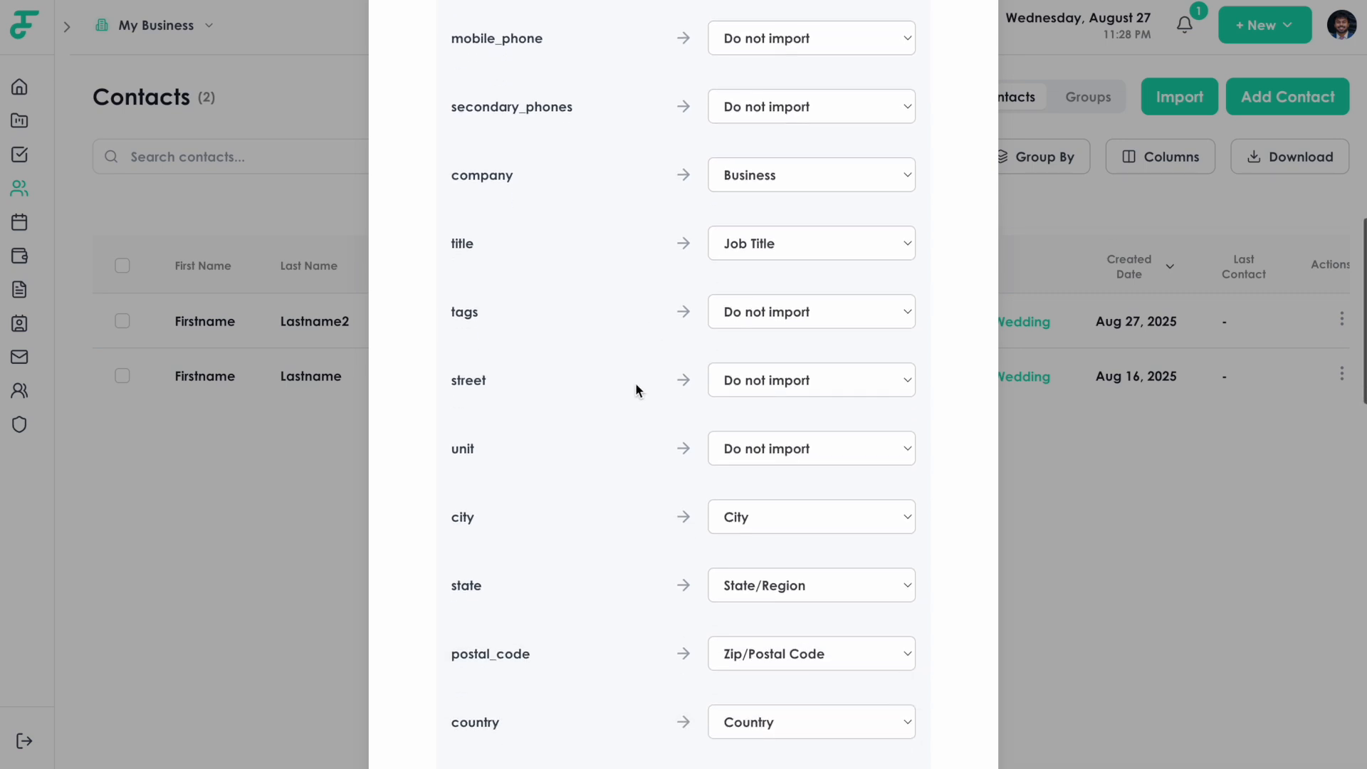
scroll(612, 386, down, 1)
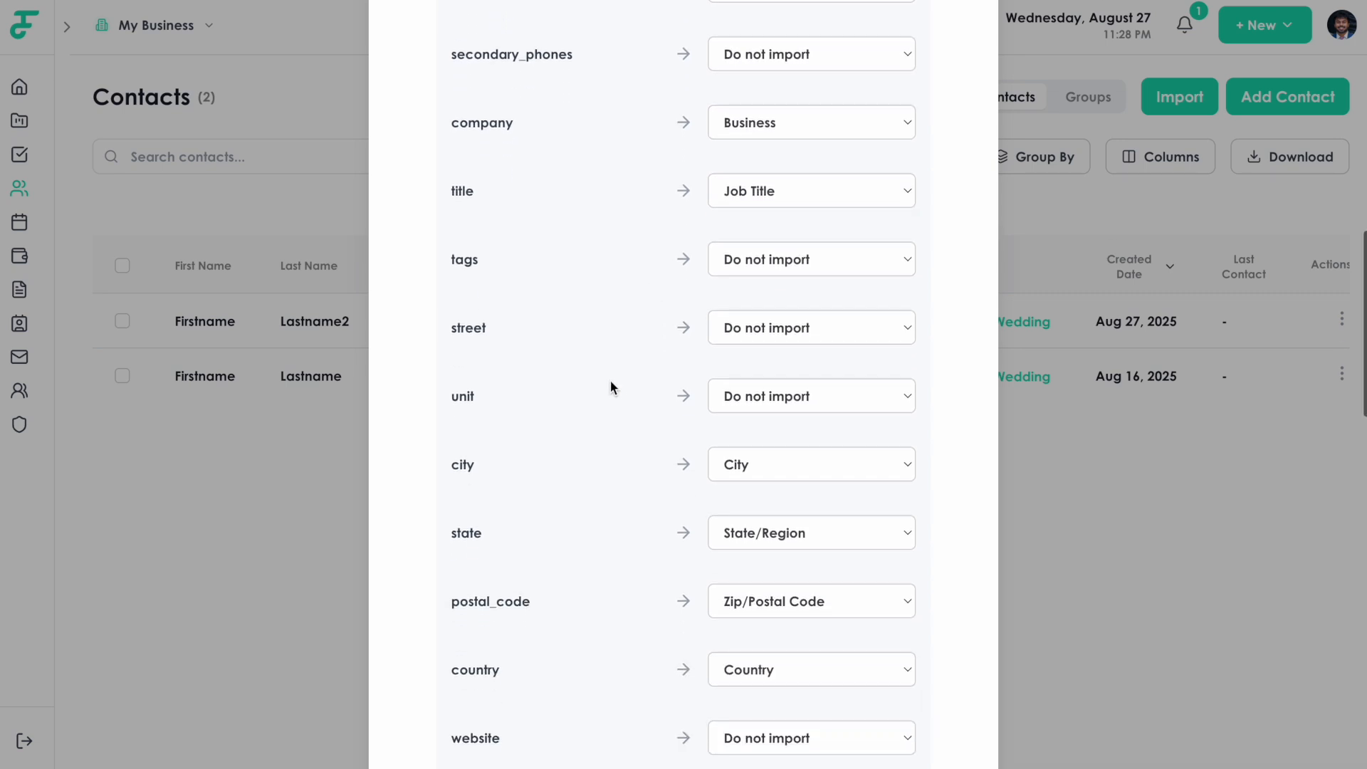
scroll(611, 387, down, 1)
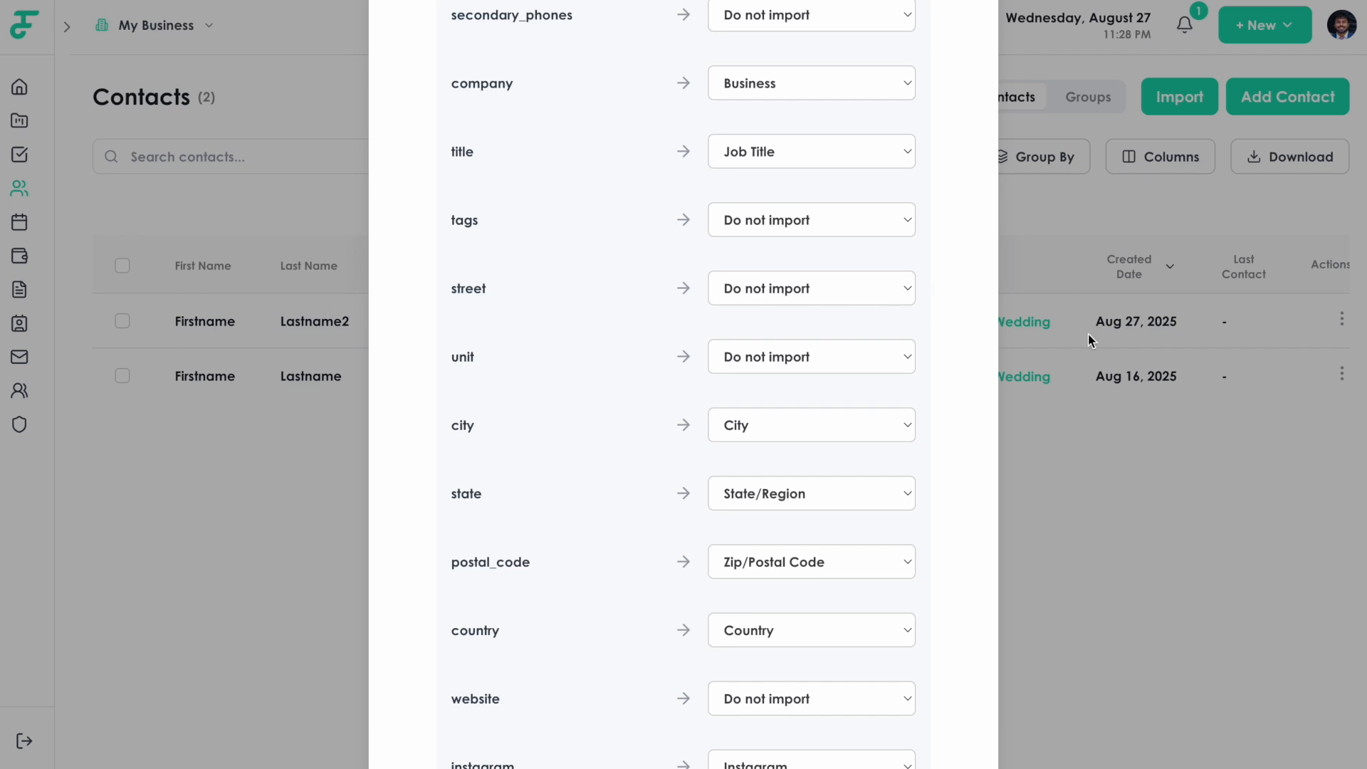
scroll(574, 404, down, 1)
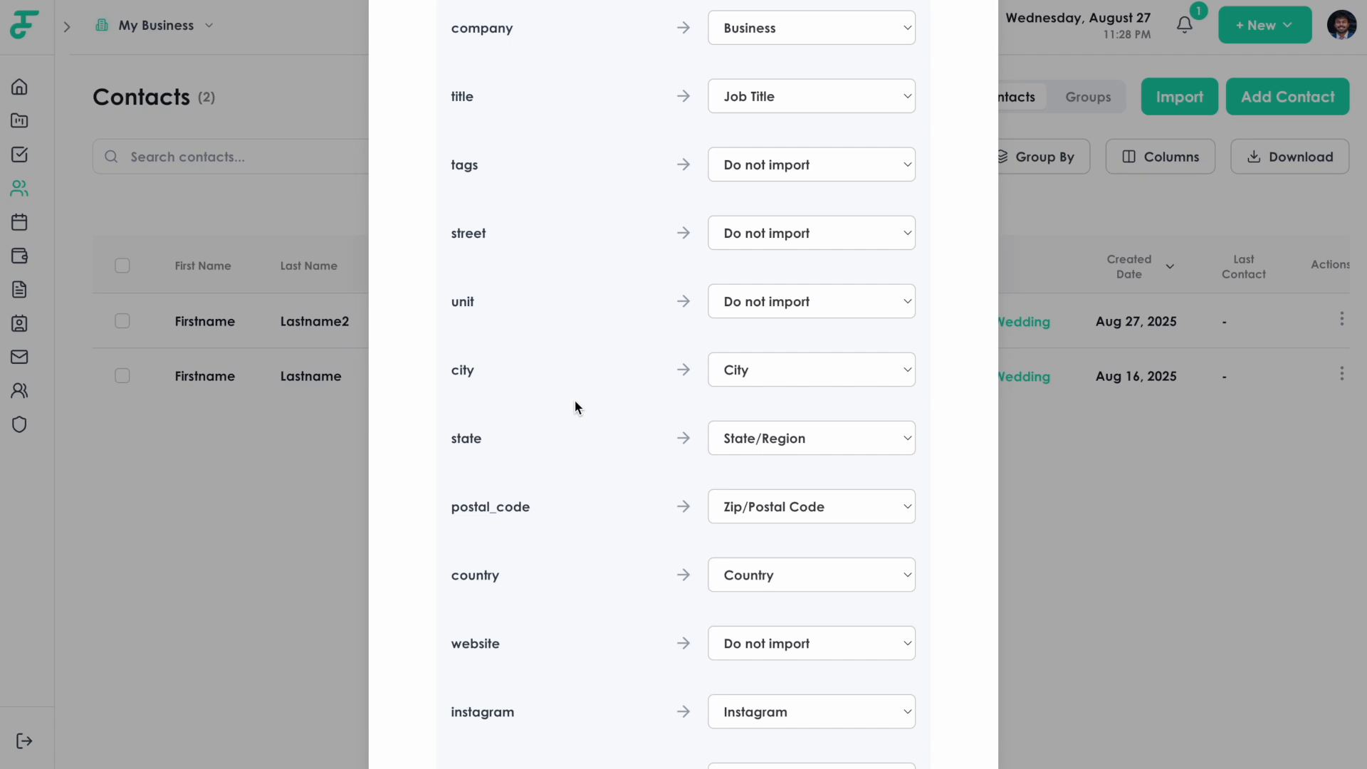
scroll(575, 402, down, 2)
scroll(622, 352, up, 3)
scroll(622, 351, down, 5)
scroll(624, 347, up, 5)
scroll(625, 344, up, 2)
Map the company column to Business and continue to the 50-contact import preview.
click(768, 254)
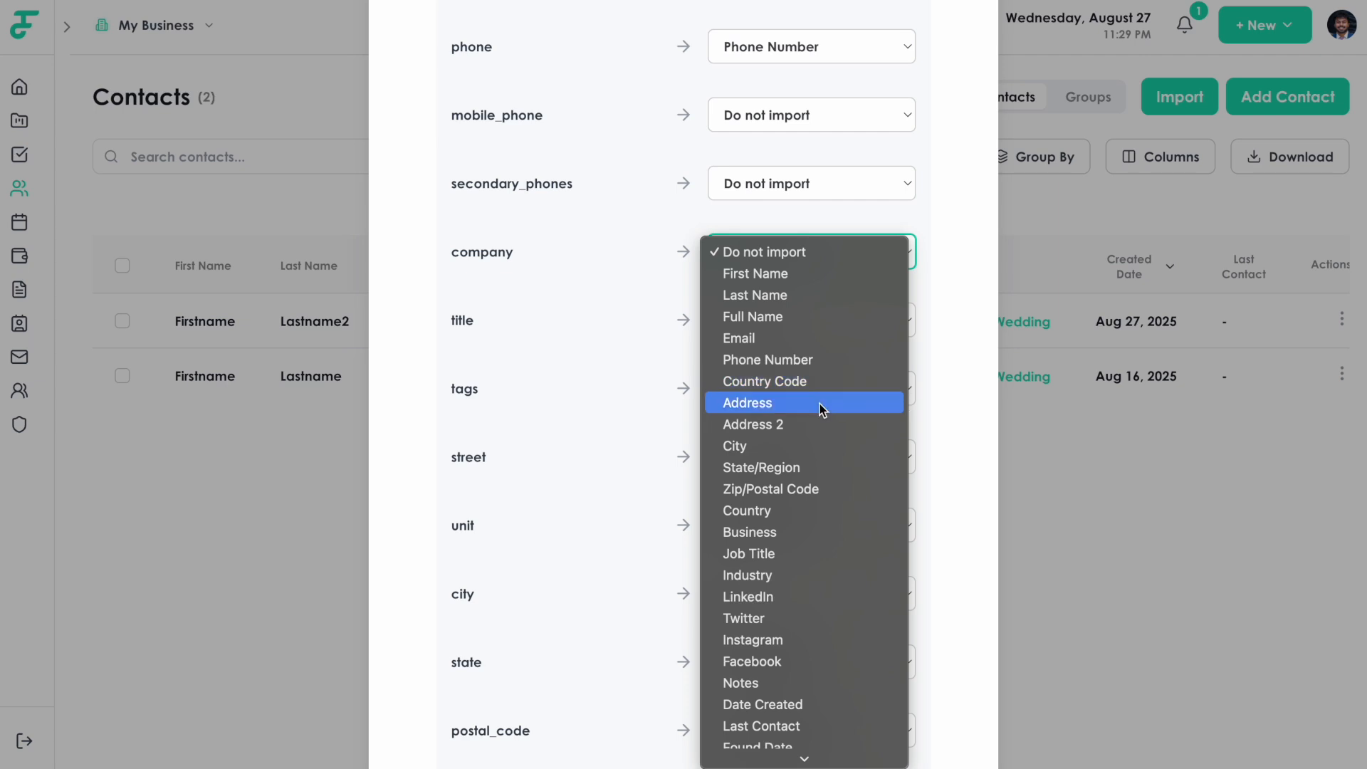
scroll(819, 404, down, 2)
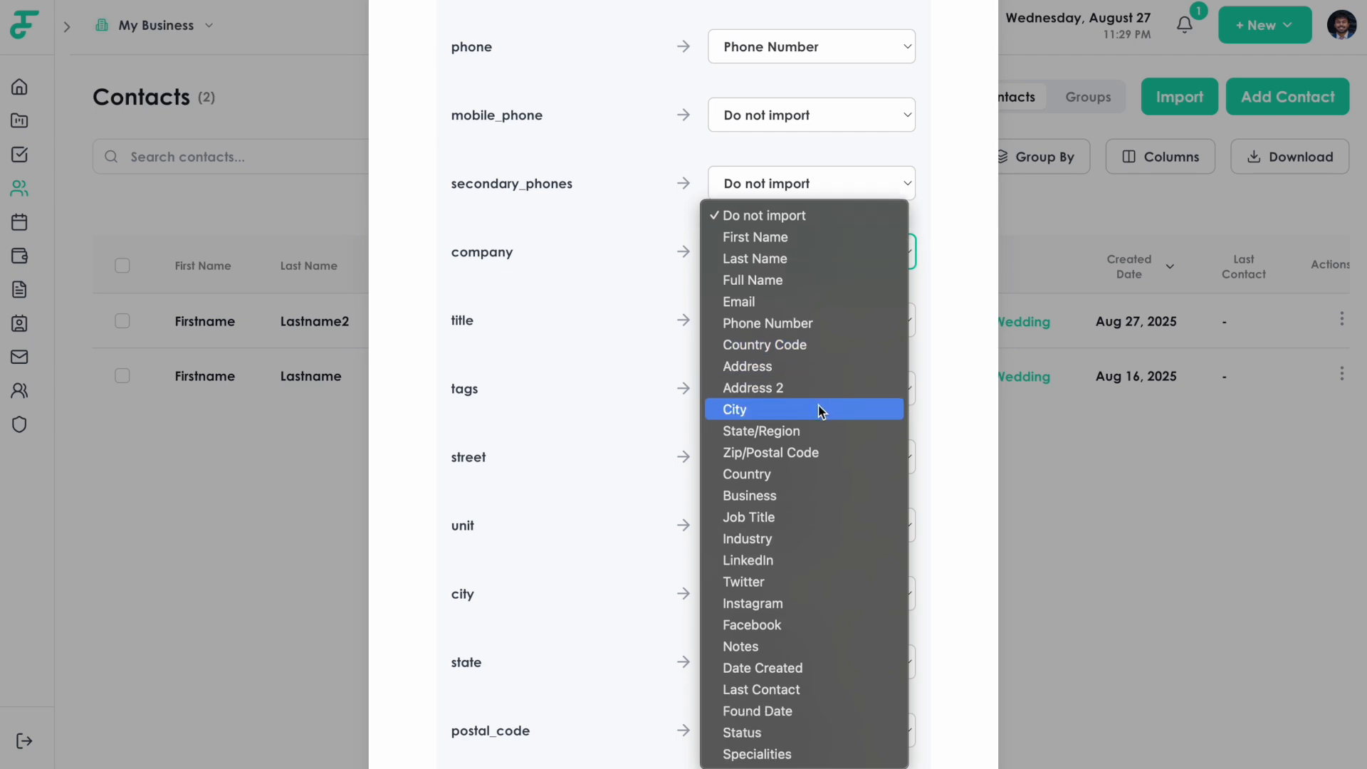
click(818, 494)
scroll(663, 306, down, 15)
scroll(757, 532, down, 6)
click(872, 664)
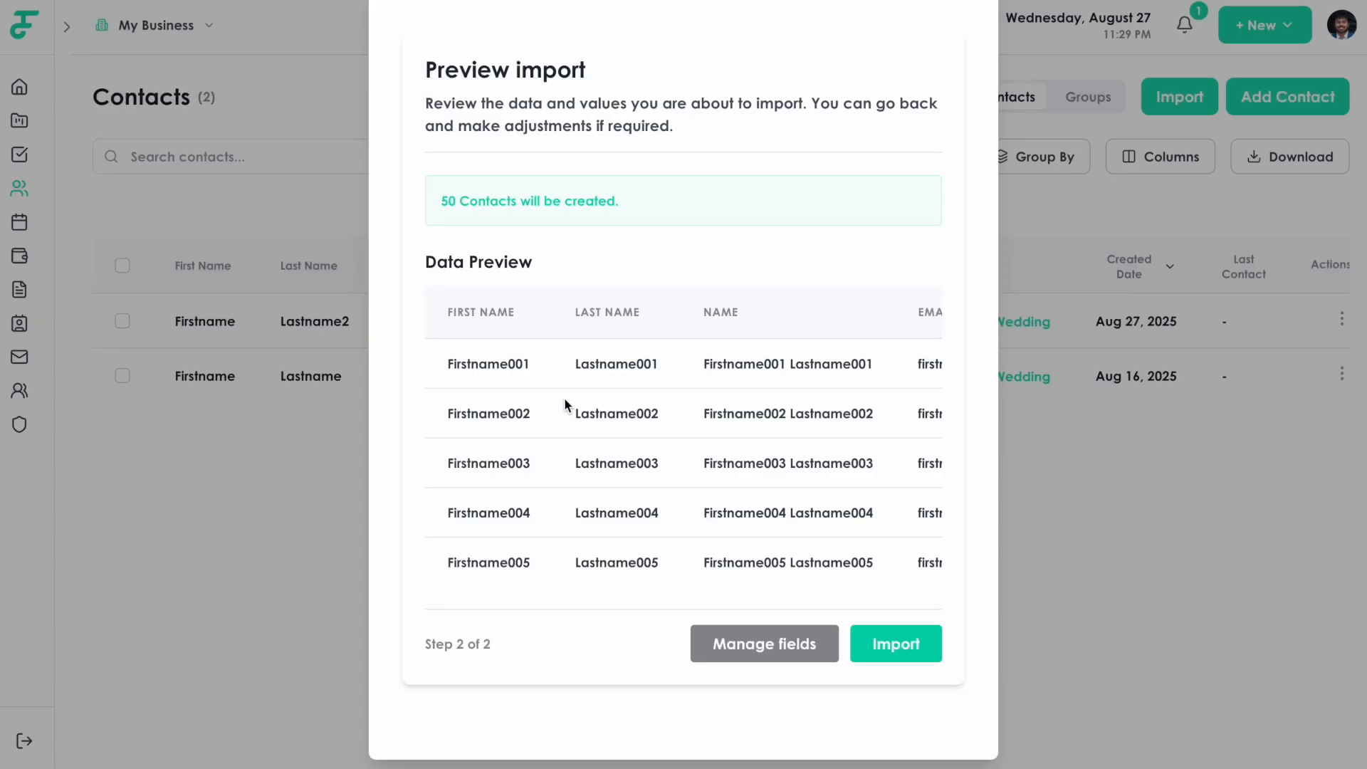
Import the 50 previewed contacts, bringing the Contacts list to 52.
scroll(547, 394, up, 1)
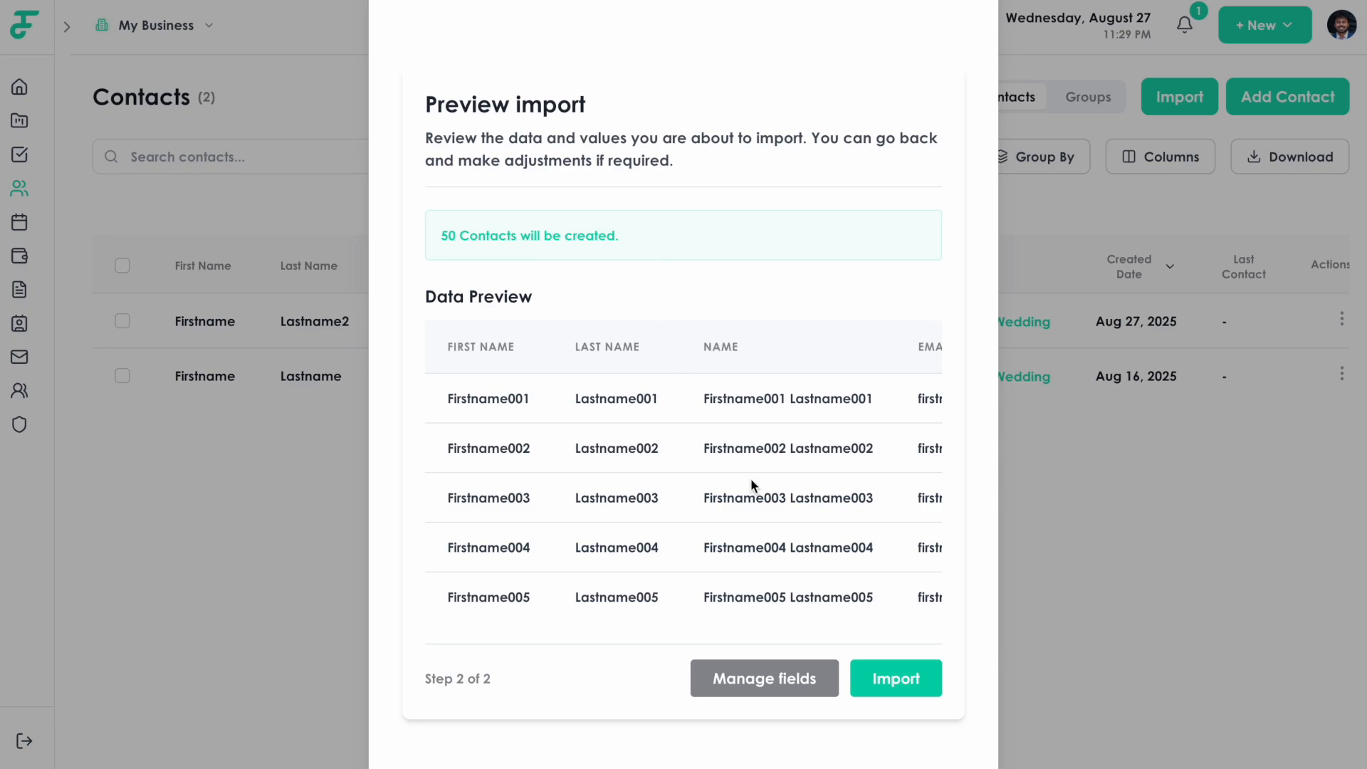
click(886, 676)
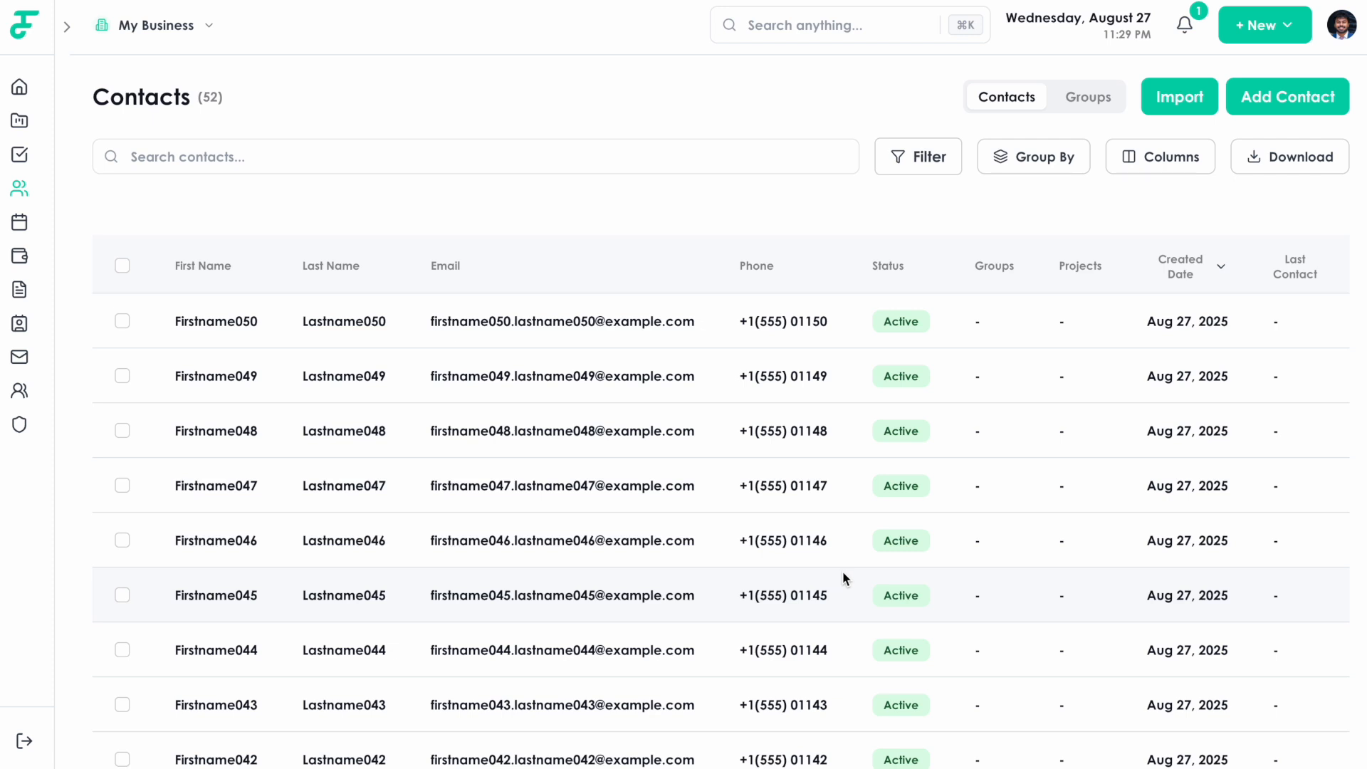
Toggle the Active status filter on and off, and close Group By without grouping.
scroll(836, 558, right, 2)
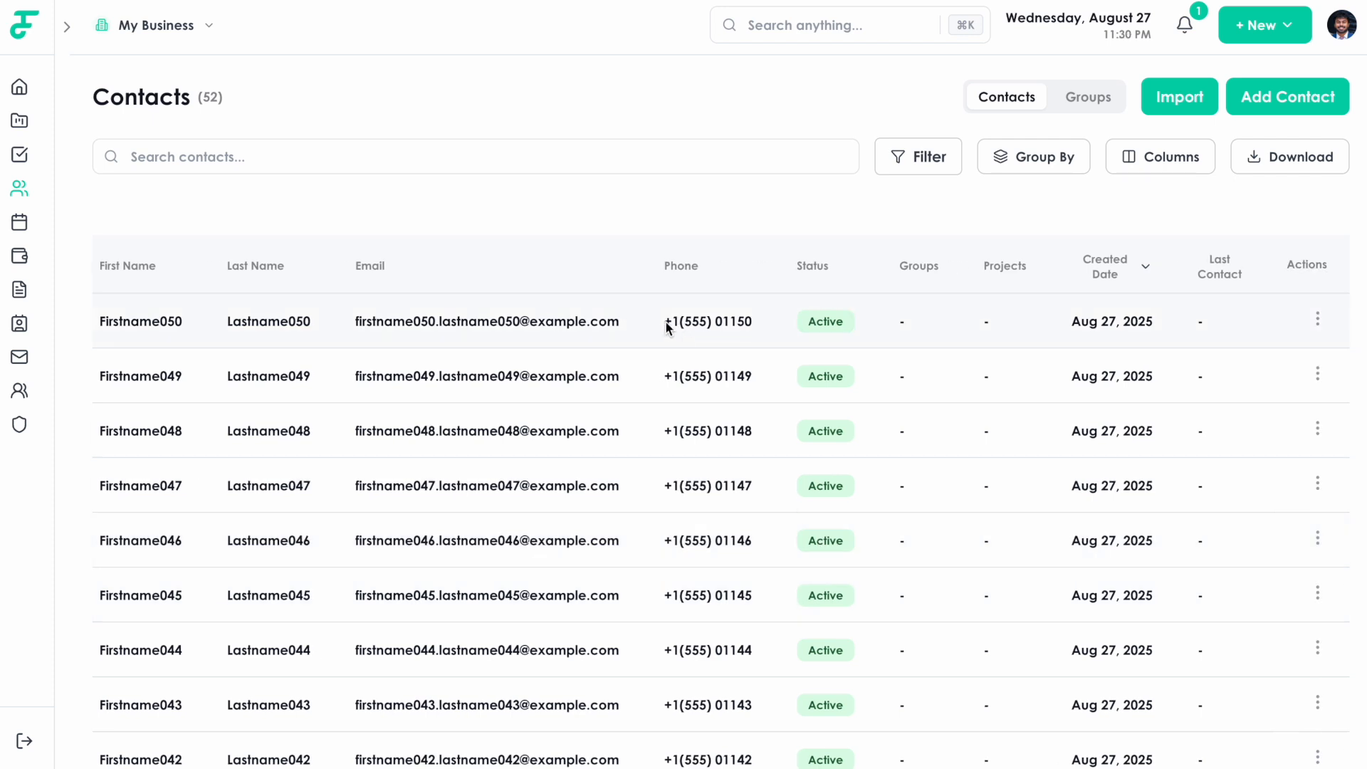
scroll(668, 328, left, 1)
click(904, 170)
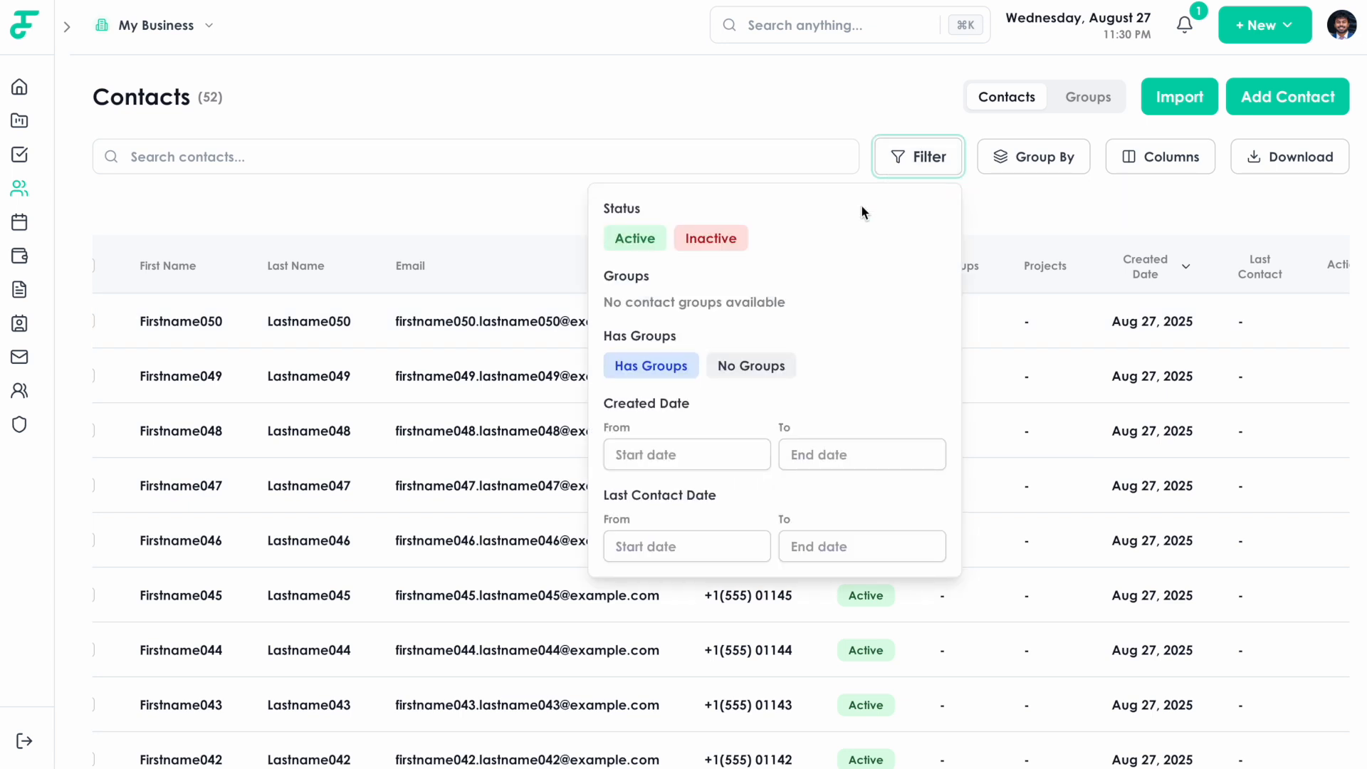
click(655, 242)
click(655, 243)
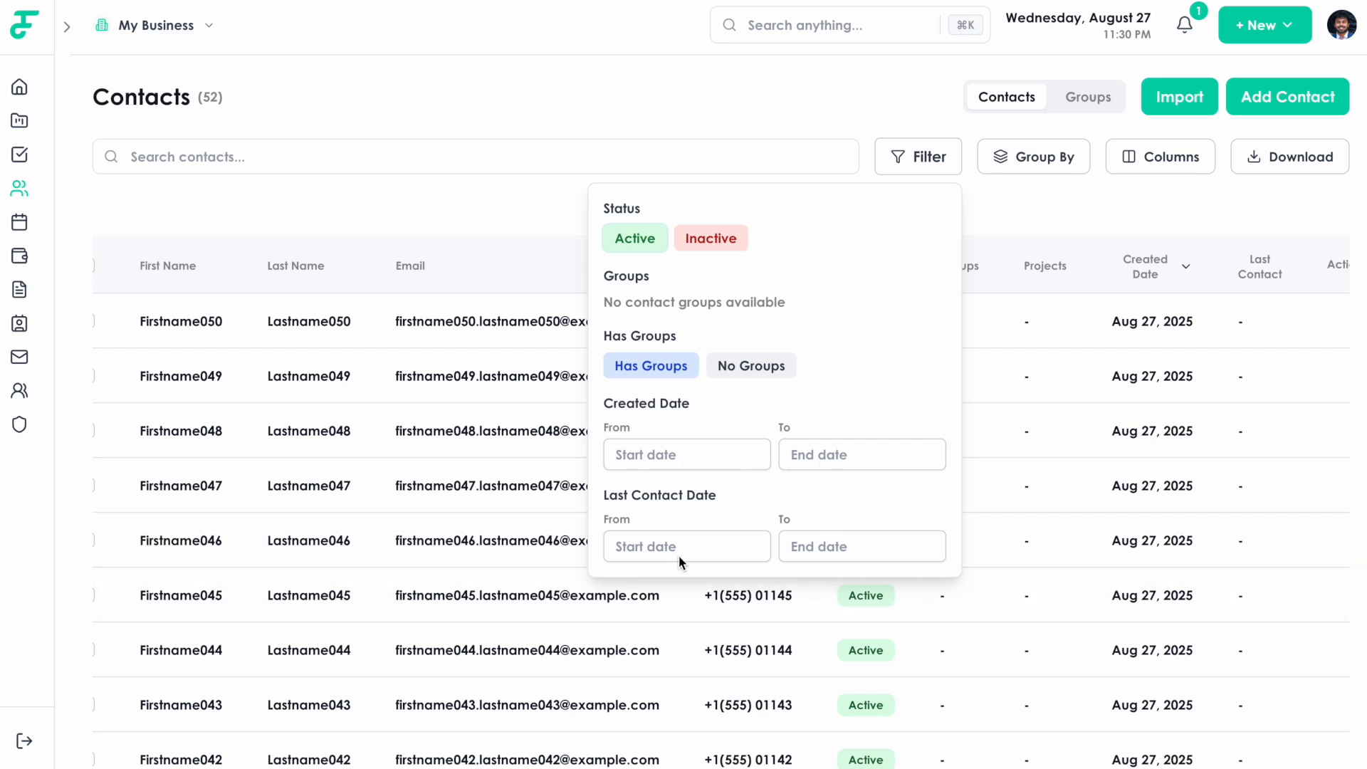
click(437, 207)
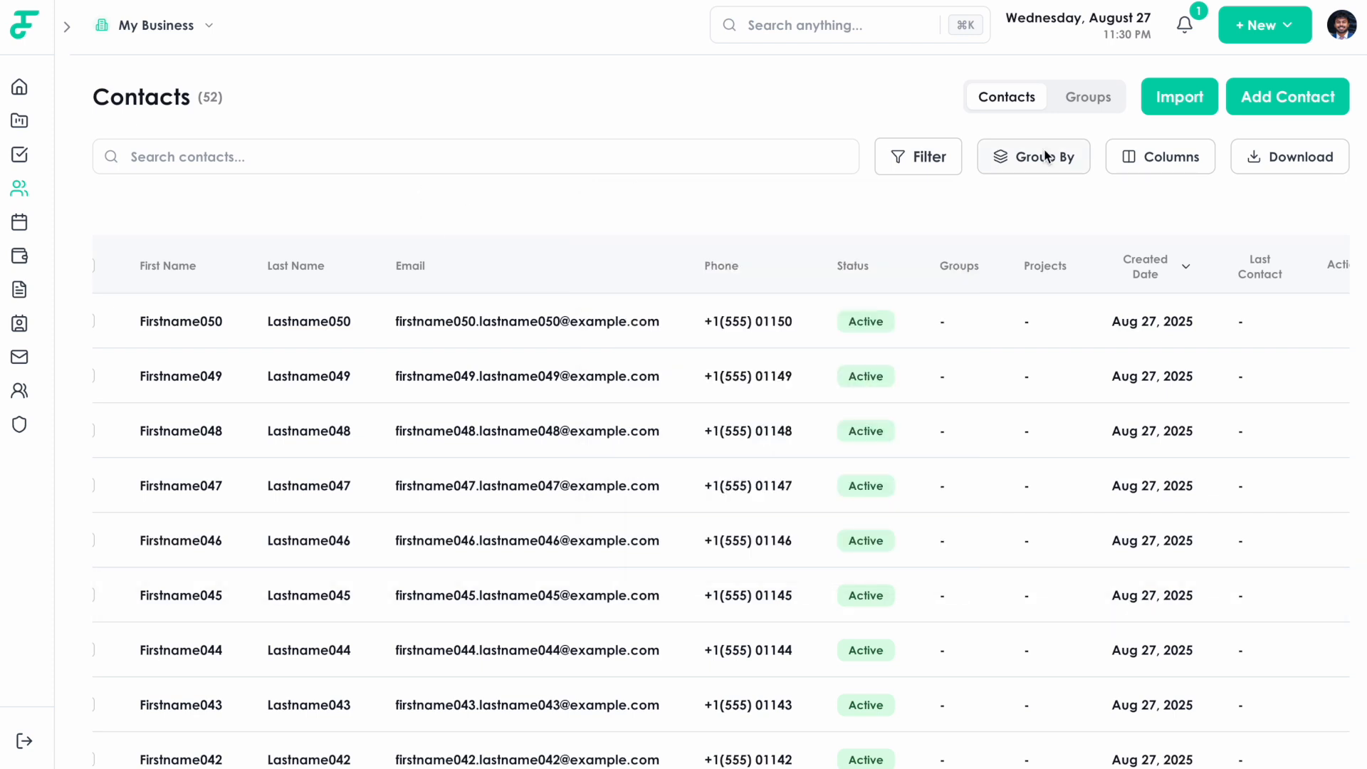
click(1054, 157)
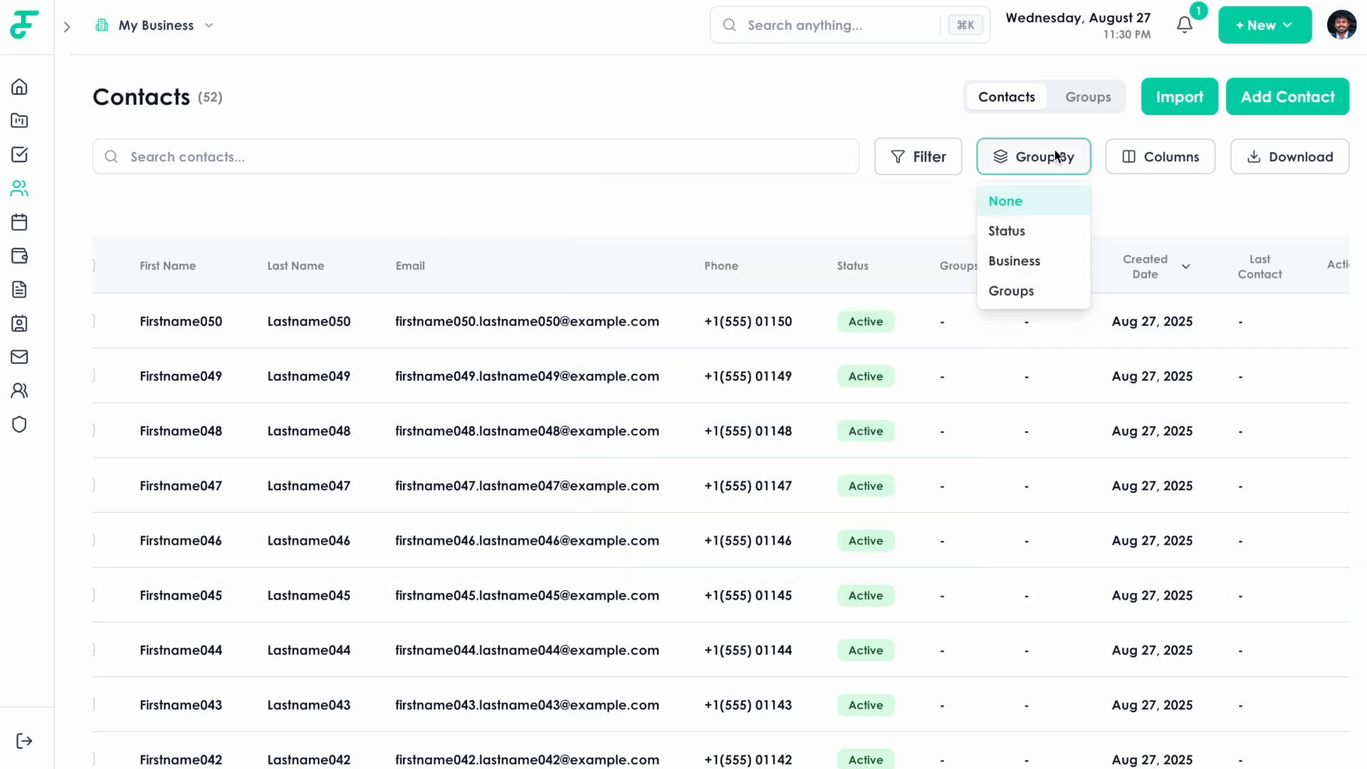
click(928, 209)
Export the 52 contacts as contacts_2025-08-27.csv and dismiss the download notice.
click(1259, 164)
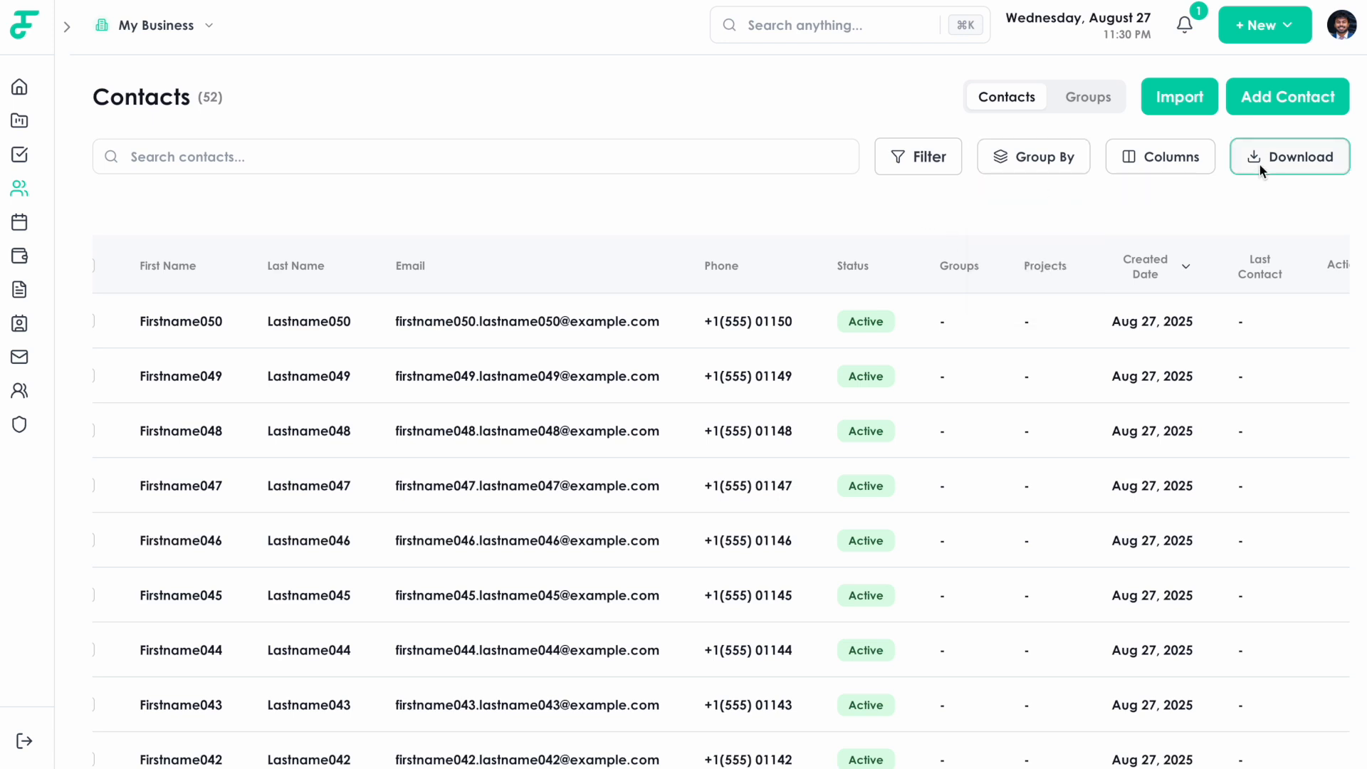
click(929, 233)
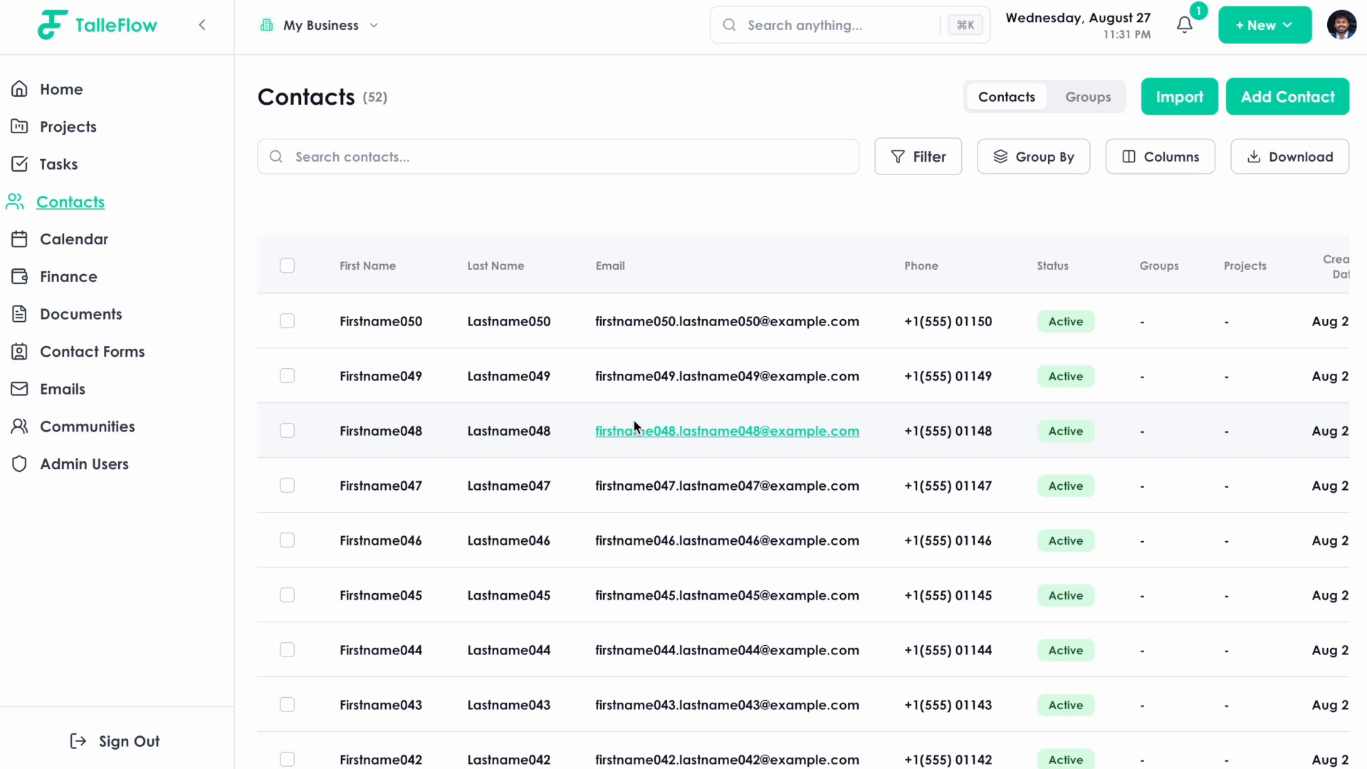
scroll(620, 422, right, 3)
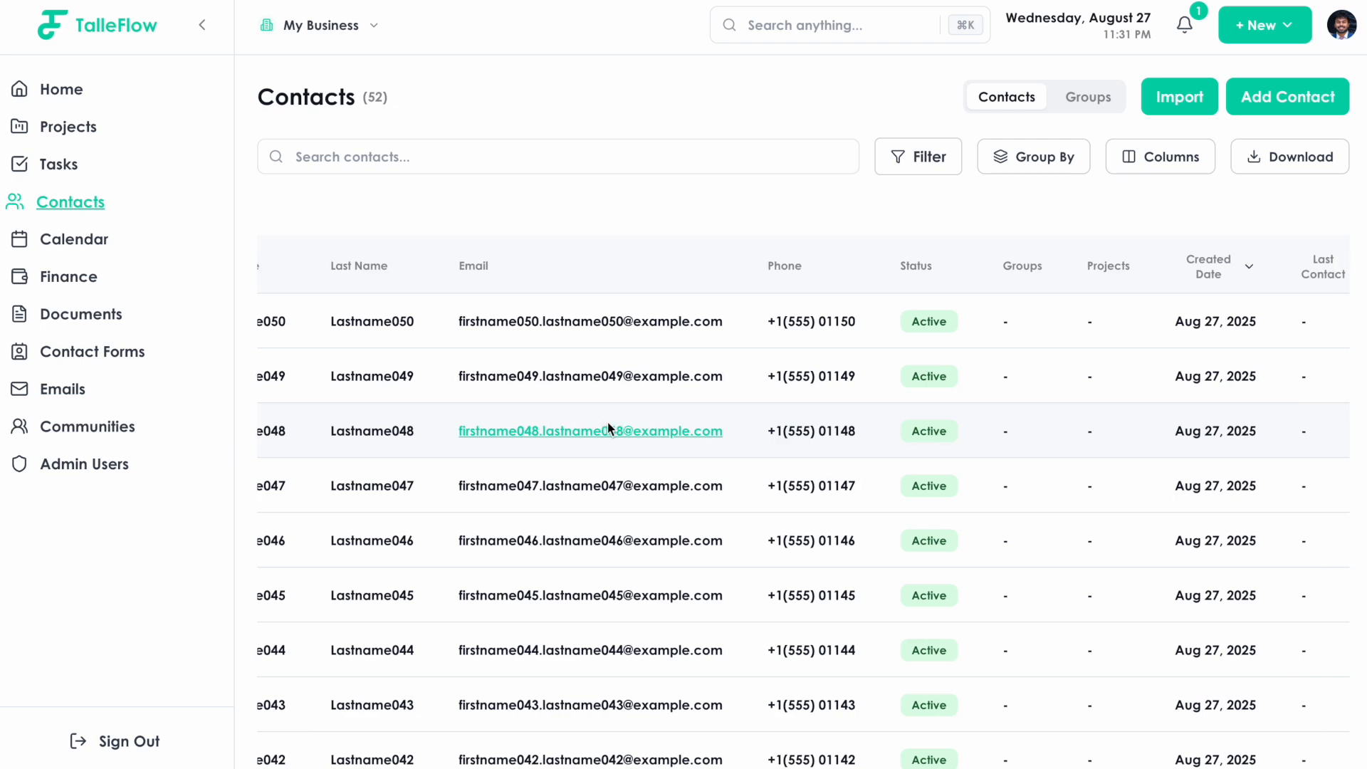
scroll(609, 420, left, 3)
Add Firstname050 Lastname050 to the September Wedding project, then collapse the sidebar.
click(404, 317)
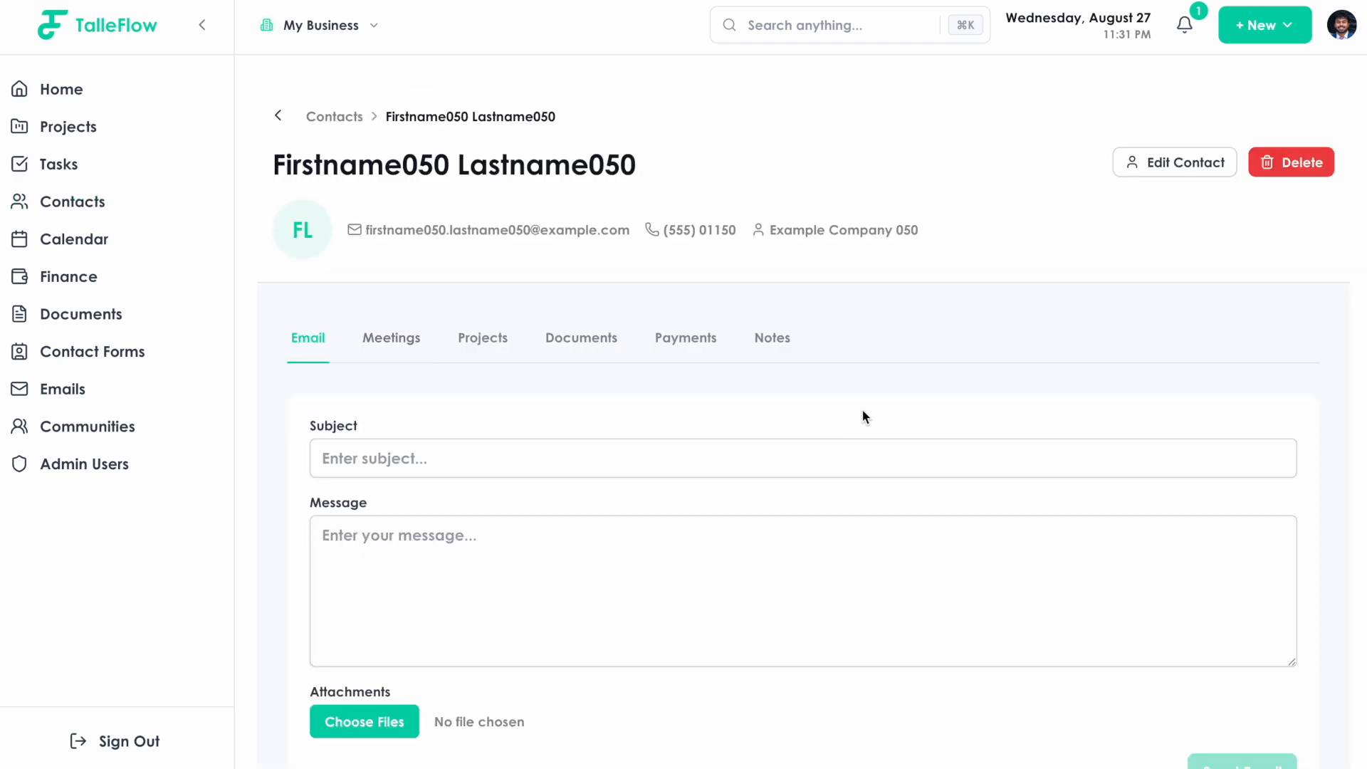
scroll(862, 408, down, 1)
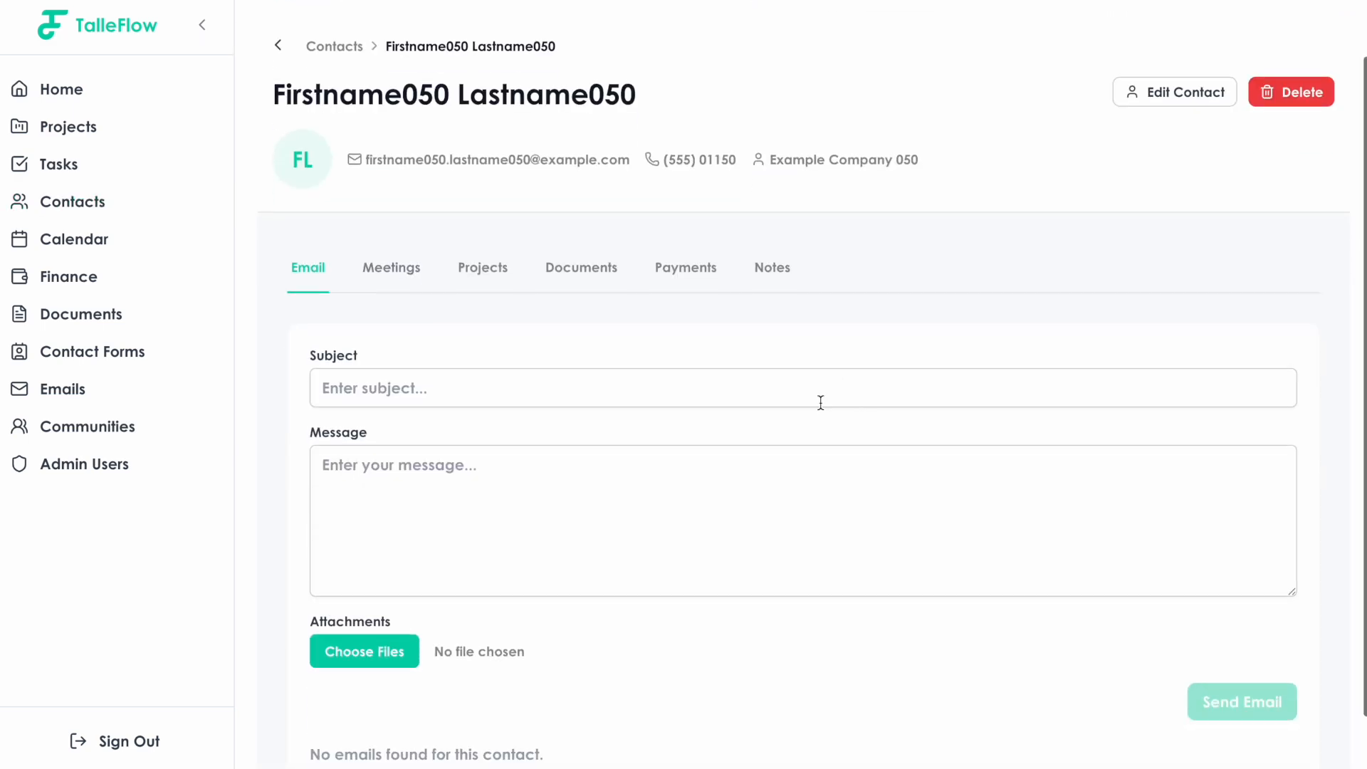
click(502, 287)
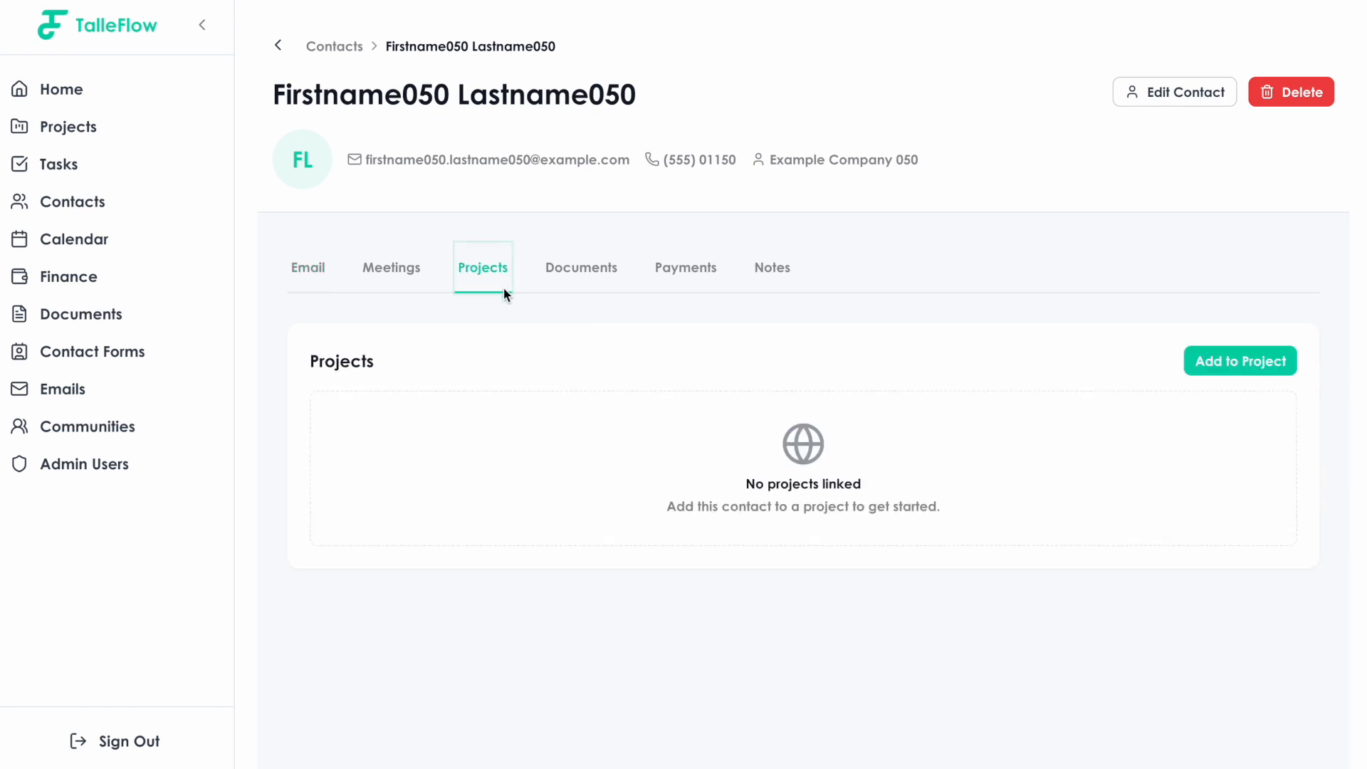
click(1293, 372)
click(775, 452)
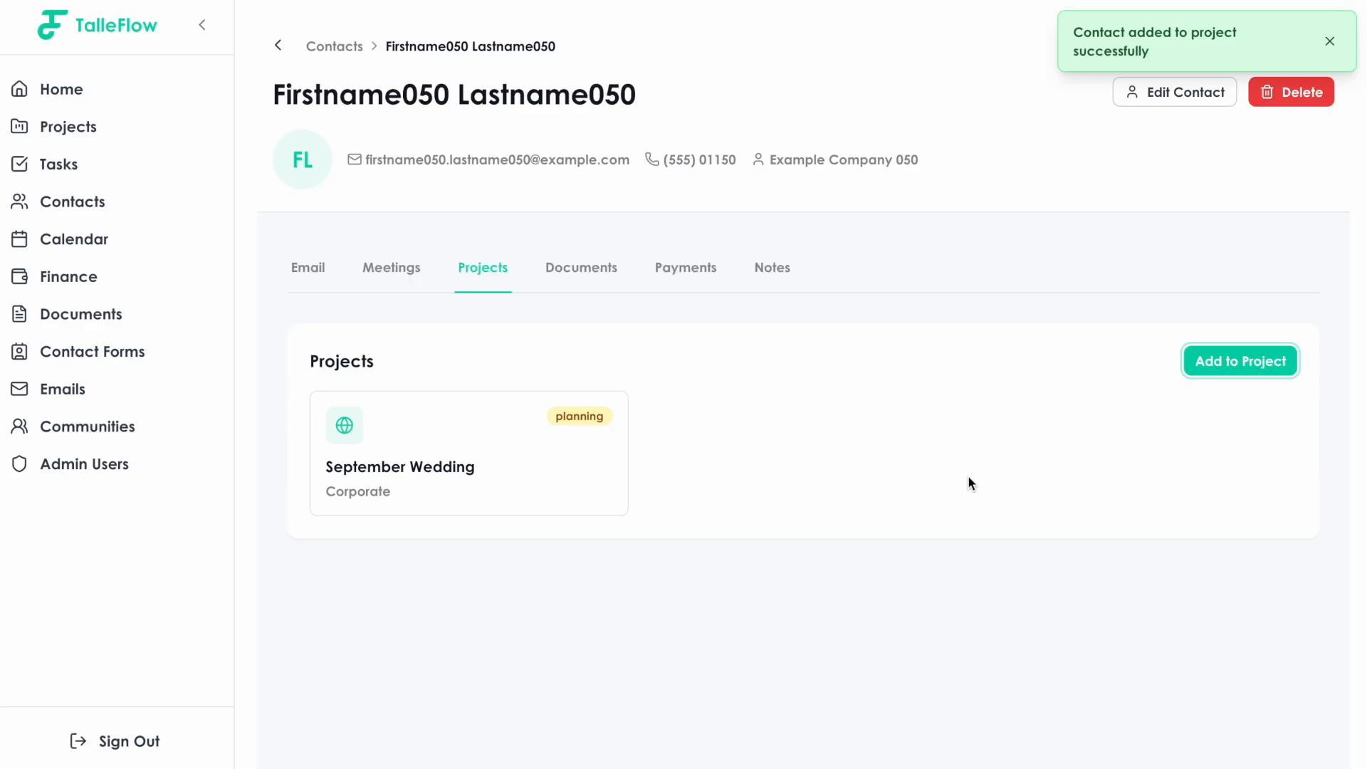
scroll(968, 476, up, 1)
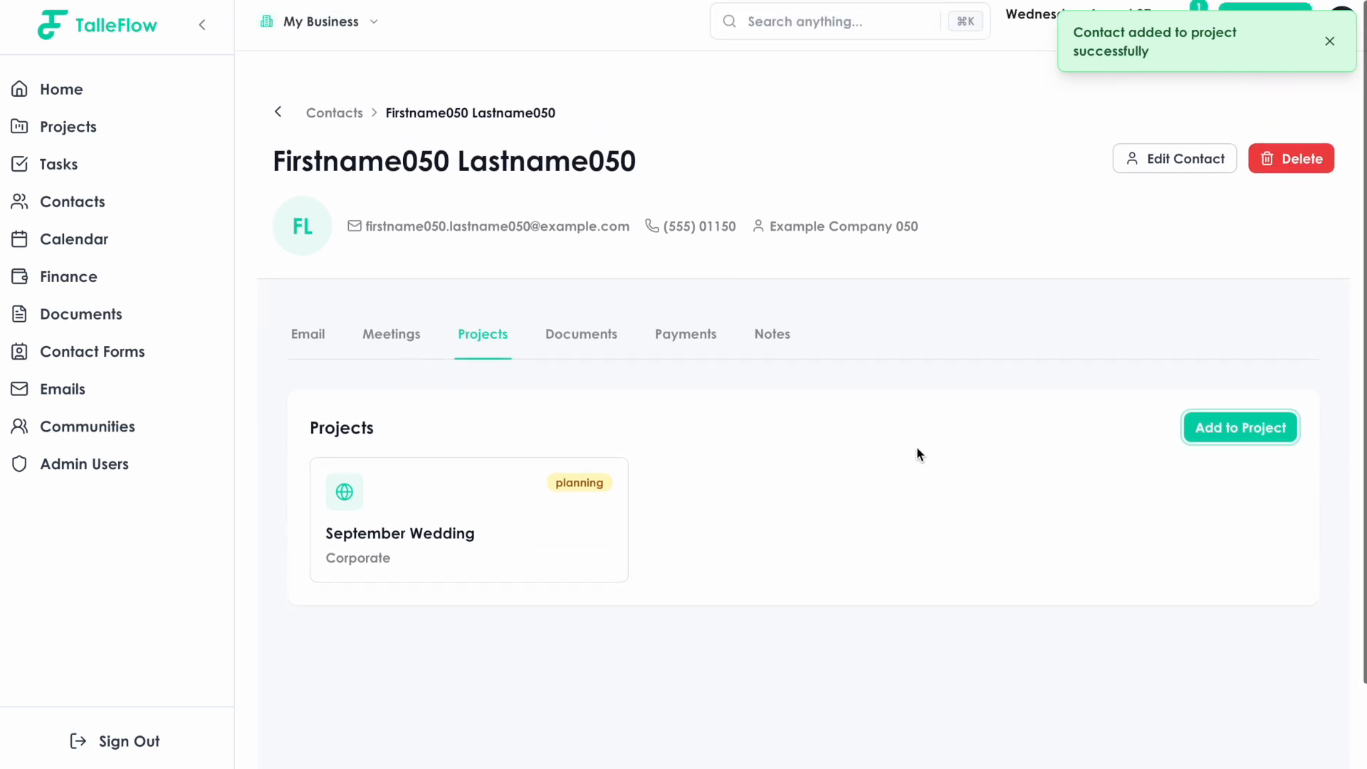
click(200, 25)
click(1328, 42)
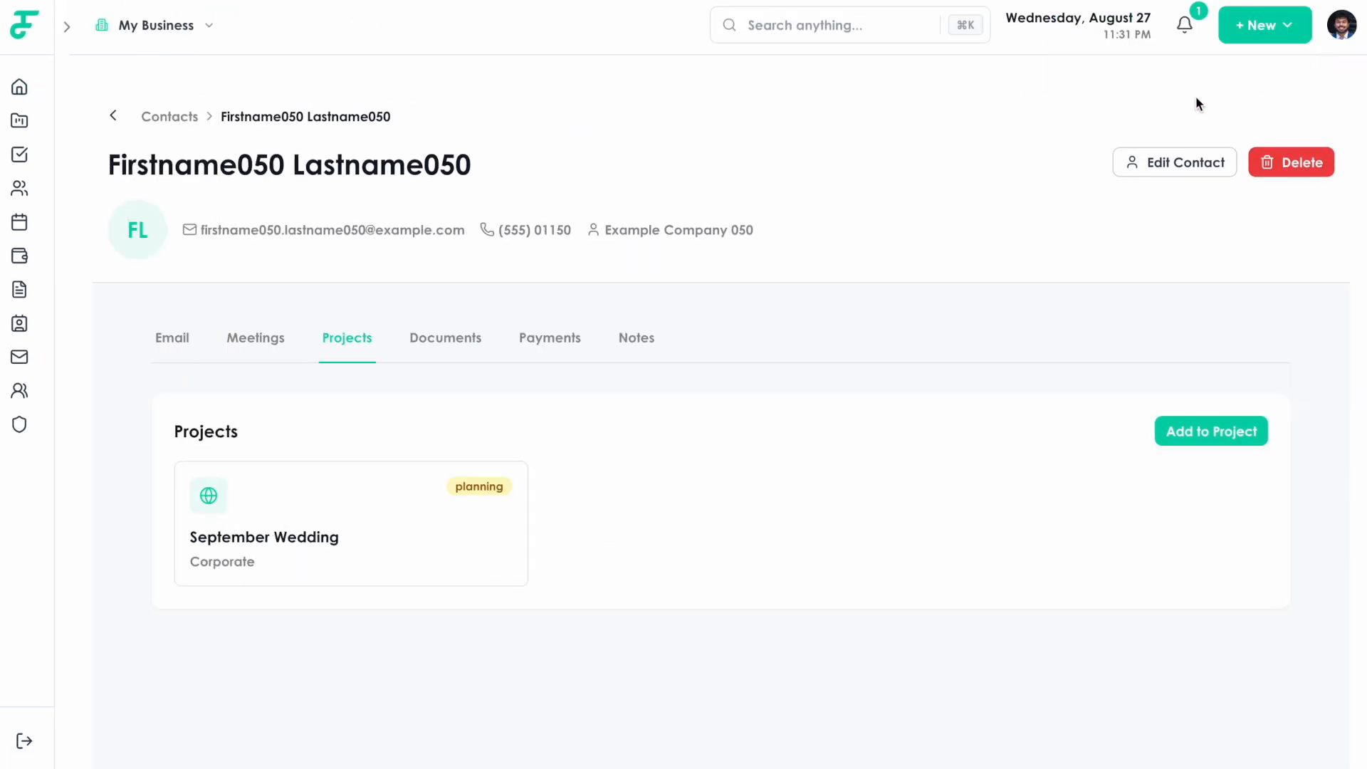